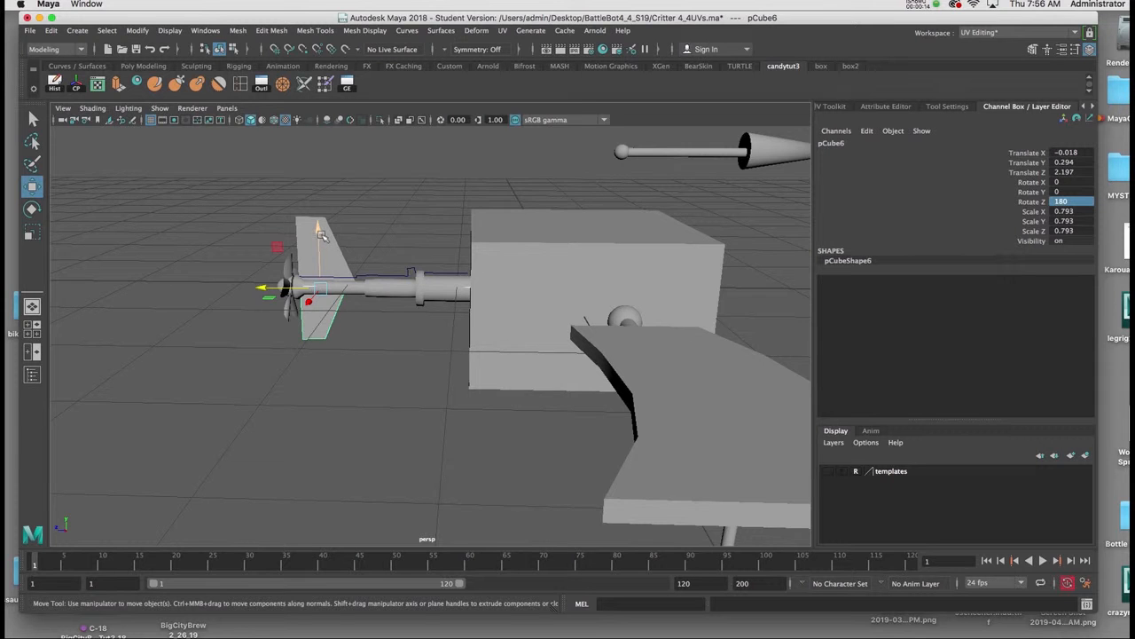
Examine the body, wing with its ball joint, and leg of the critter model from several angles.
left_click_drag(321, 235, 322, 436, "alt")
left_click_drag(314, 352, 309, 262, "alt")
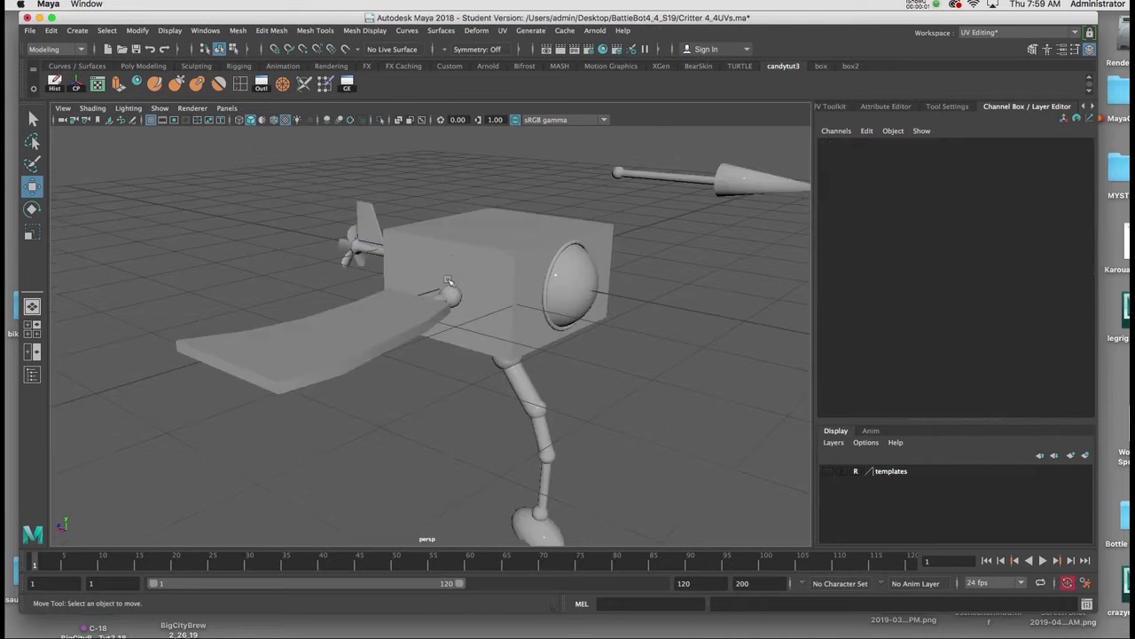
left_click_drag(417, 293, 424, 322, "alt")
left_click(312, 335)
left_click_drag(315, 332, 379, 309, "alt")
right_click_drag(380, 308, 375, 347, "alt")
left_click_drag(375, 347, 355, 352, "alt")
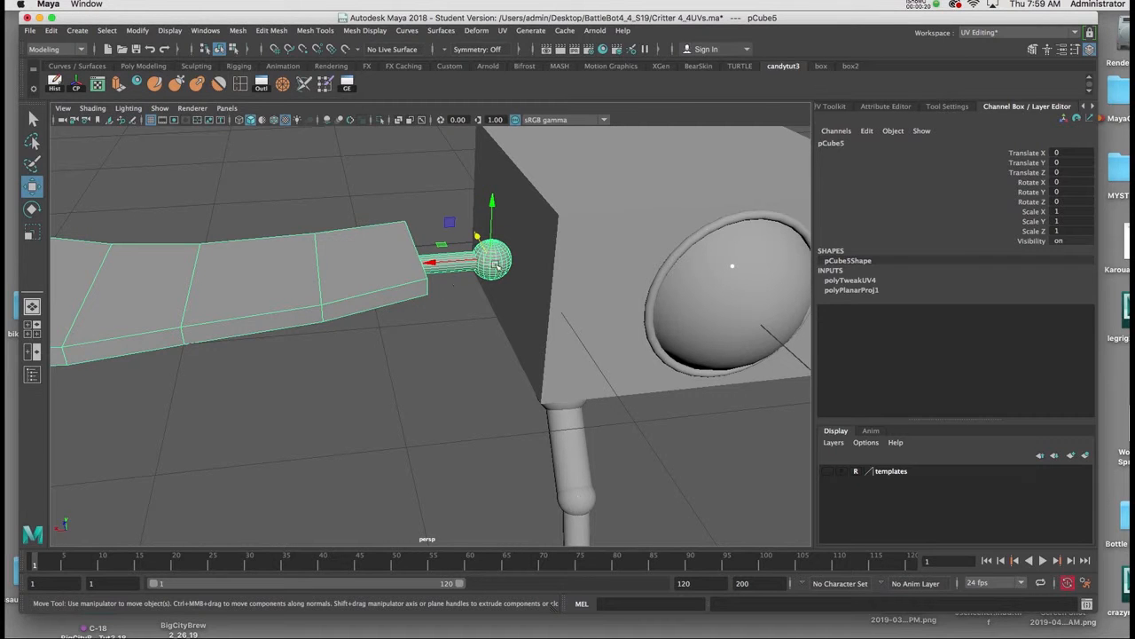
left_click_drag(523, 313, 390, 133, "alt")
left_click_drag(567, 289, 471, 322, "alt")
left_click(456, 346)
right_click_drag(442, 369, 357, 273, "alt")
left_click_drag(357, 273, 403, 301, "alt")
middle_click_drag(403, 301, 345, 338, "alt")
left_click_drag(345, 338, 400, 349, "alt")
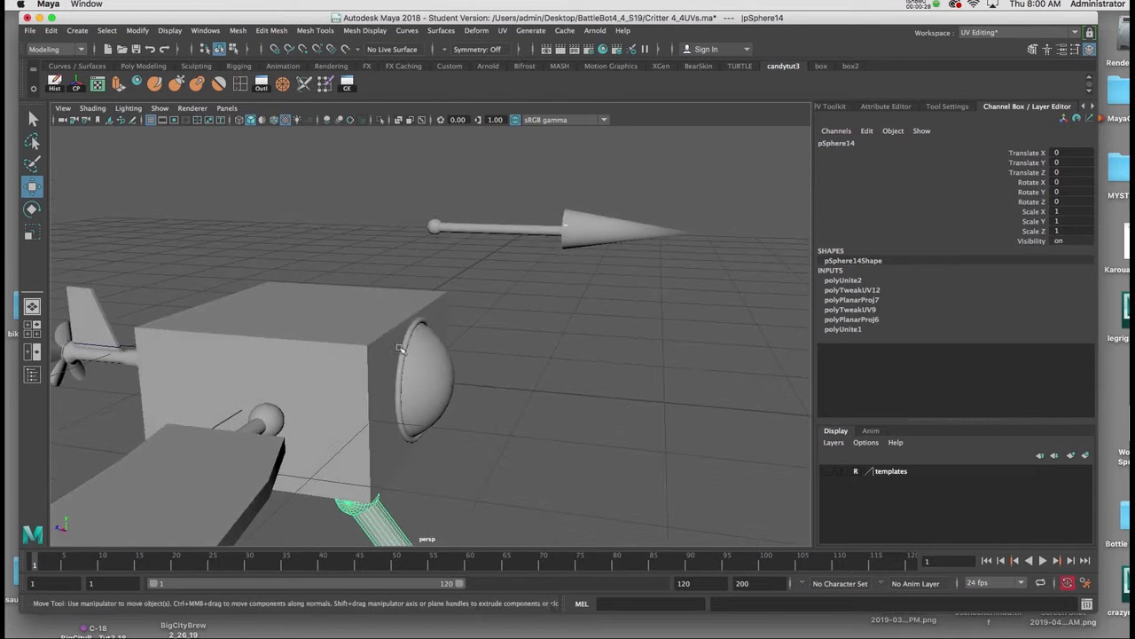
Examine the separate cone-tipped rod, the tail boom with its propeller, and the overall model.
left_click(479, 232)
left_click_drag(479, 231, 479, 352, "alt")
right_click_drag(479, 352, 391, 287, "alt")
middle_click_drag(395, 288, 532, 215, "alt")
mouse_move(448, 288)
middle_mouse_down("alt")
mouse_move(493, 280)
mouse_move(449, 311)
mouse_move(454, 270)
middle_mouse_up("alt")
right_click_drag(391, 302, 297, 324, "alt")
left_click_drag(297, 325, 363, 293, "alt")
right_click_drag(358, 307, 379, 396, "alt")
left_click(446, 267)
left_click_drag(477, 278, 360, 306, "alt")
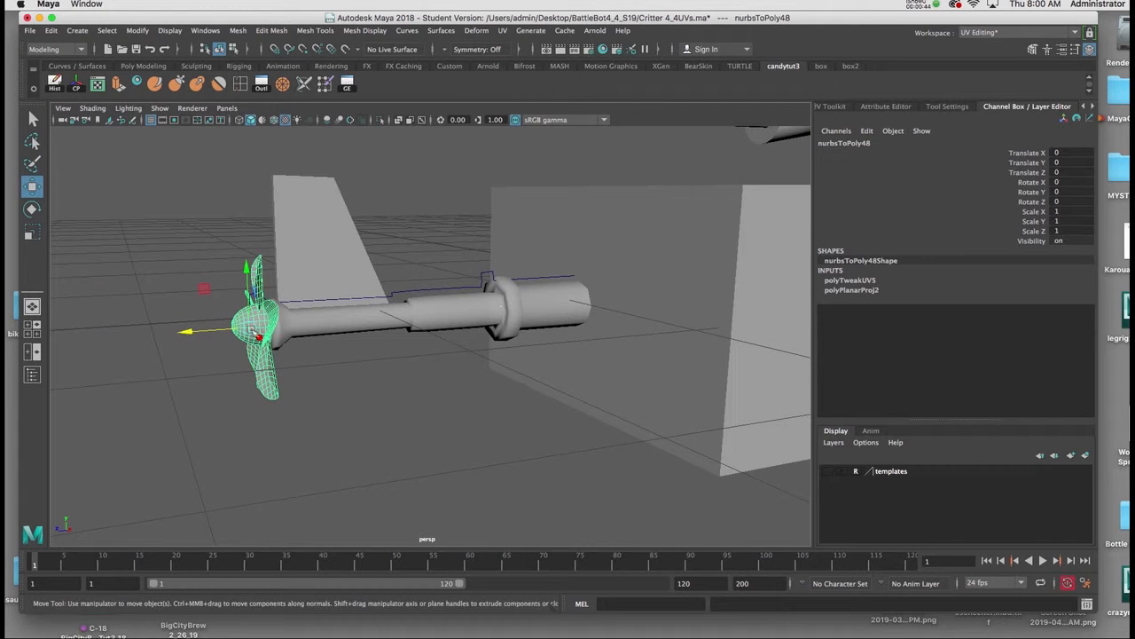
middle_click_drag(481, 304, 191, 303, "alt")
right_click_drag(449, 320, 405, 294, "alt")
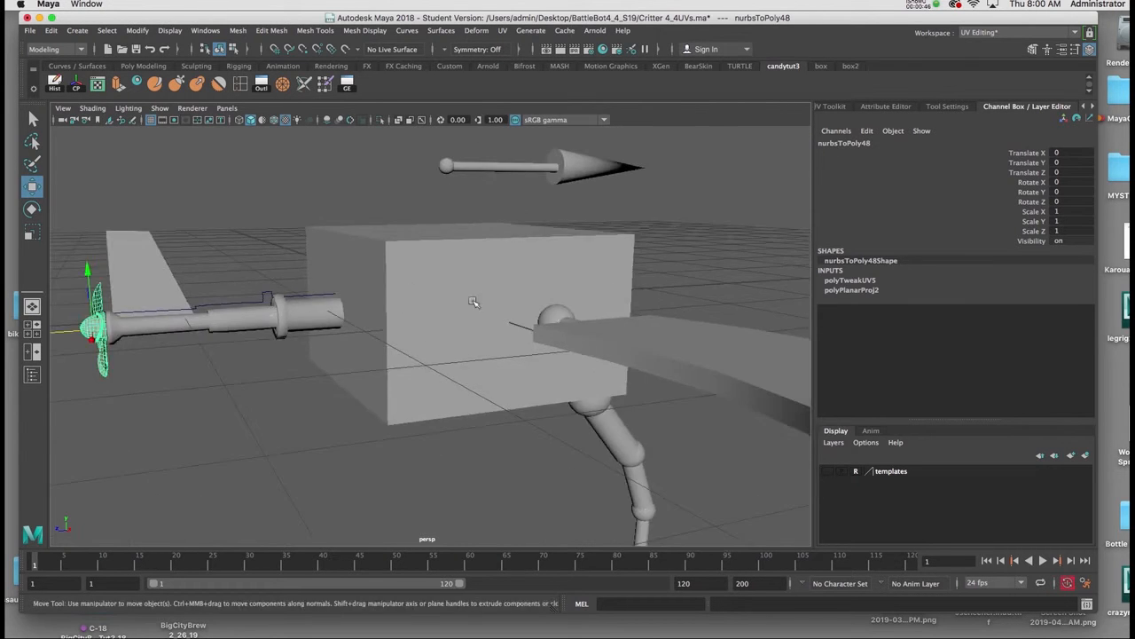
left_click_drag(502, 304, 446, 309, "alt")
right_click_drag(446, 309, 376, 292, "alt")
left_click_drag(407, 306, 395, 309, "alt")
middle_click_drag(441, 330, 433, 304, "alt")
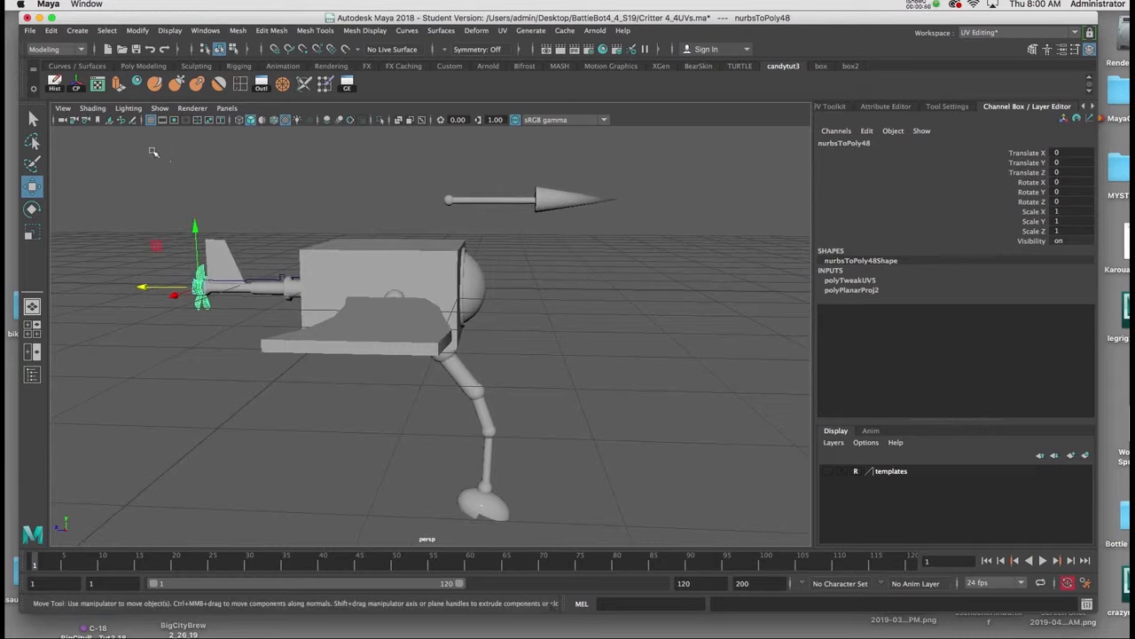
Select all the critter's parts and assign them a new Arnold aiStandardSurface material.
left_click_drag(142, 157, 651, 518)
left_click_drag(546, 348, 518, 405, "alt")
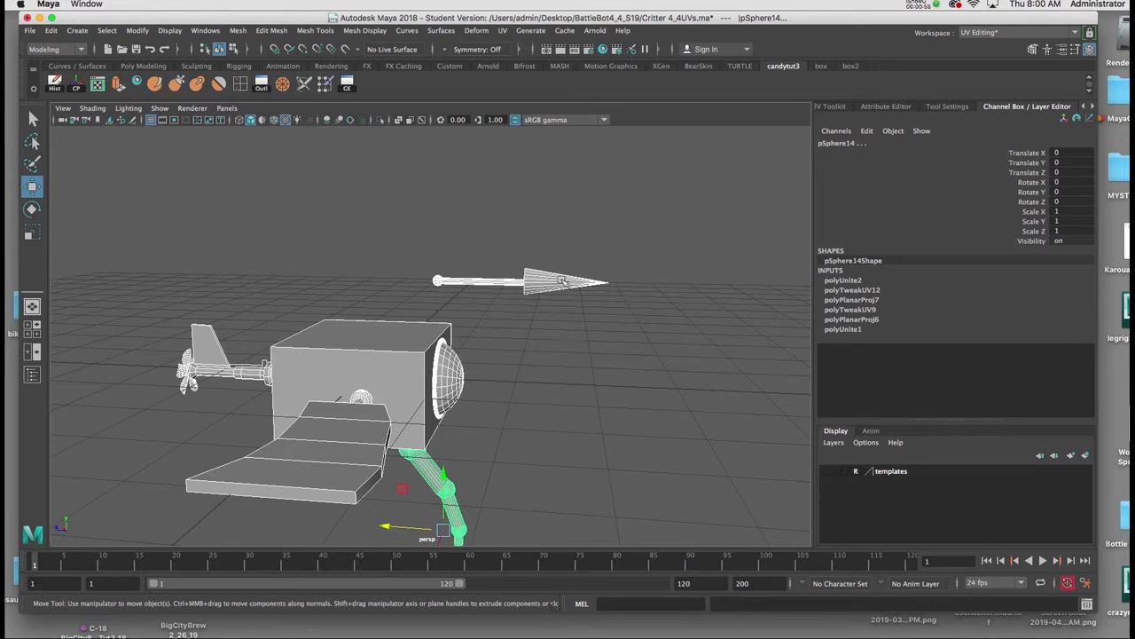
left_click_drag(407, 301, 442, 287, "alt")
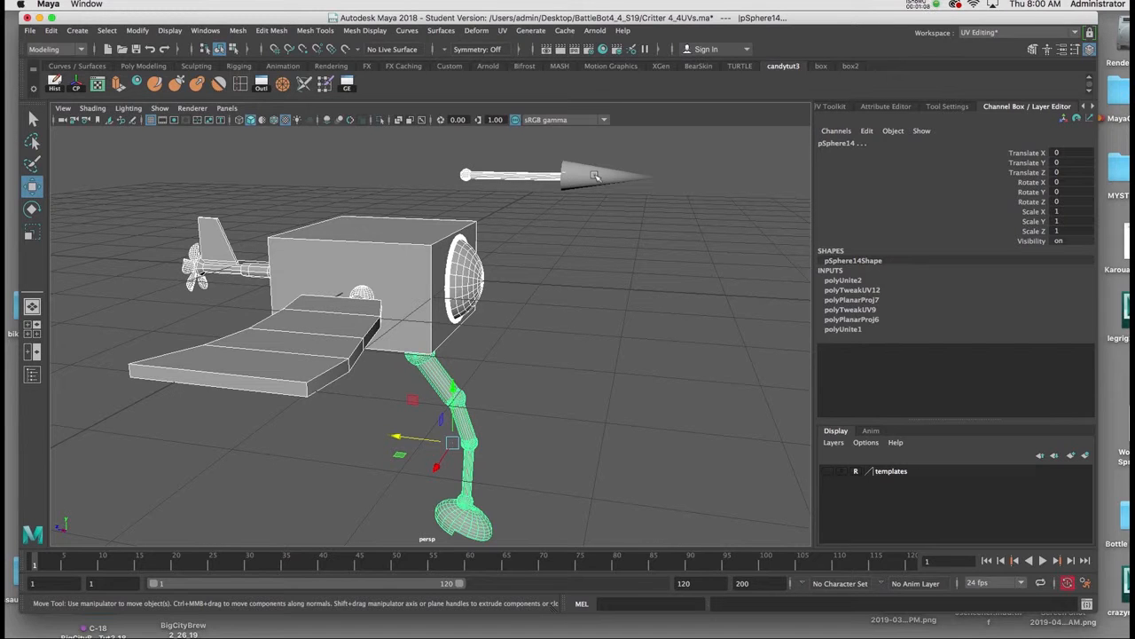
left_click_drag(566, 239, 574, 254, "alt")
right_click_drag(421, 257, 416, 552)
left_click_drag(159, 203, 386, 122)
left_click(266, 214)
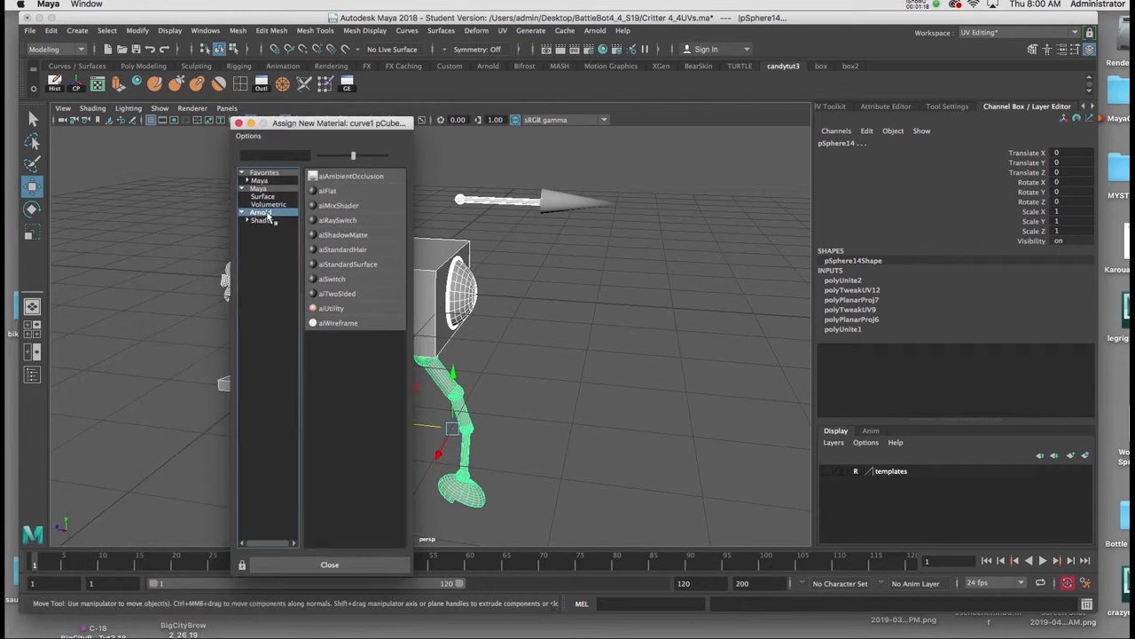
left_click(330, 265)
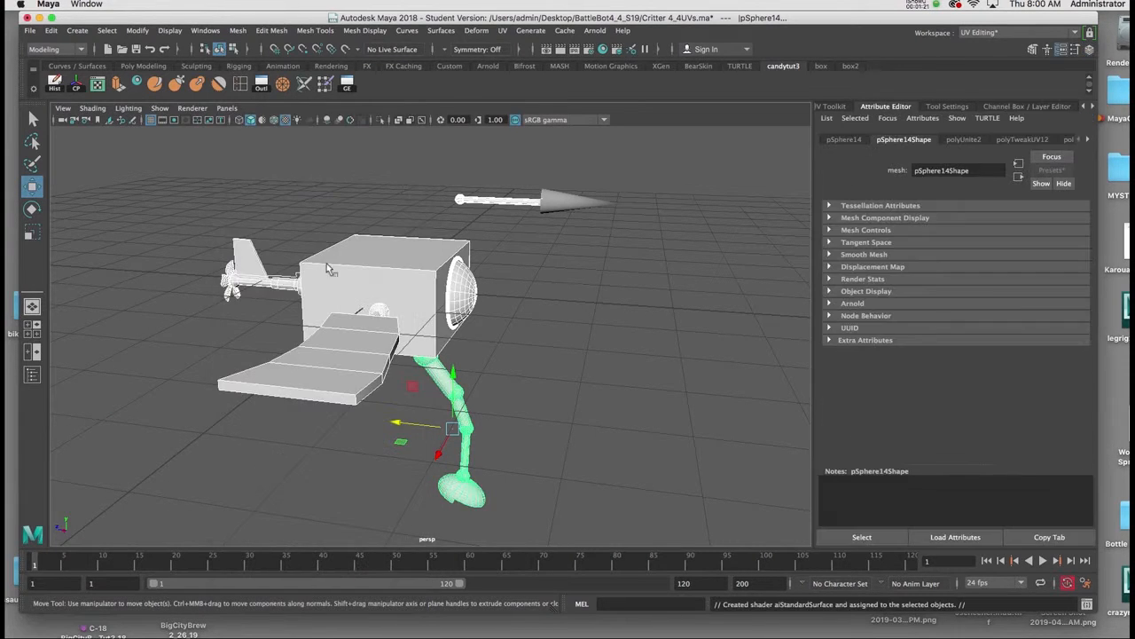
Open the new material's attributes and map a Checker texture to its base color.
left_click_drag(447, 261, 424, 265, "alt")
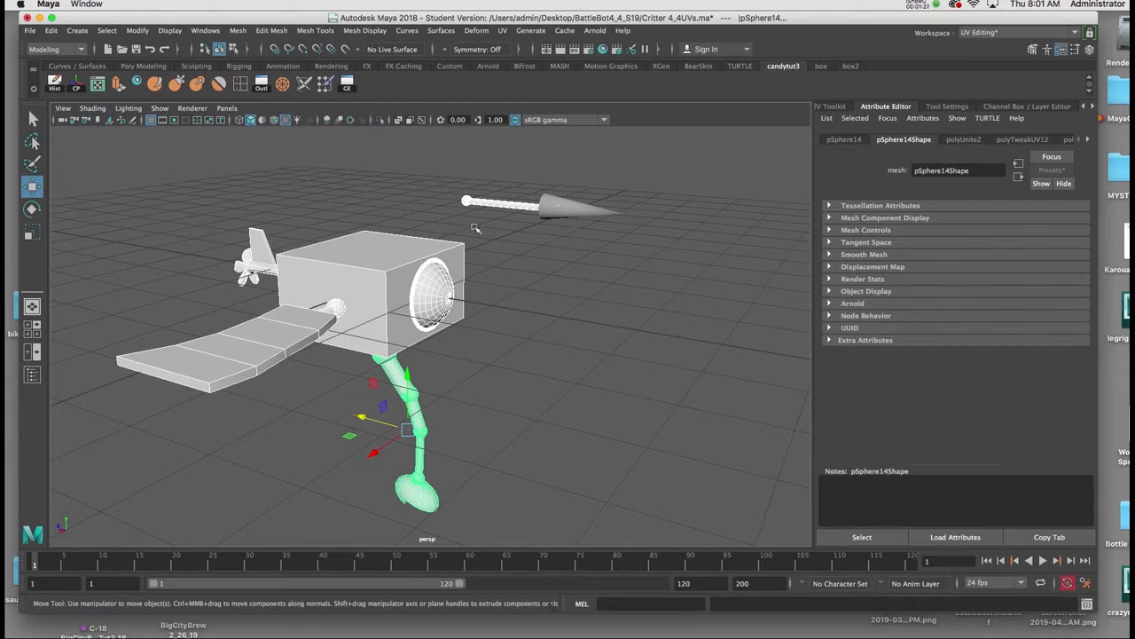
middle_click_drag(459, 231, 503, 230, "alt")
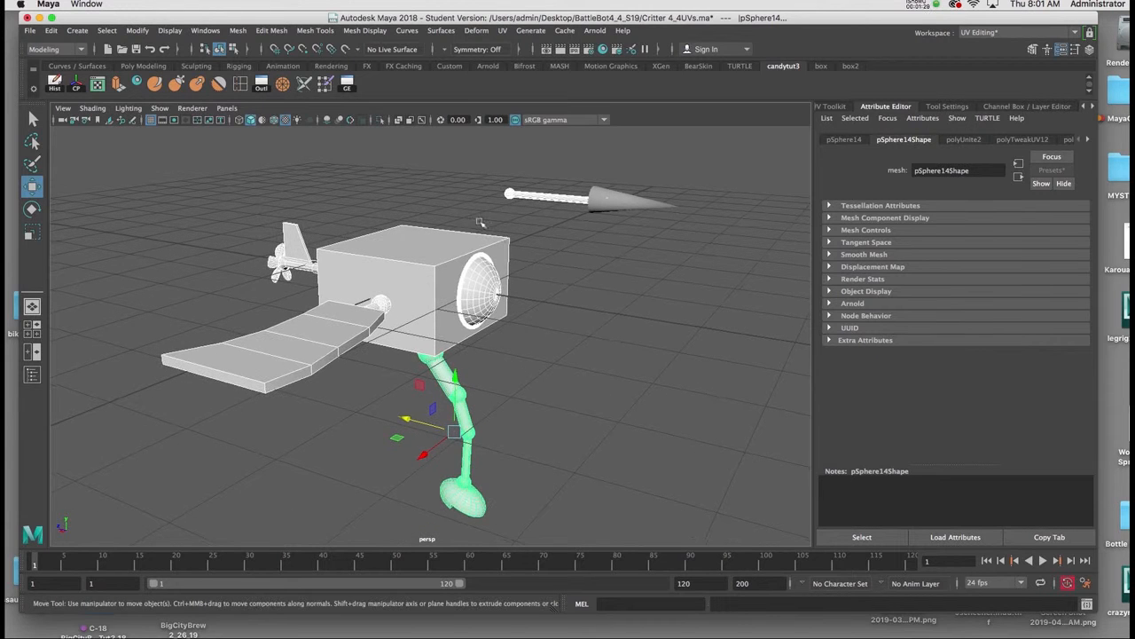
right_click(435, 265)
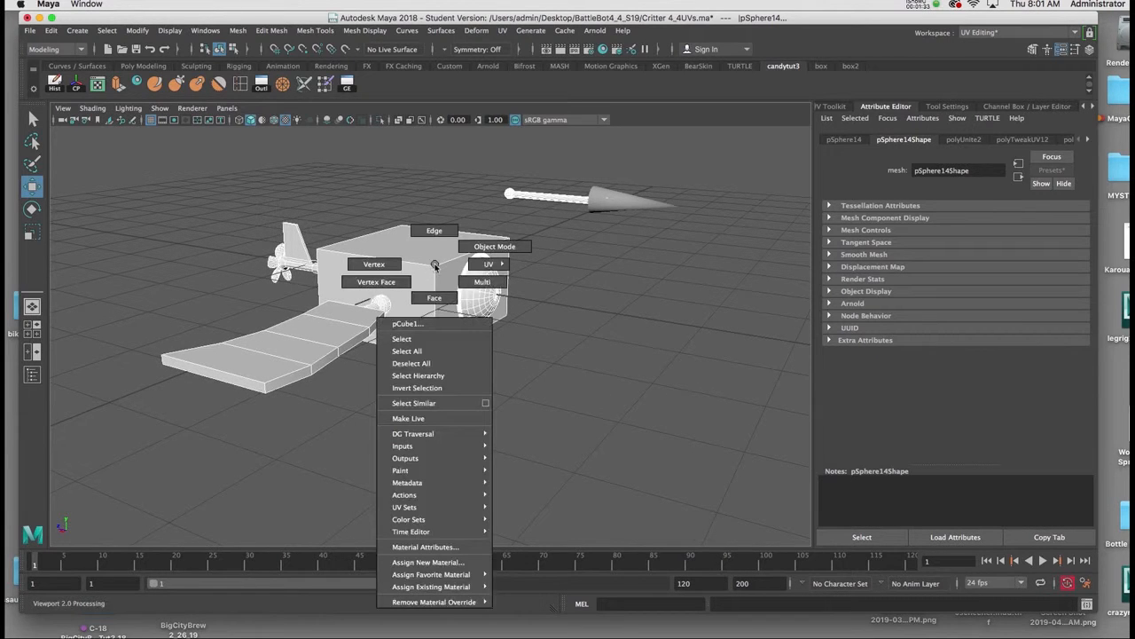
left_click(449, 547)
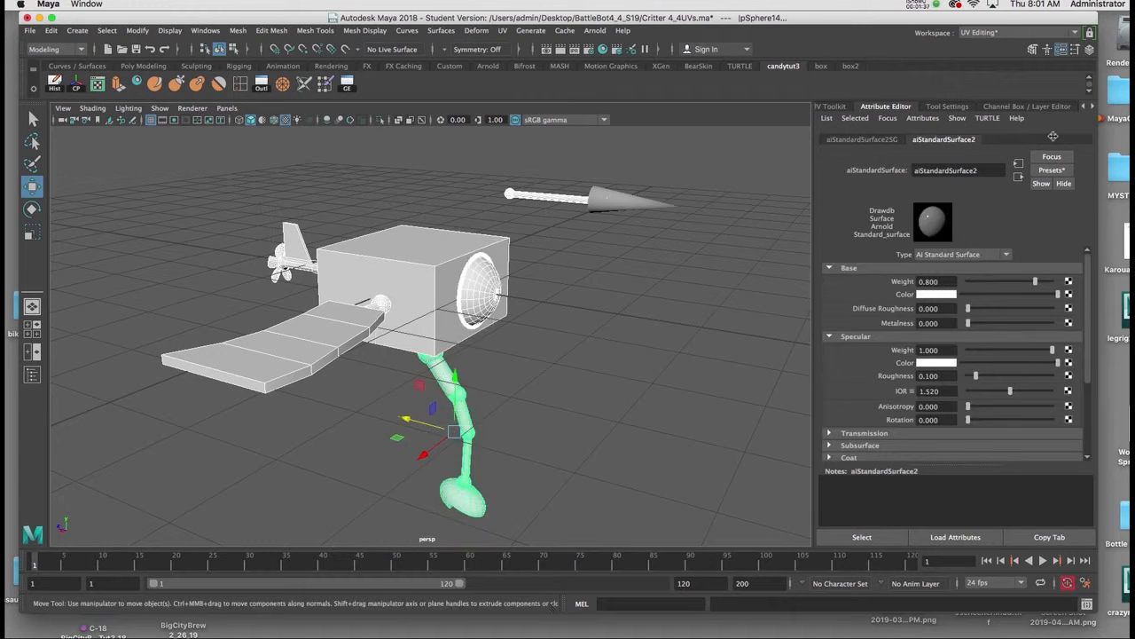
left_click(1071, 293)
left_click(691, 216)
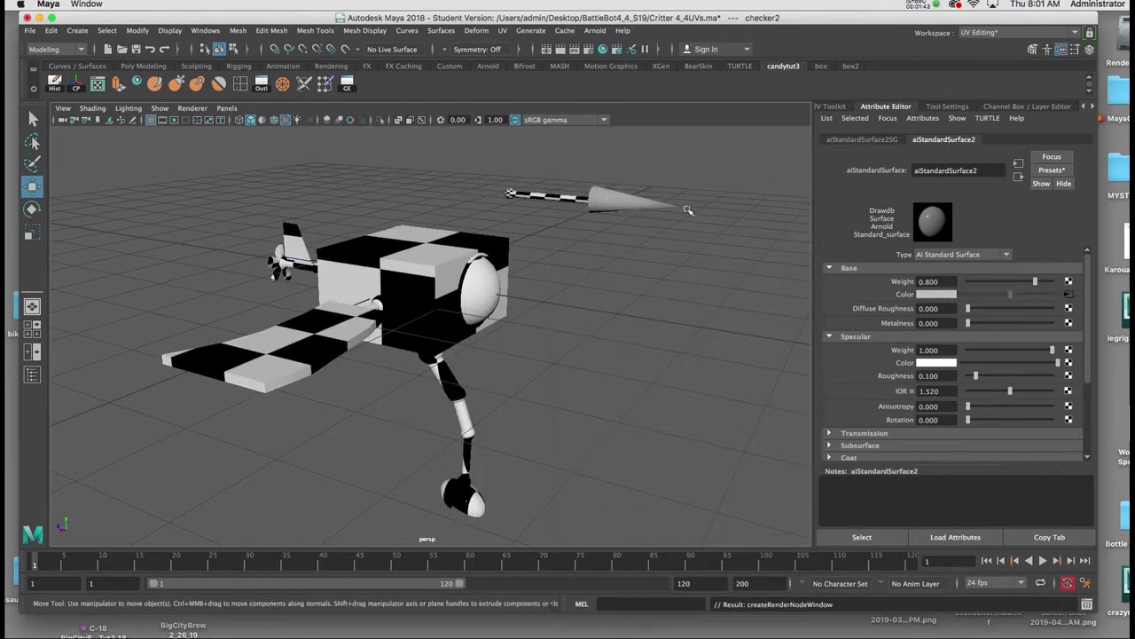
Display the model shaded with texture maps and return the body cube to object mode.
left_click_drag(453, 231, 433, 234, "alt")
right_click_drag(433, 234, 480, 251, "alt")
key("6")
left_click(508, 223)
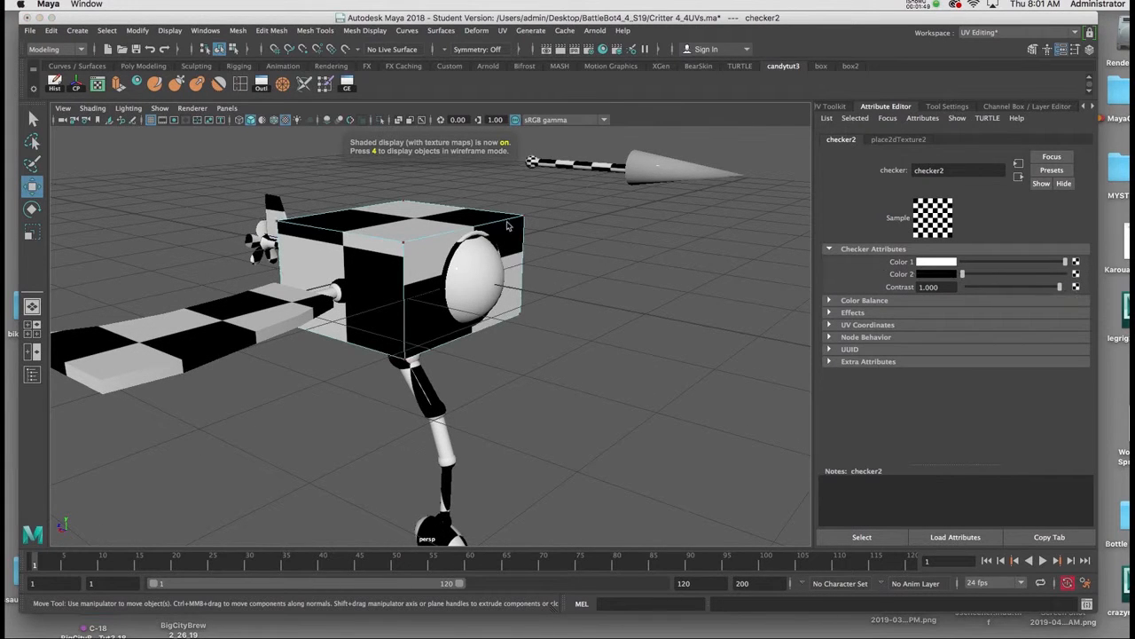
key("5")
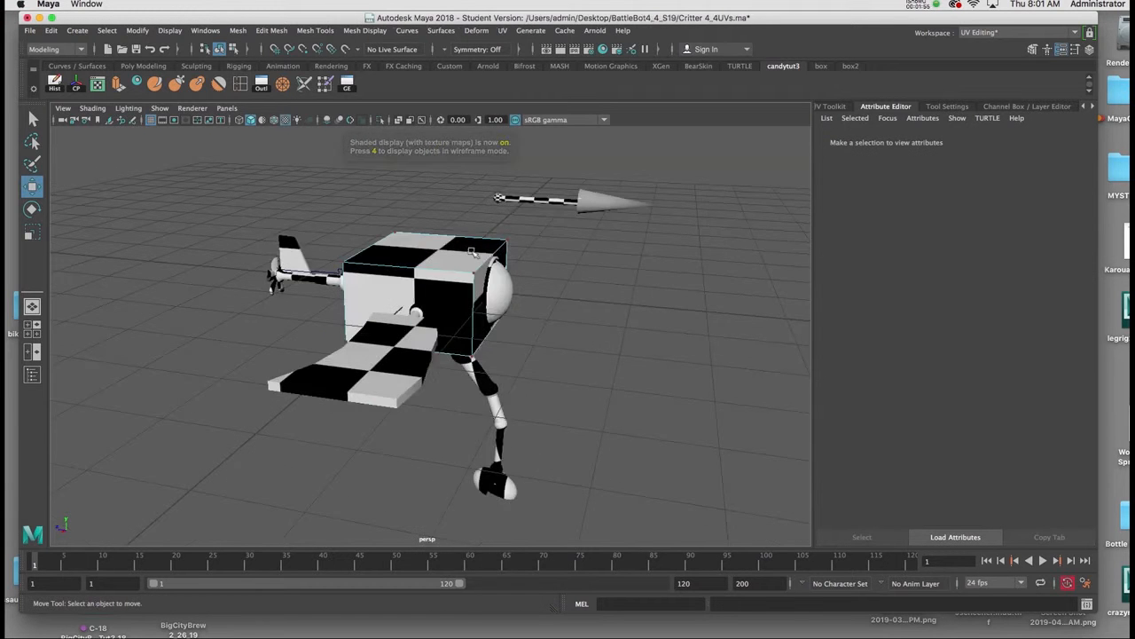
right_click_drag(471, 251, 519, 244)
left_click(497, 252)
left_click_drag(542, 243, 360, 194, "alt")
Select all the critter's parts, delete their construction history and freeze their transformations.
left_click_drag(243, 139, 685, 501)
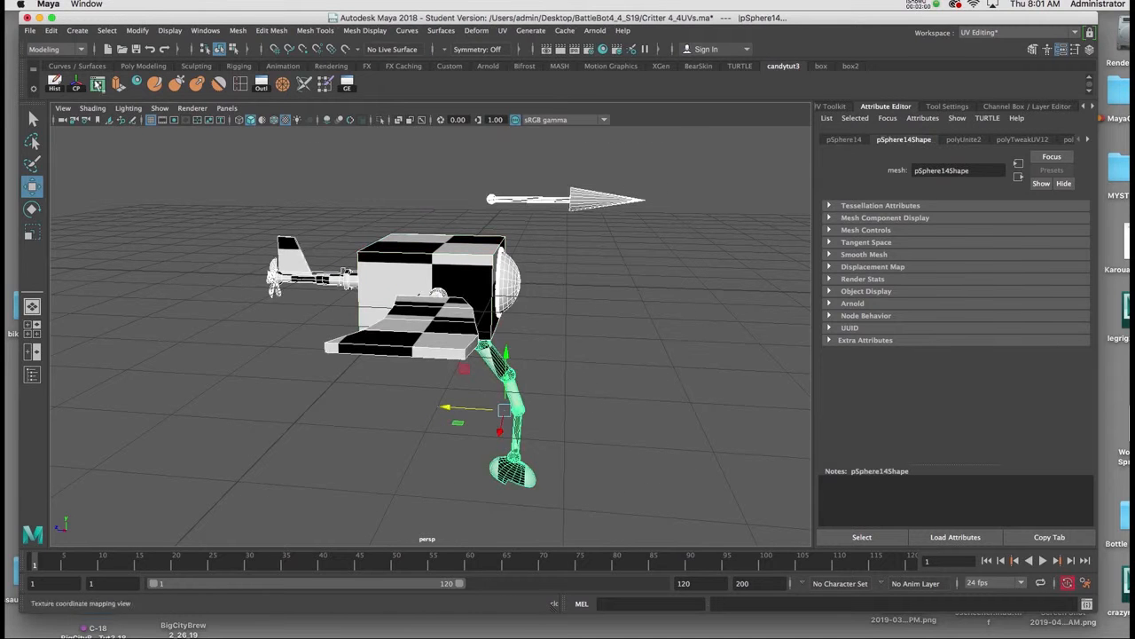
left_click(55, 84)
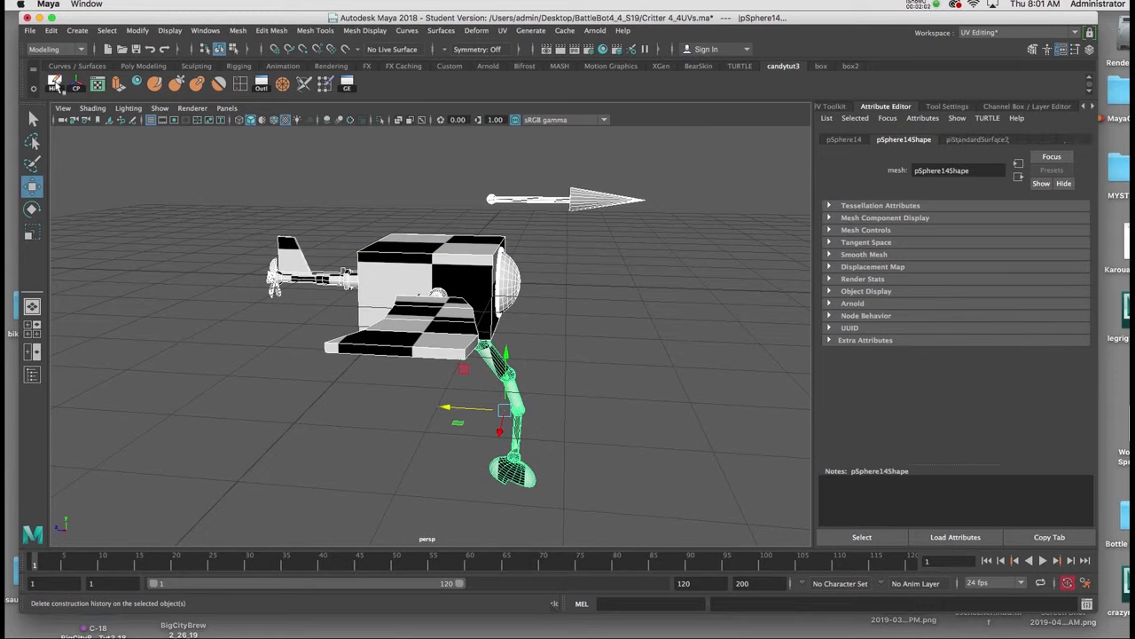
left_click(135, 31)
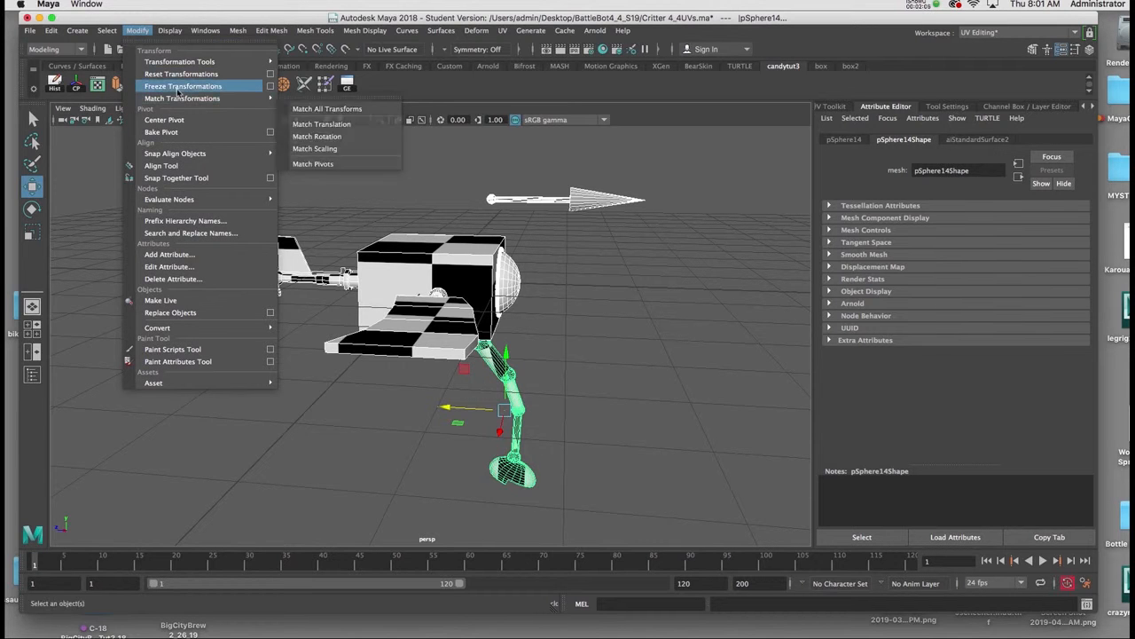
left_click(178, 91)
Apply an Automatic UV projection to the critter's body cube.
left_click_drag(426, 191, 393, 224, "alt")
right_click_drag(393, 223, 350, 206, "alt")
left_click_drag(350, 206, 359, 209, "alt")
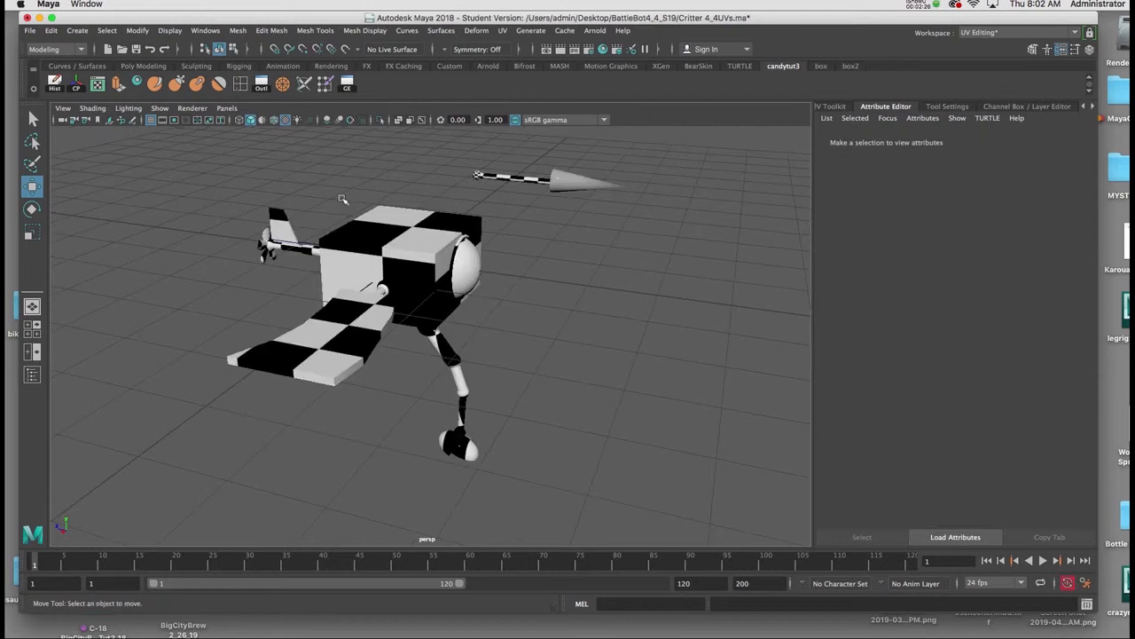
left_click_drag(343, 198, 350, 203, "alt")
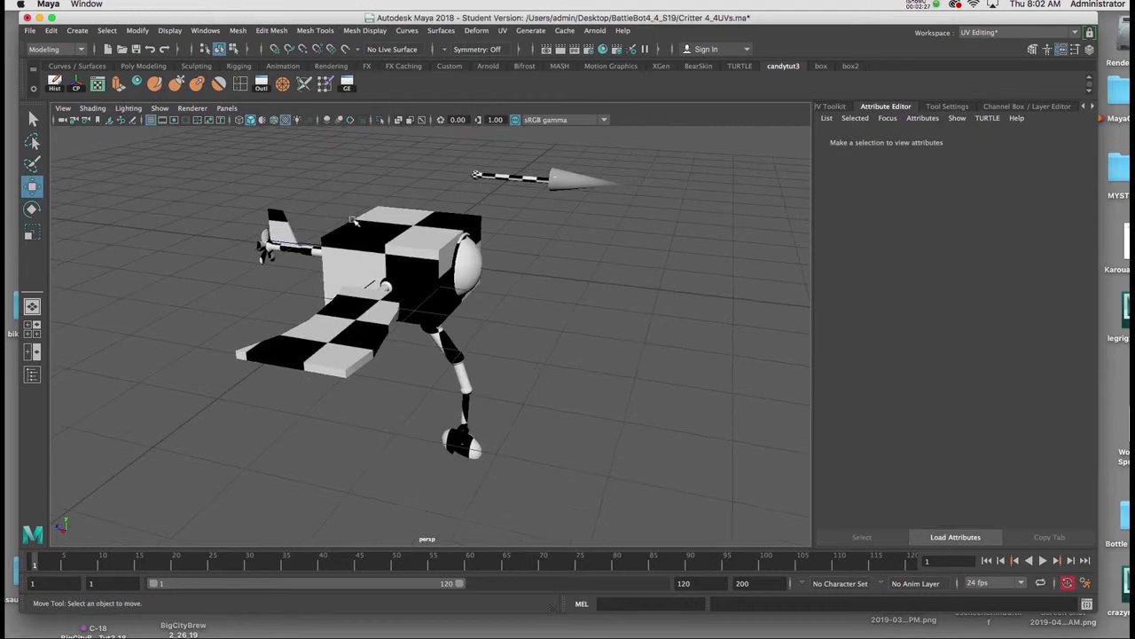
scroll(386, 232, "up", 5)
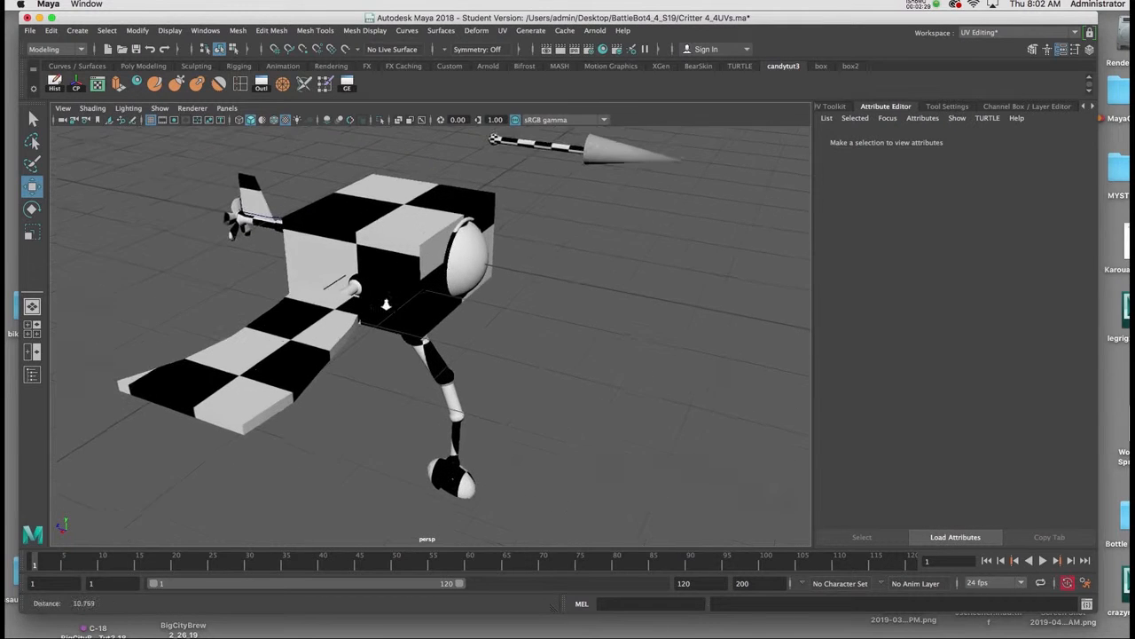
left_click(386, 215)
left_click_drag(348, 212, 330, 206, "alt")
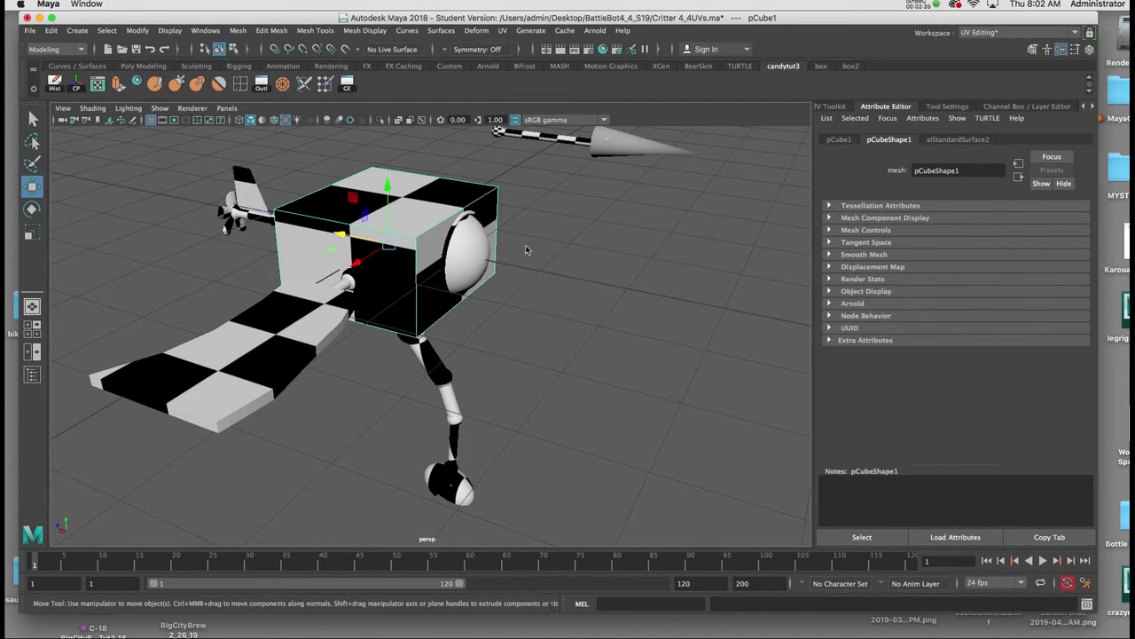
key("space")
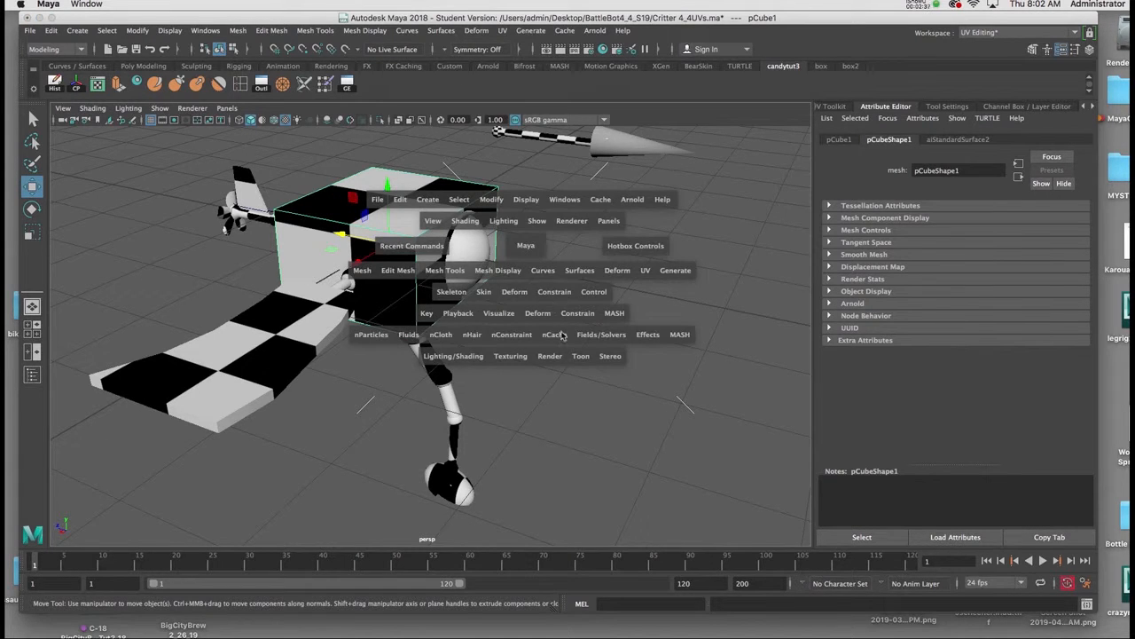
left_click(644, 271)
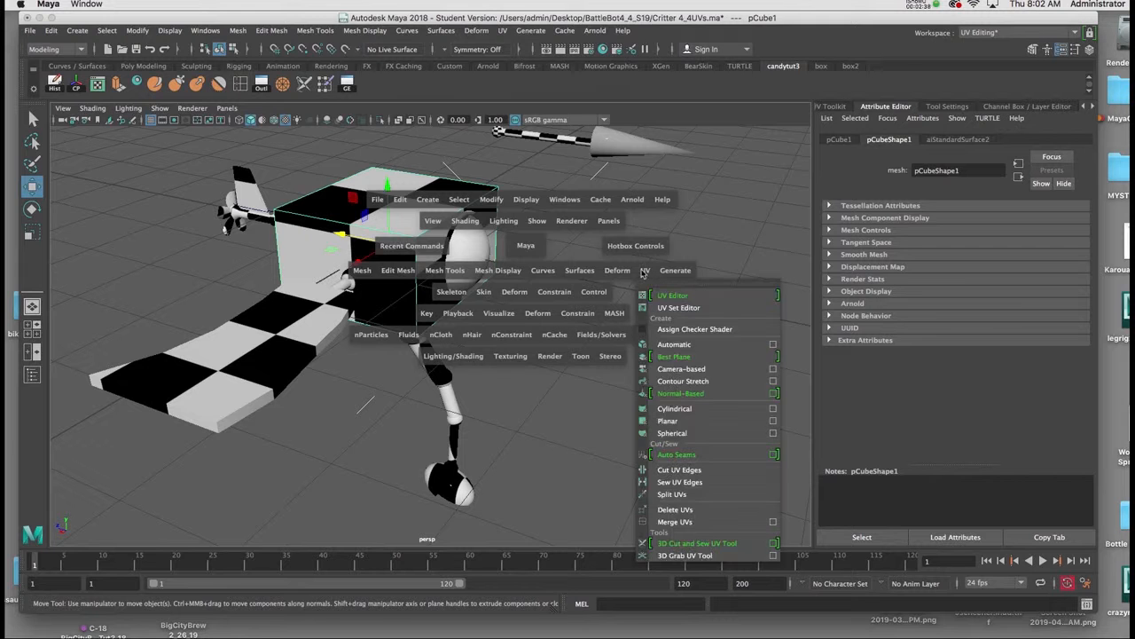
left_click(671, 345)
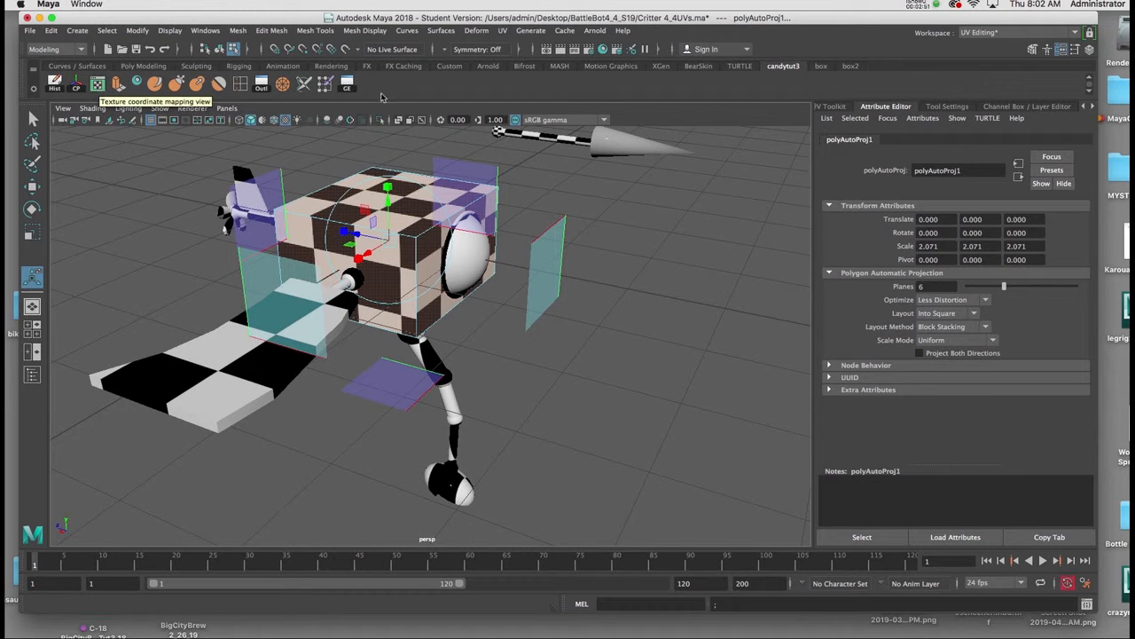
Open the UV Editor for the body cube and hide the checker image behind its UV shells.
left_click(503, 31)
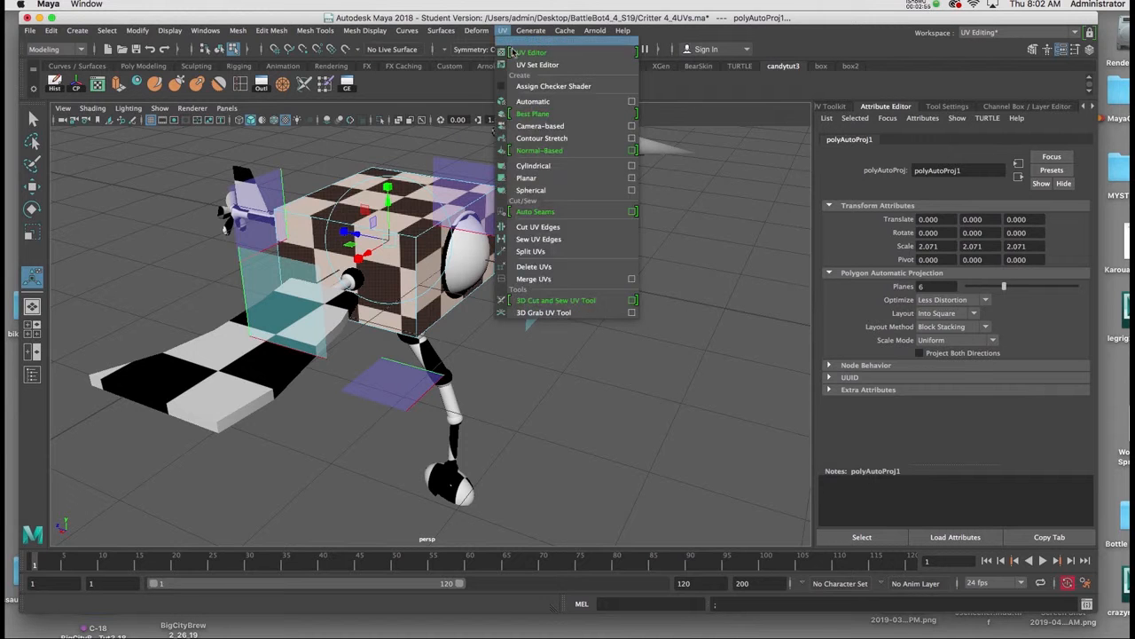
left_click(436, 84)
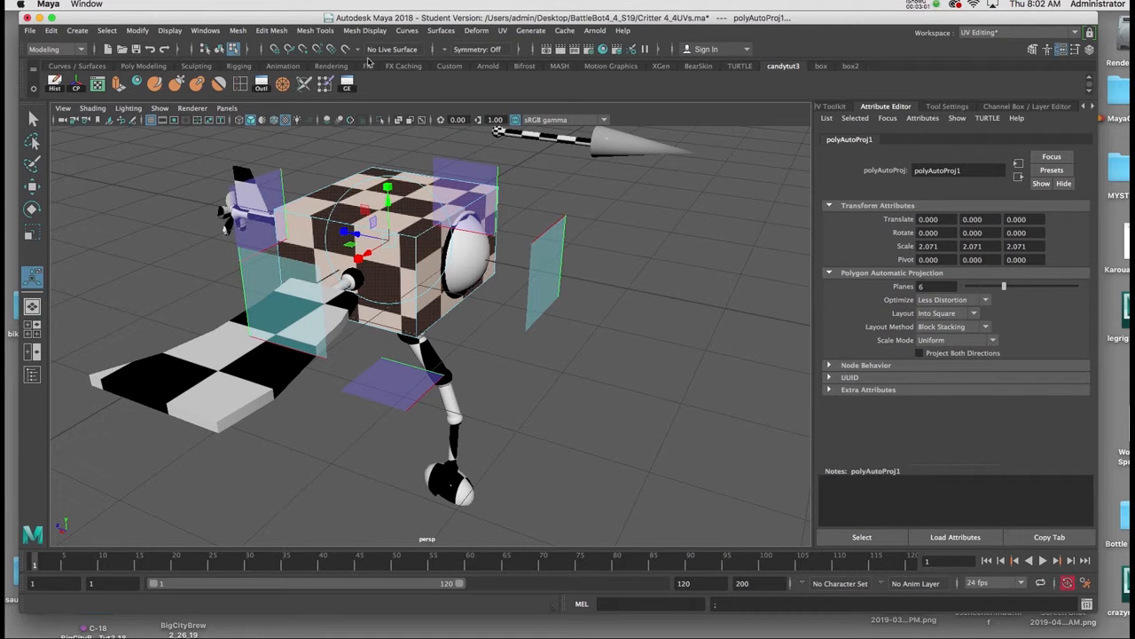
left_click(503, 31)
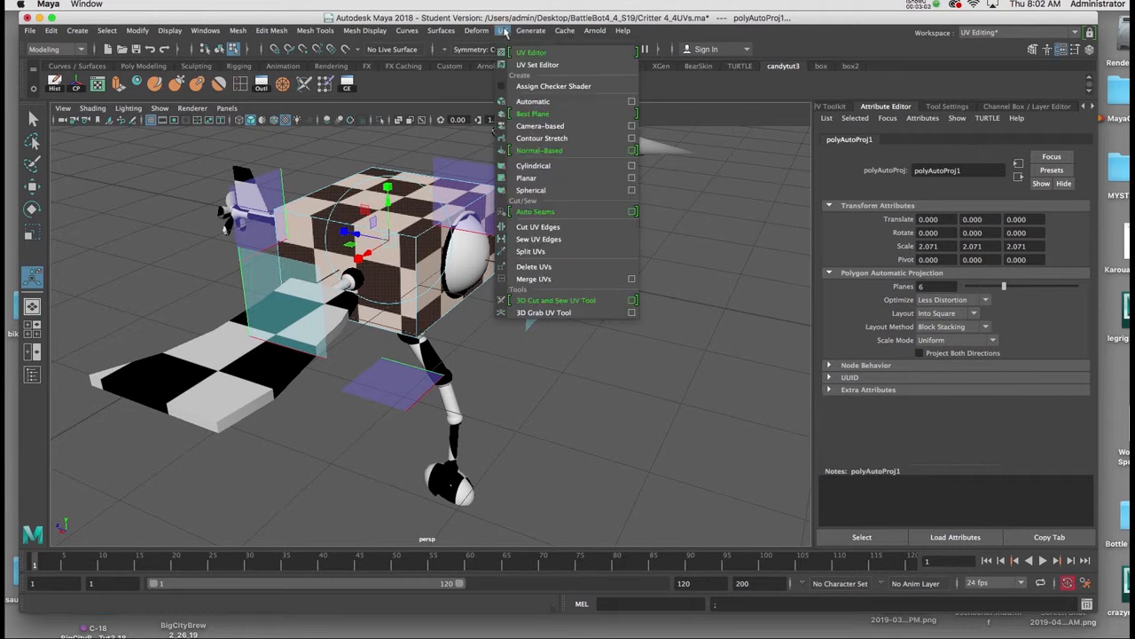
left_click(353, 142)
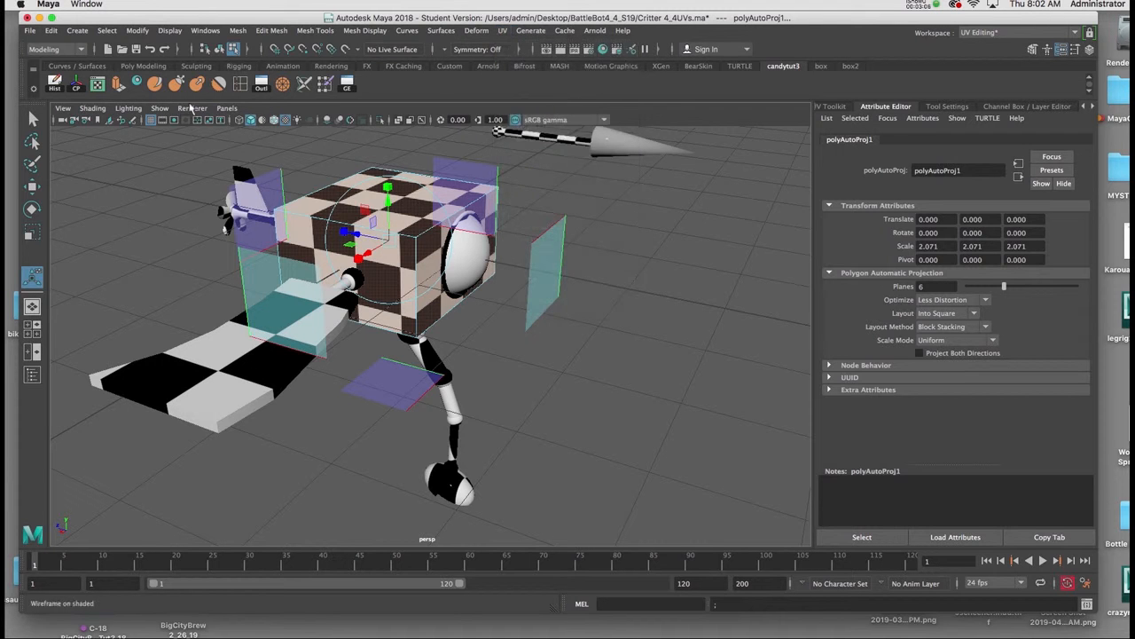
left_click(98, 84)
left_click_drag(795, 50, 719, 44)
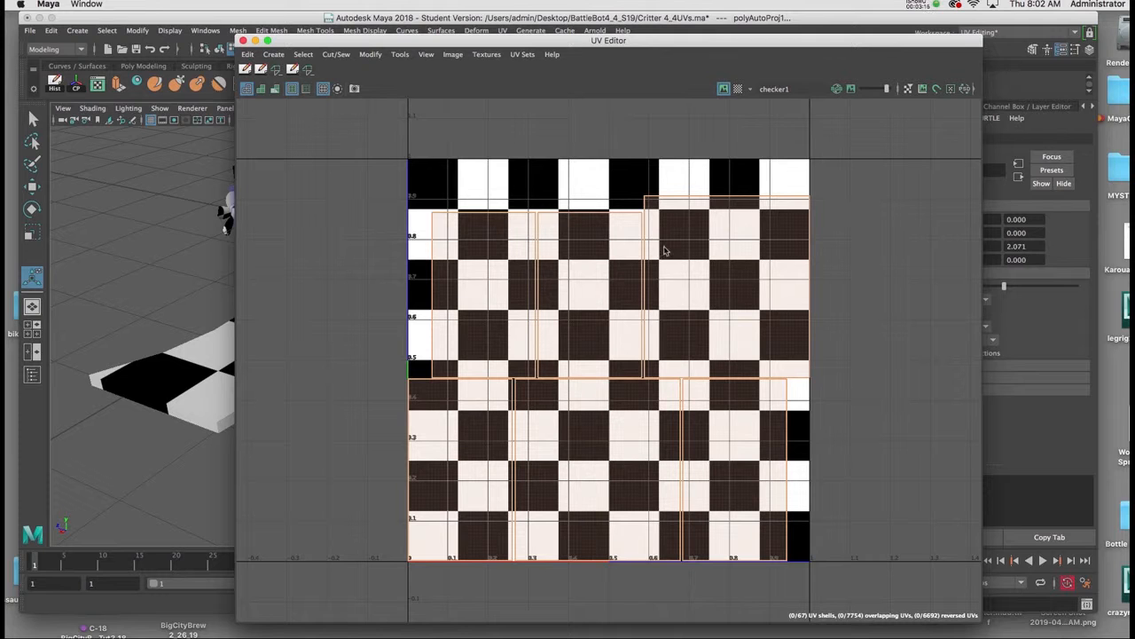
left_click(724, 90)
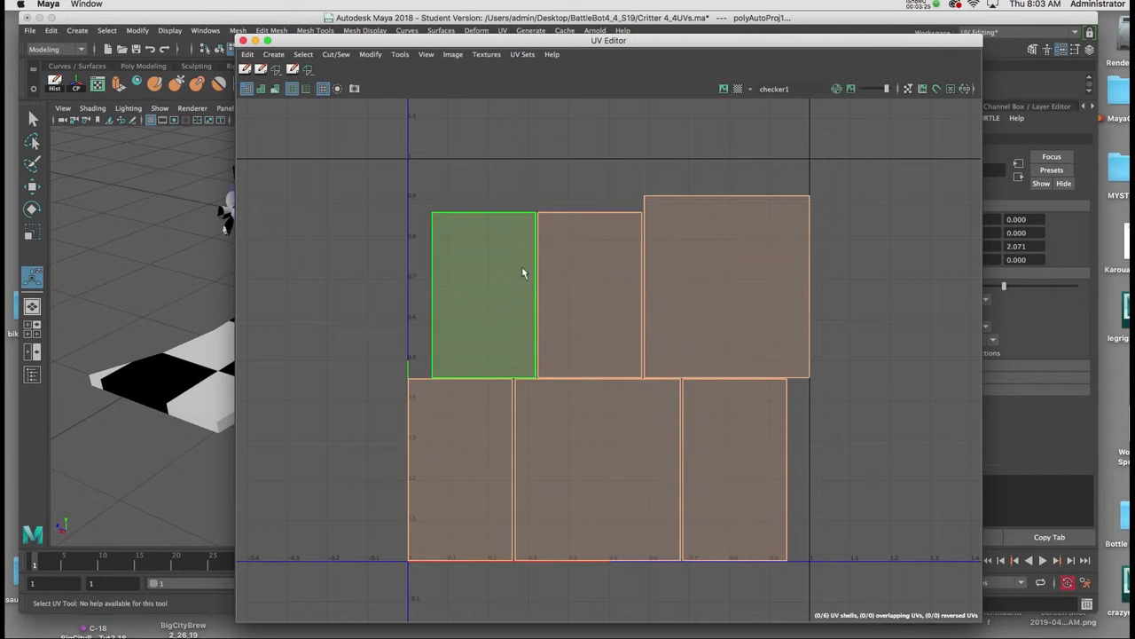
Move the UV Editor window aside so the body cube can be seen next to its UV layout.
left_click_drag(522, 41, 740, 51)
left_click(956, 269)
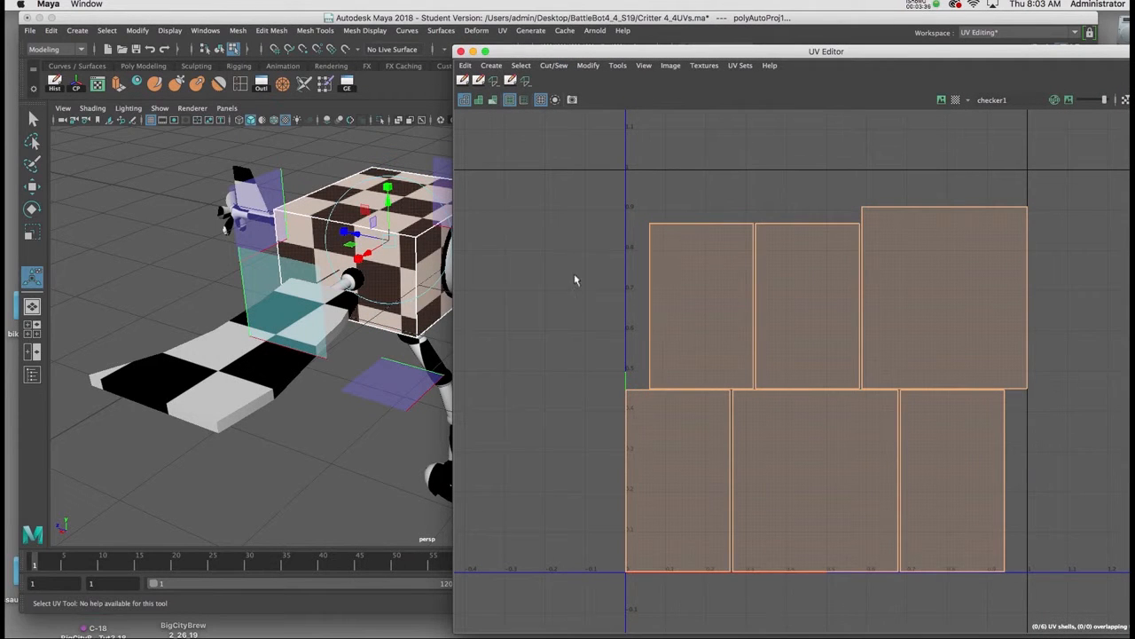
left_click_drag(637, 56, 659, 56)
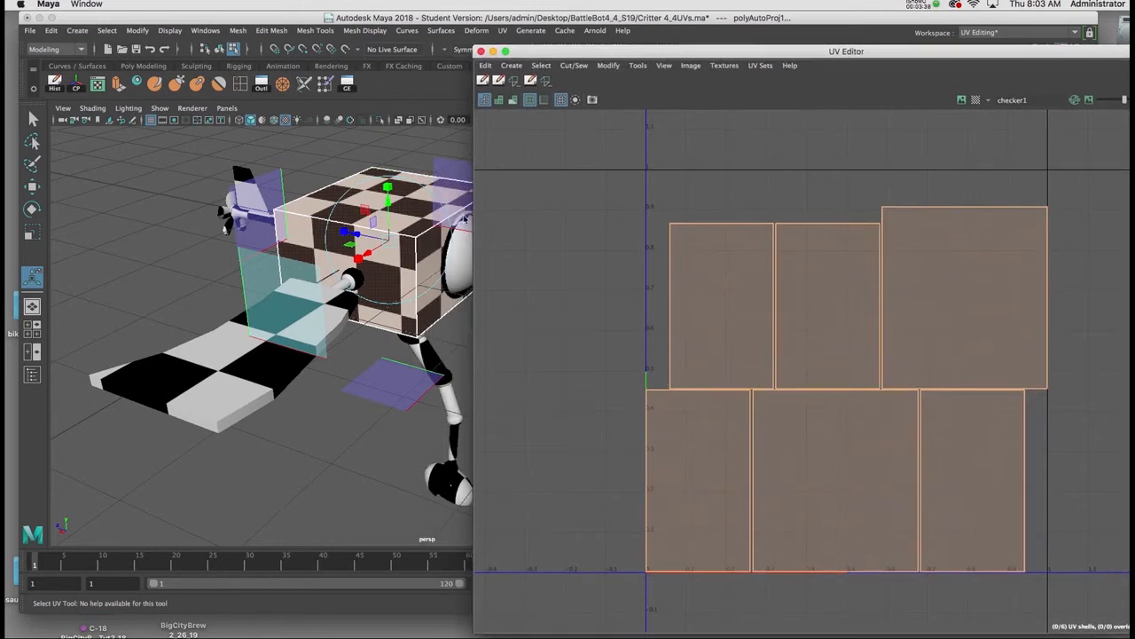
Select the edge shared by the body cube's largest UV shell and the neighbouring lower-row shell, and Move and Sew the two together.
left_click_drag(424, 220, 350, 242, "alt")
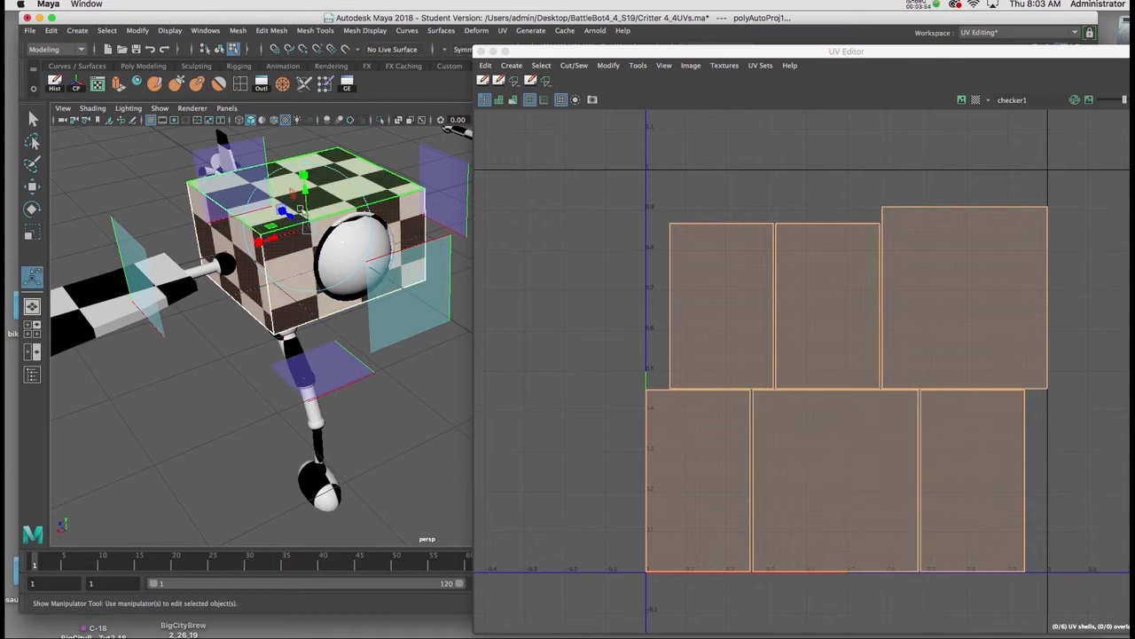
left_click_drag(387, 221, 373, 228, "alt")
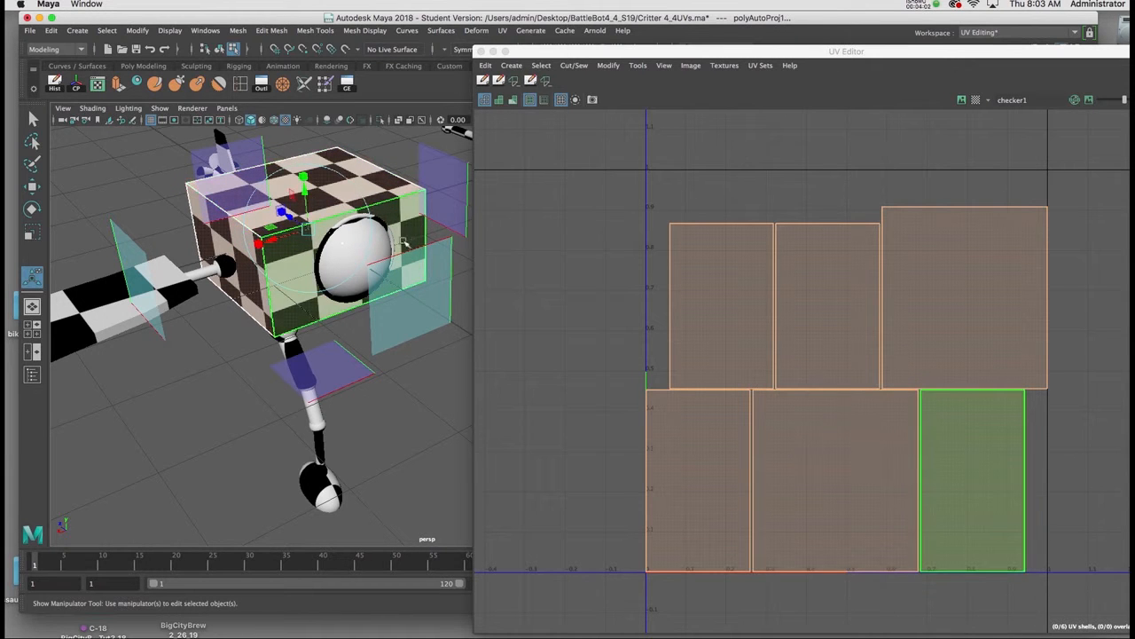
right_click(729, 277)
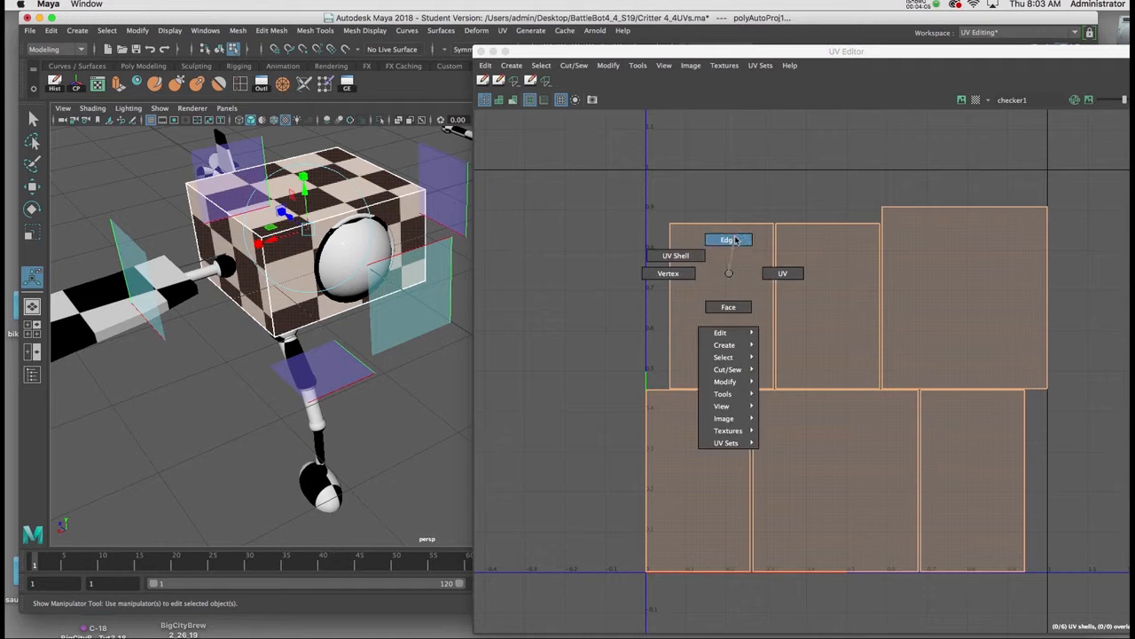
left_click(728, 239)
left_click_drag(880, 51, 730, 39)
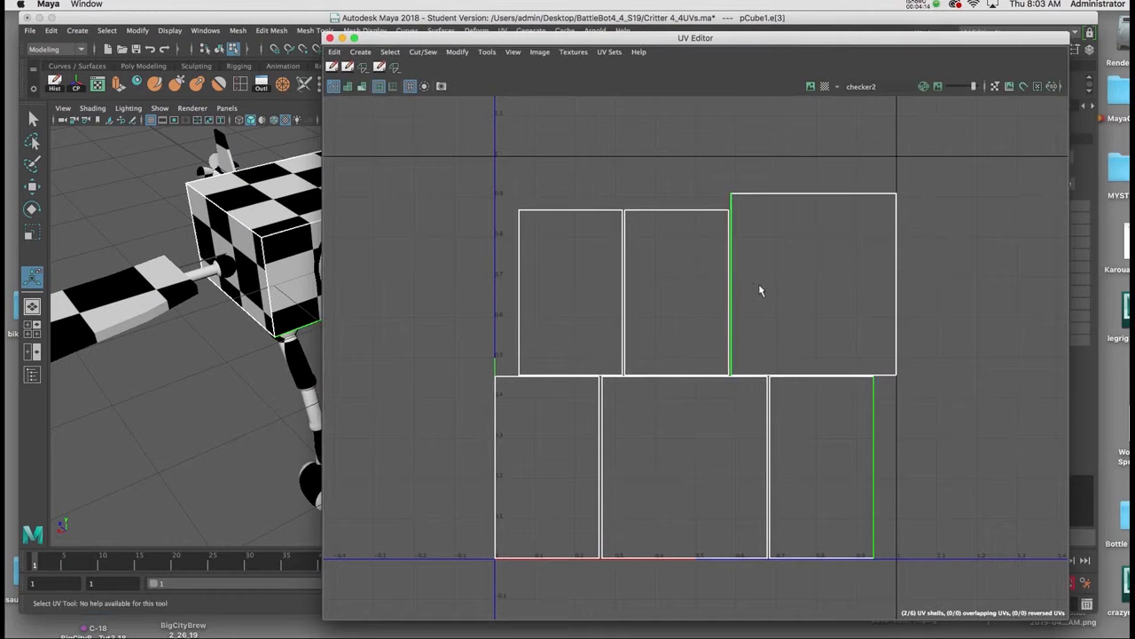
left_click(735, 269)
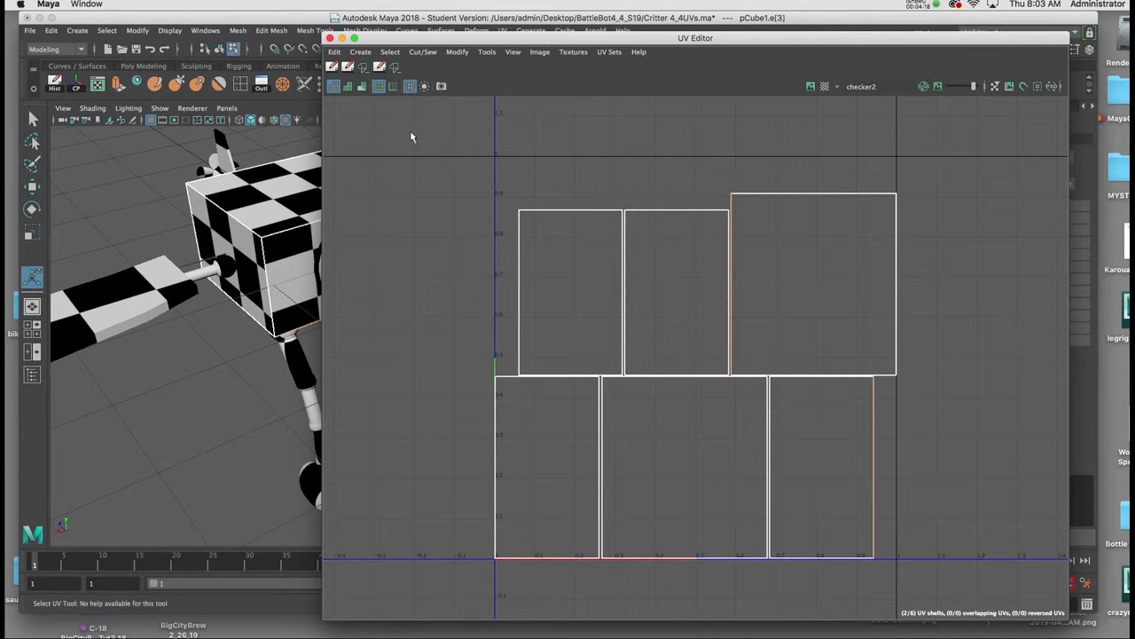
left_click(396, 68)
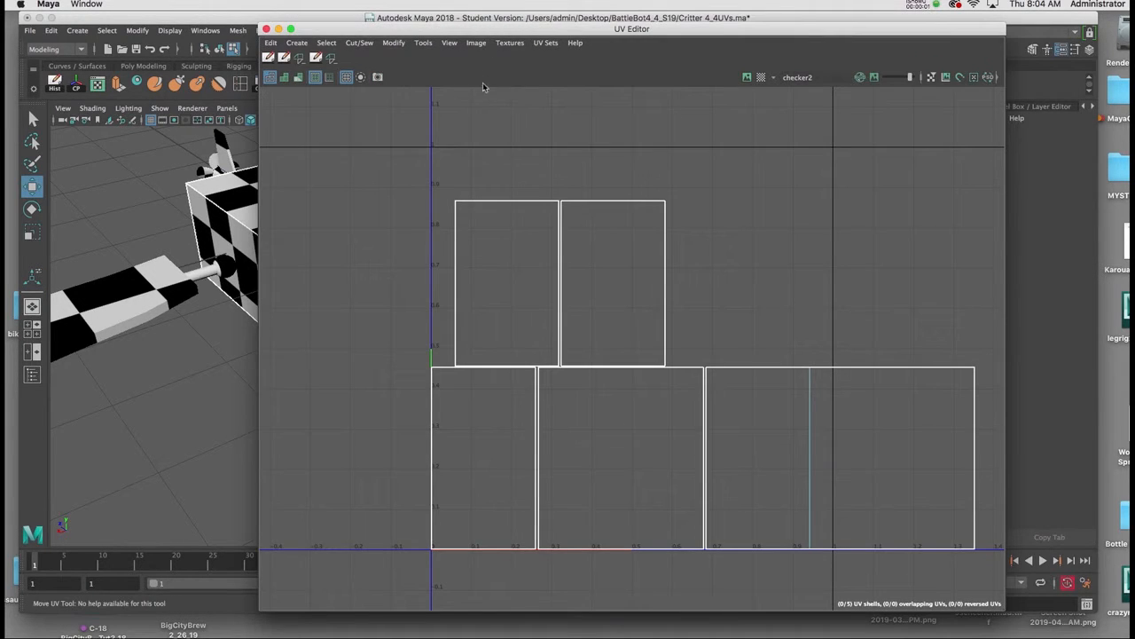
left_click_drag(470, 32, 461, 33)
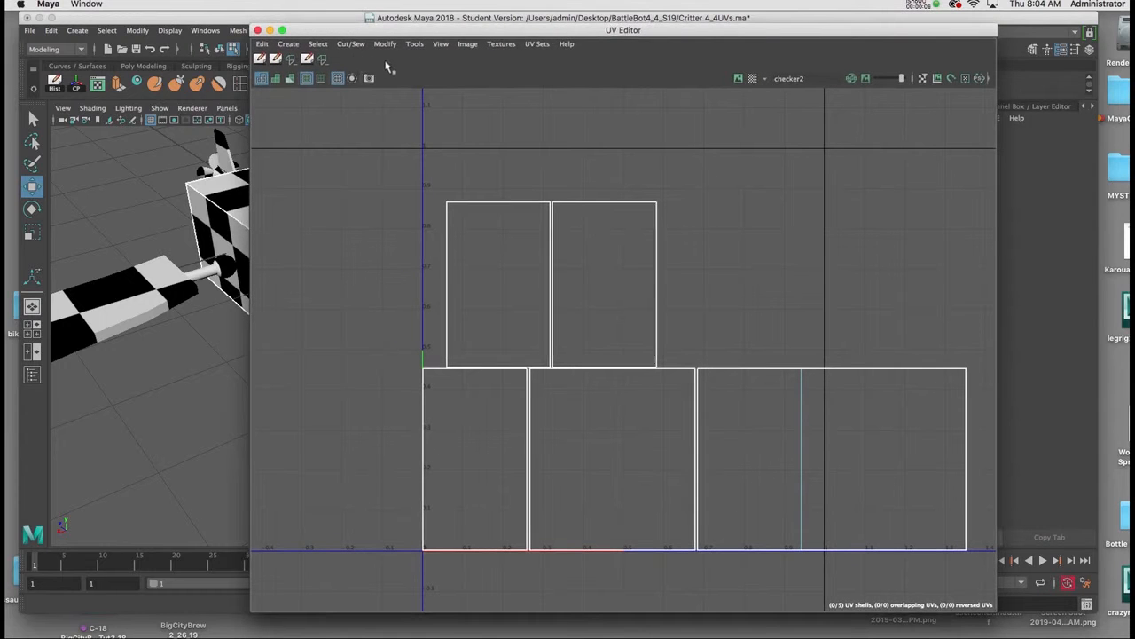
left_click(441, 44)
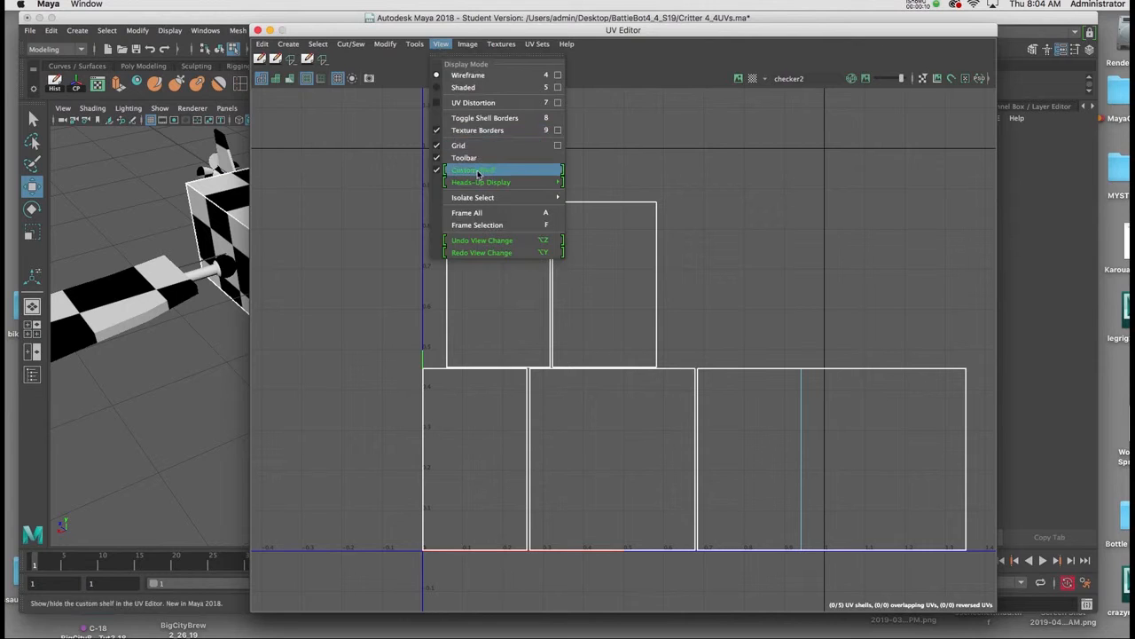
left_click(325, 118)
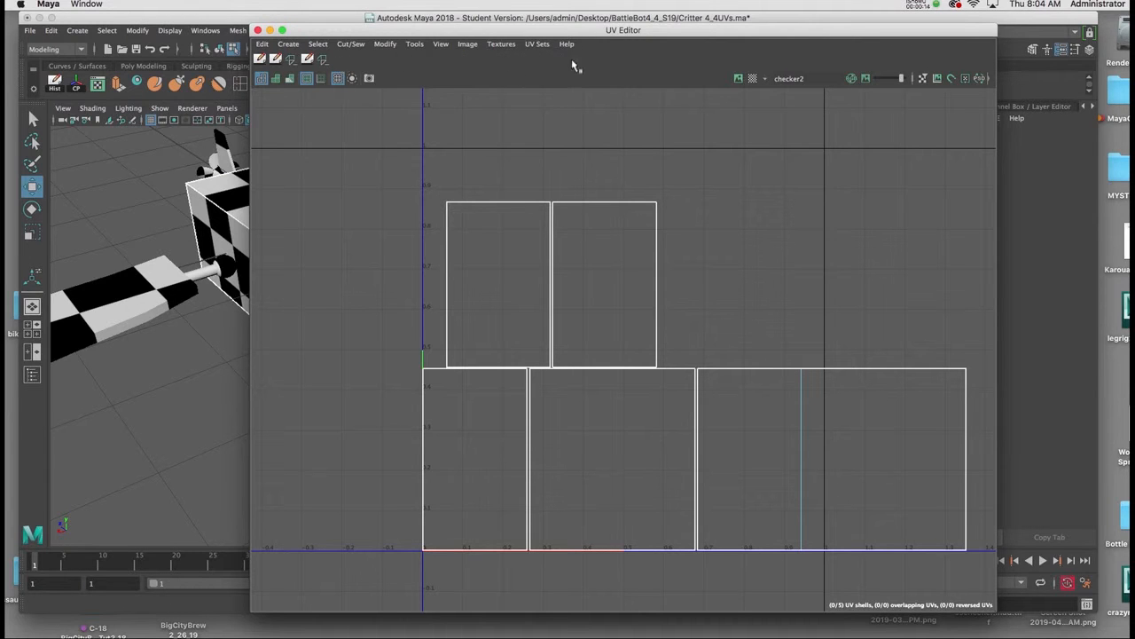
left_click(349, 45)
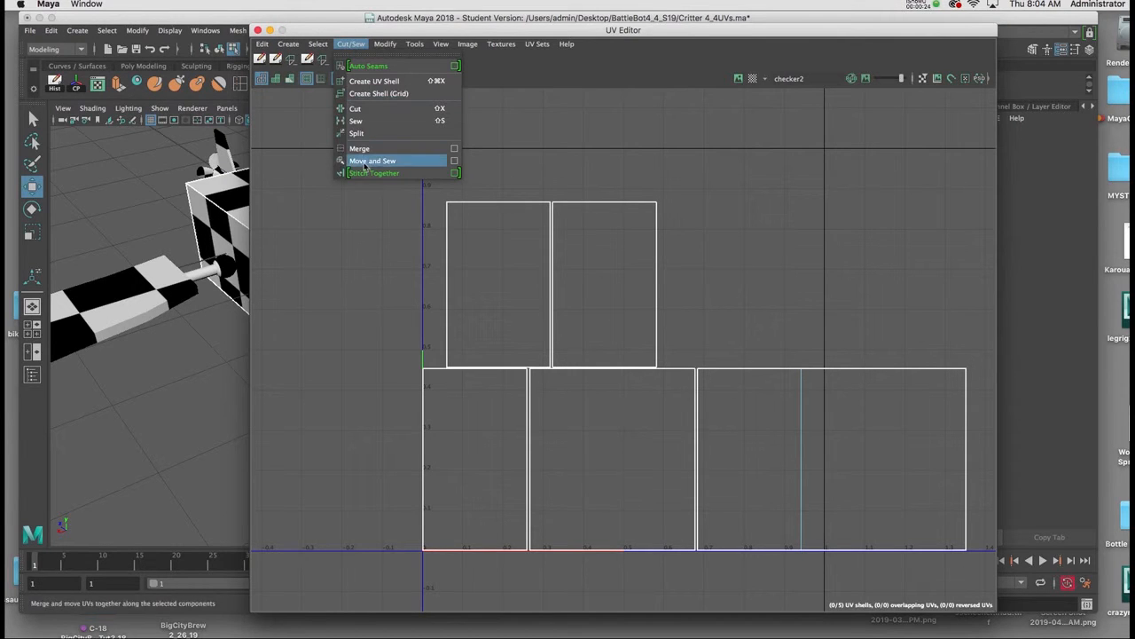
left_click(526, 135)
Move and Sew the two separate upper-row UV shells onto the upper and lower edges of the large shell.
left_click_drag(404, 30, 387, 24)
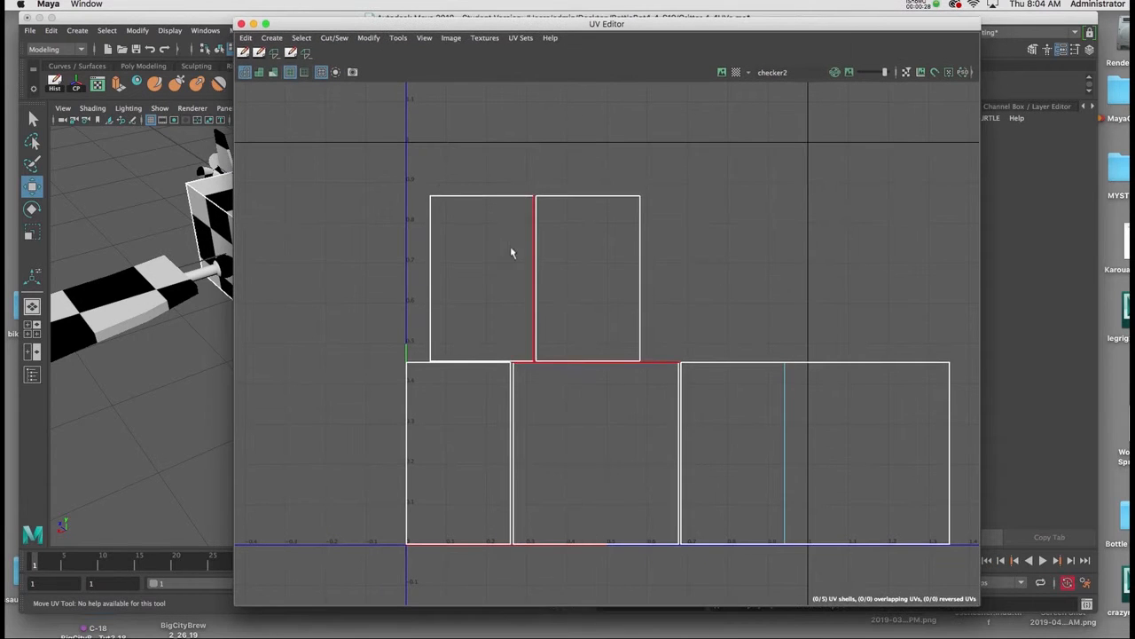
left_click(848, 369)
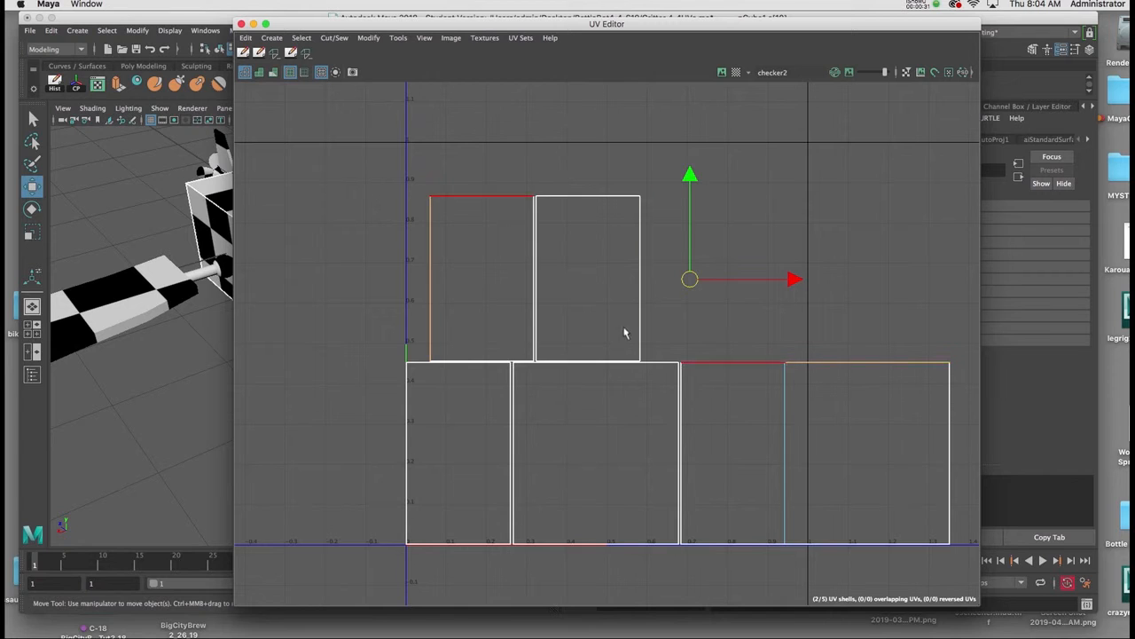
left_click(275, 54)
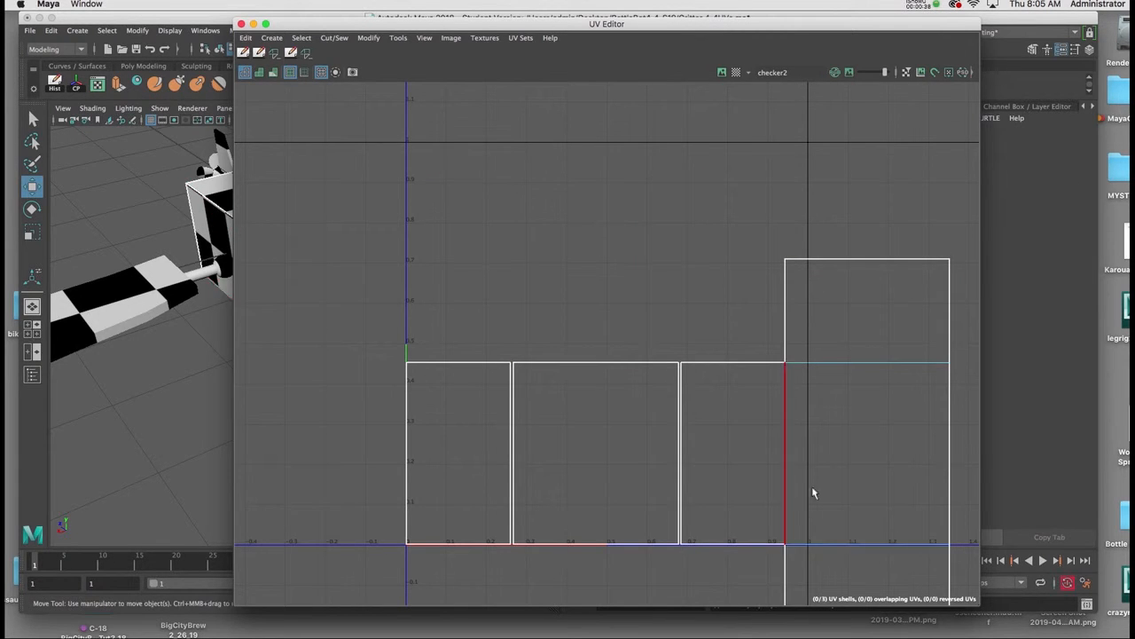
Move and Sew the two remaining lower-row shells onto the body's layout to complete one cross-shaped UV shell.
left_click_drag(708, 30, 647, 24)
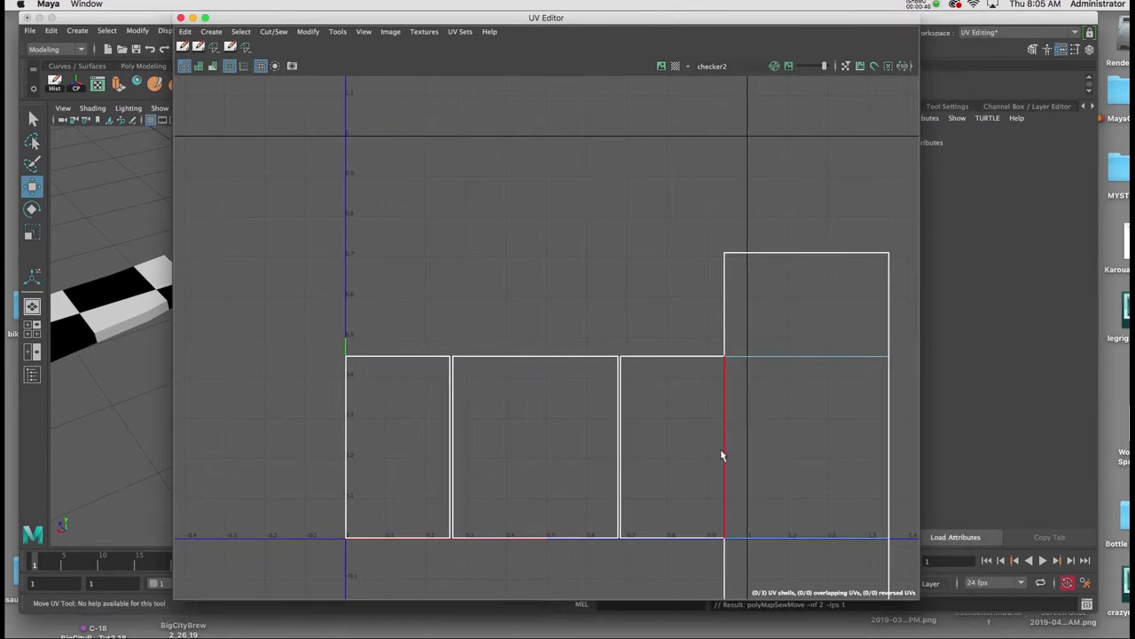
right_click_drag(693, 447, 600, 361, "alt")
middle_click_drag(649, 399, 467, 266, "alt")
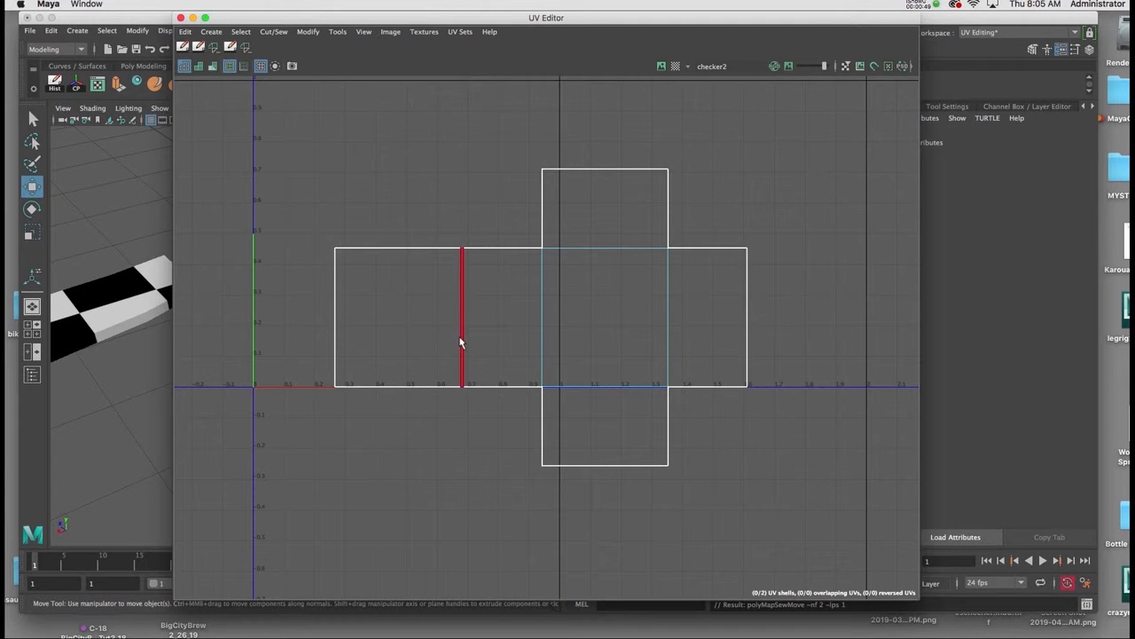
left_click(461, 342)
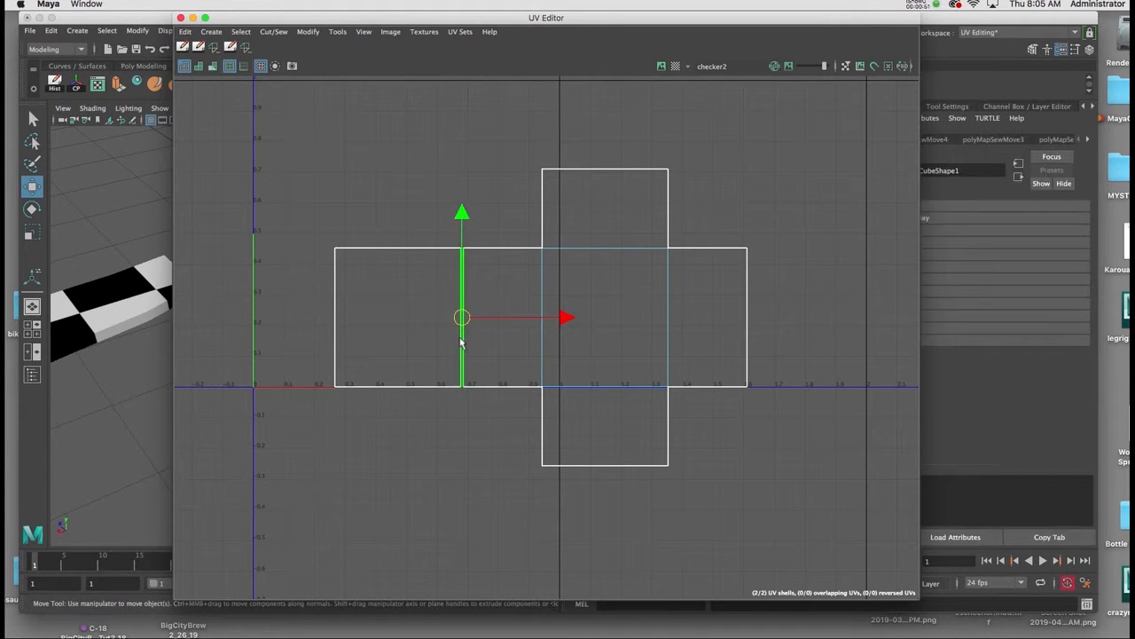
key("g")
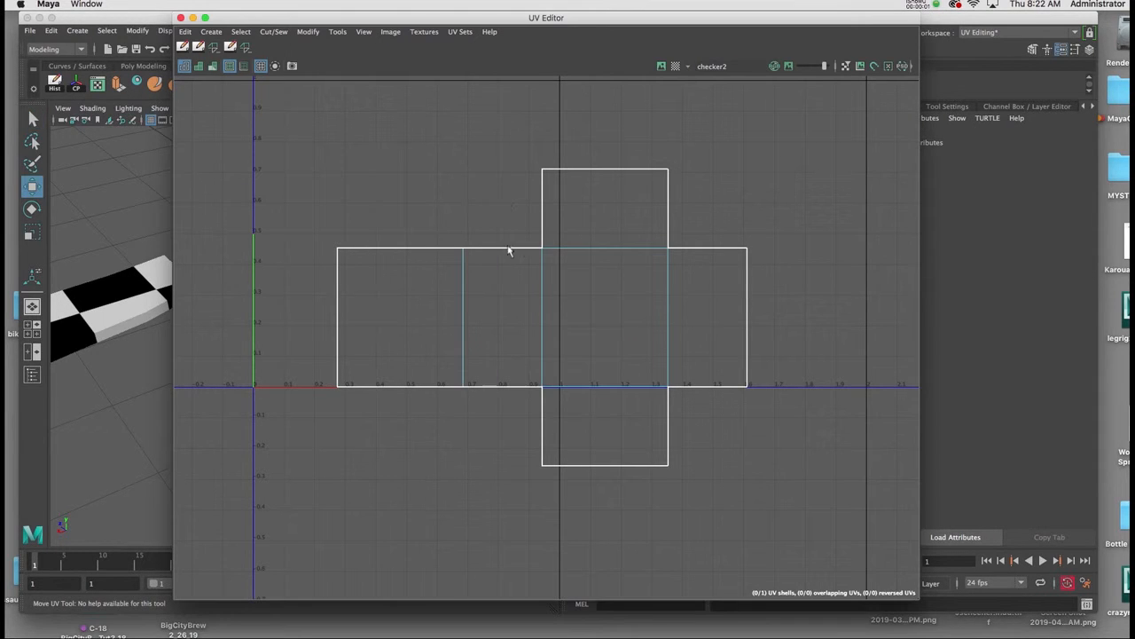
Move the body's whole UV shell outside the 0 to 1 texture square and show the checker image.
scroll(577, 354, "down", 6)
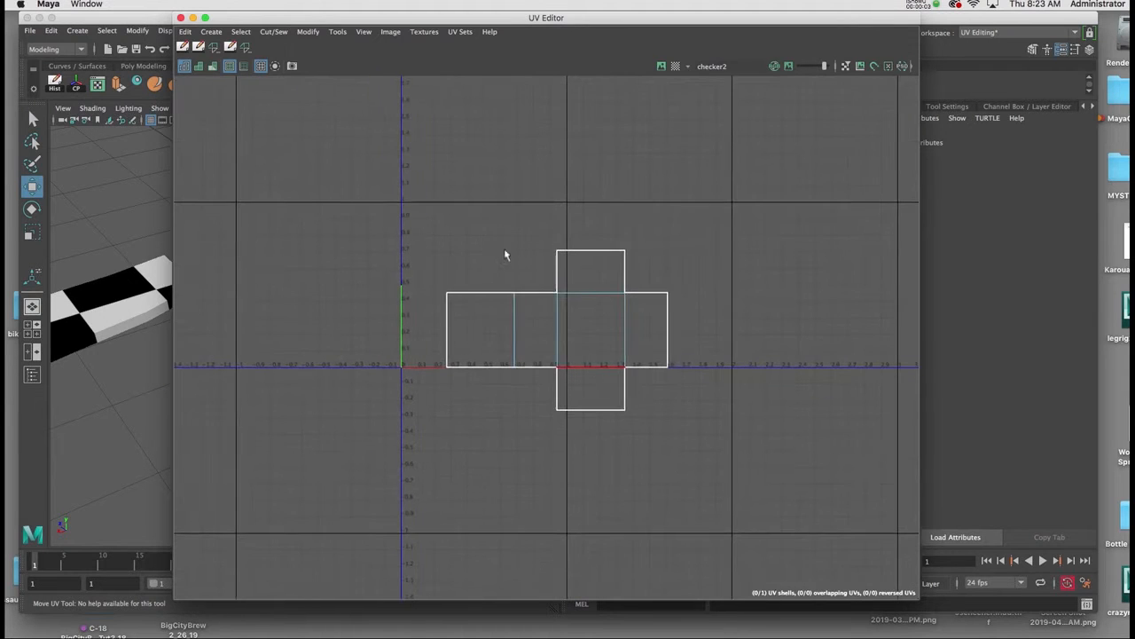
right_click(598, 327)
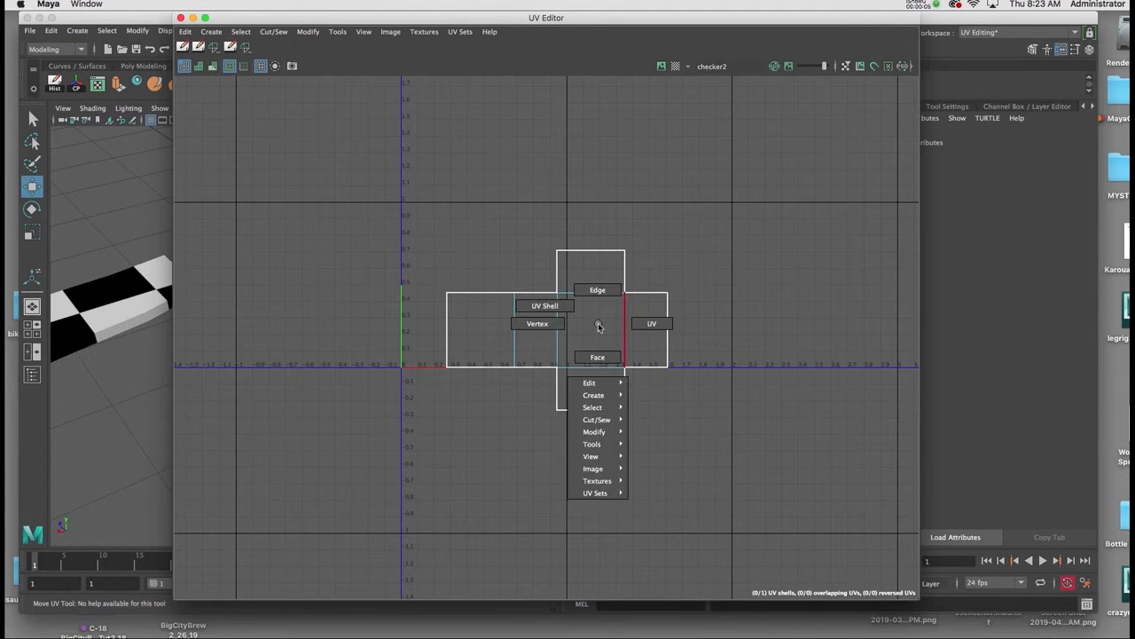
left_click(544, 306)
left_click(564, 328)
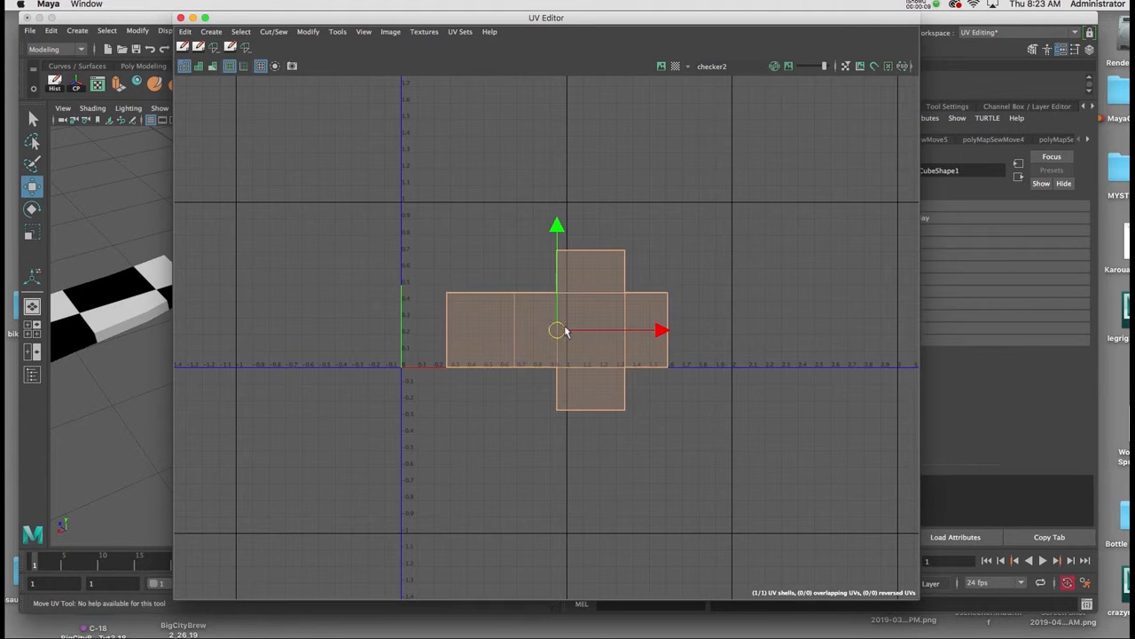
left_click_drag(564, 331, 719, 269)
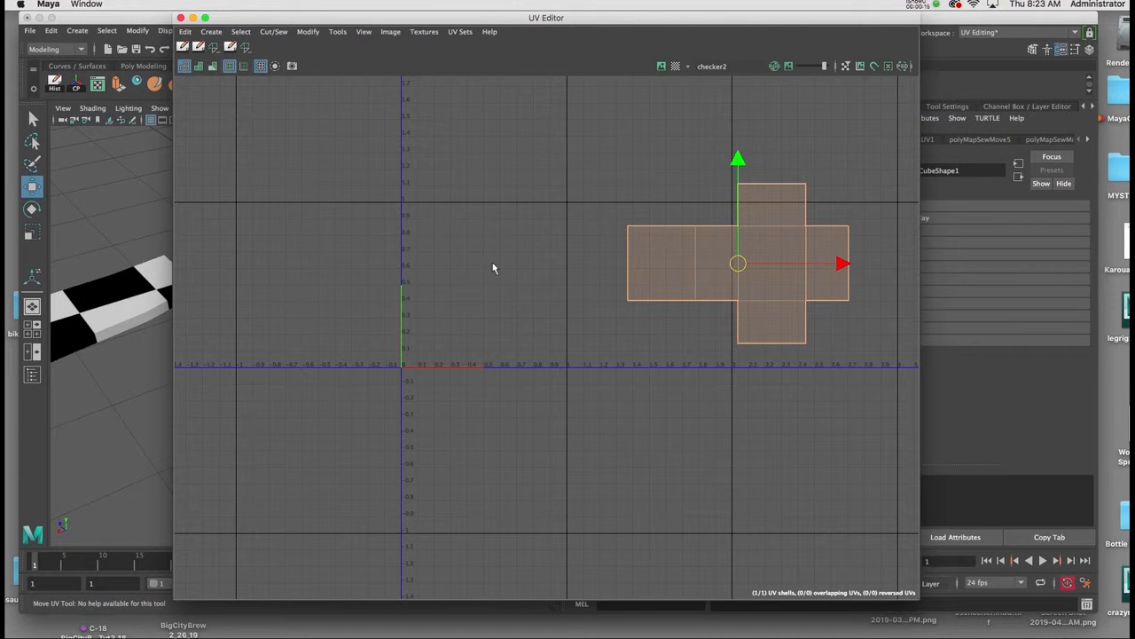
left_click(661, 66)
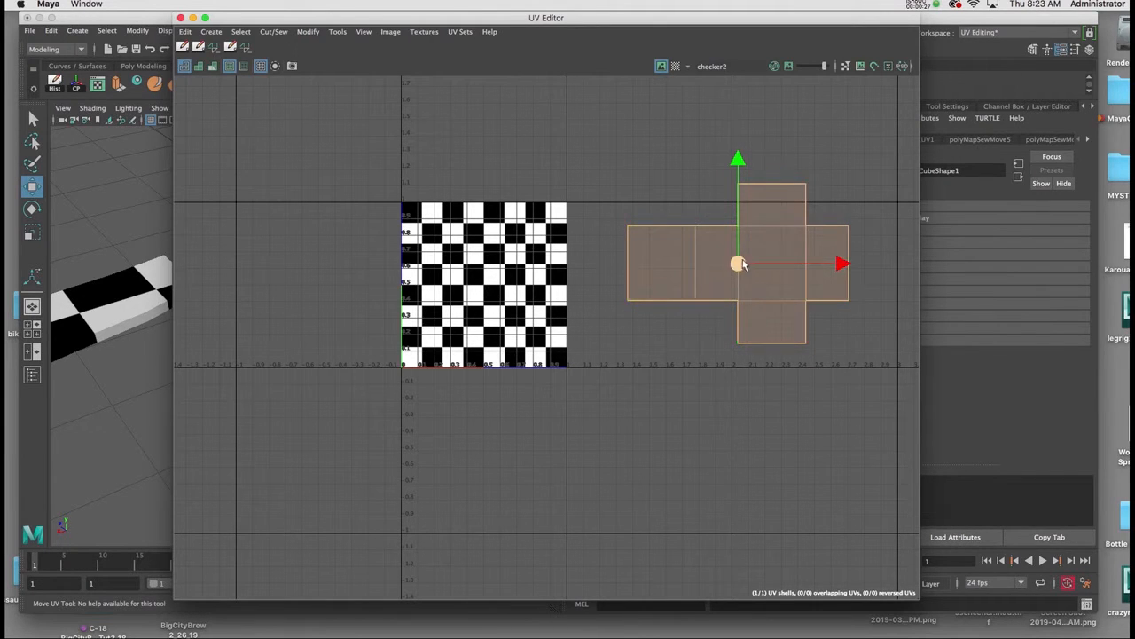
left_click_drag(740, 266, 781, 179)
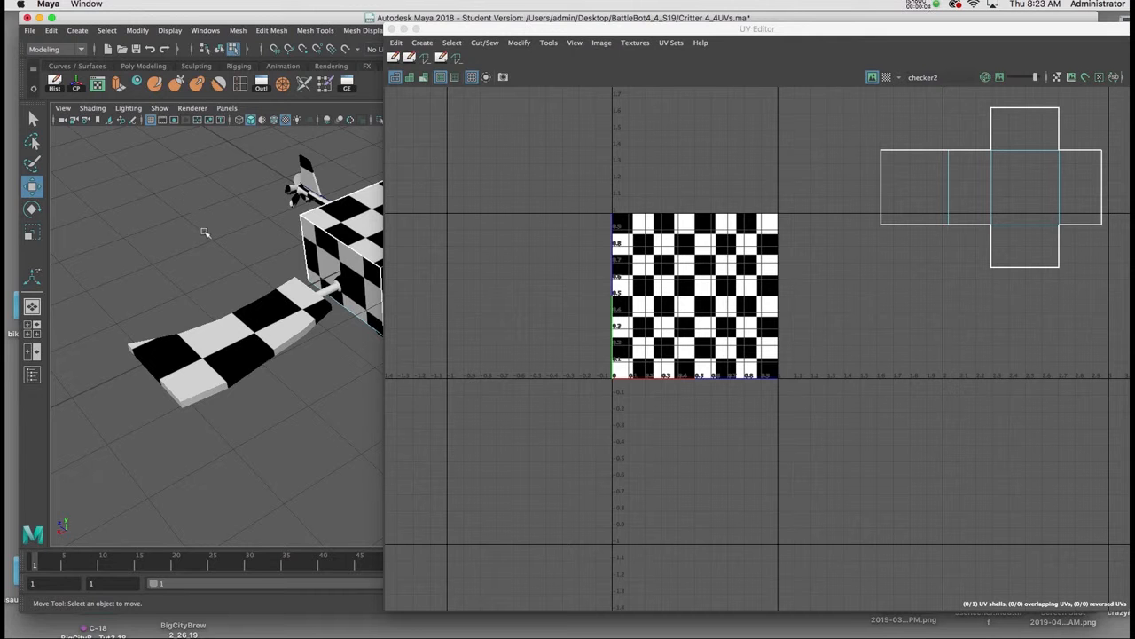
Move the UV Editor clear of the model and select the critter's flat flipper-shaped arm in object mode.
left_click_drag(229, 258, 232, 271, "alt")
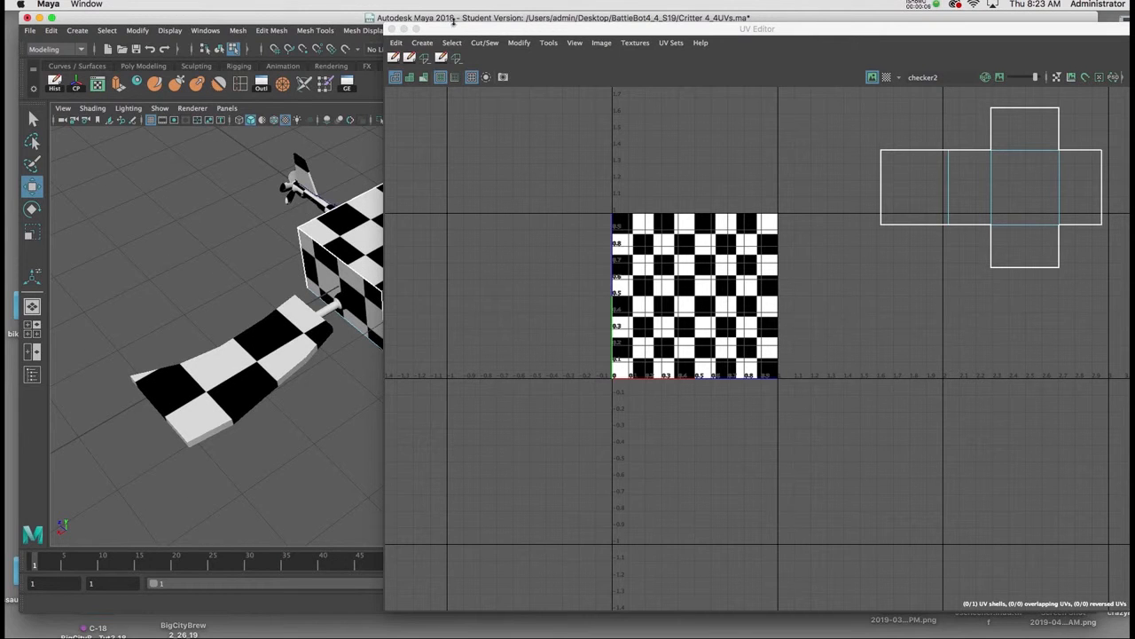
left_click_drag(455, 32, 538, 46)
left_click(260, 357)
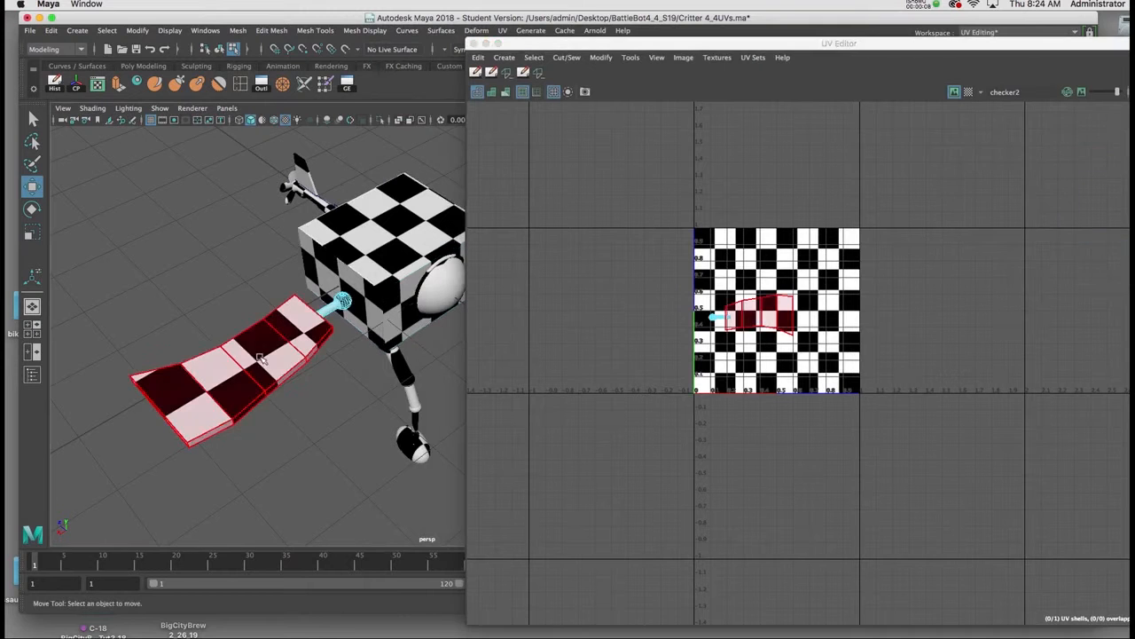
right_click_drag(260, 358, 306, 297)
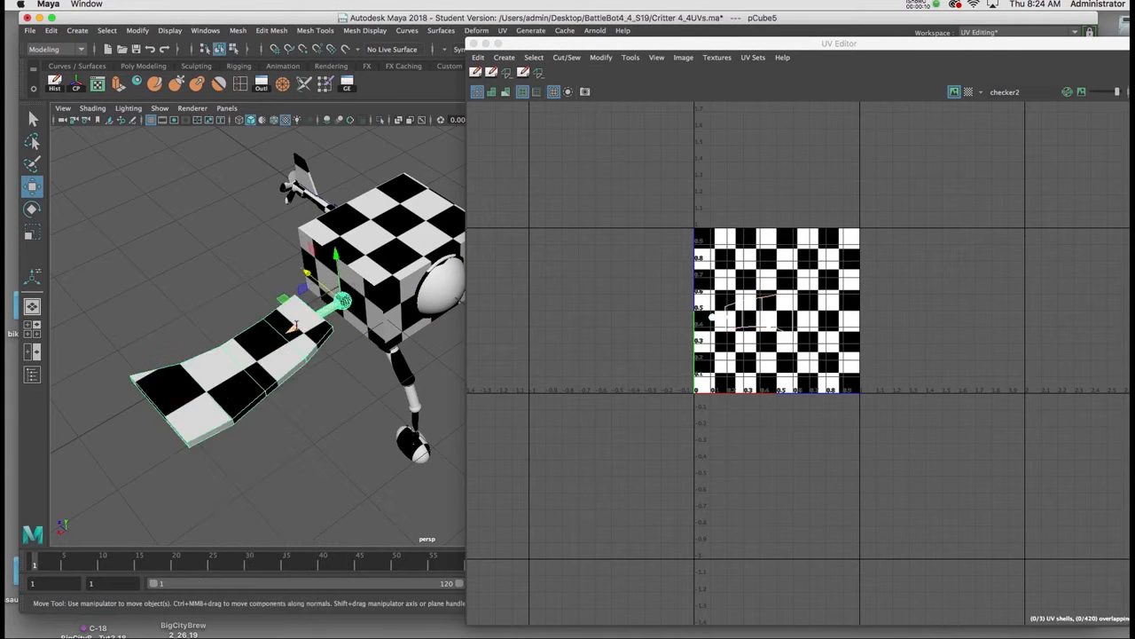
left_click_drag(280, 328, 250, 312, "alt")
right_click_drag(250, 313, 261, 346, "alt")
left_click_drag(259, 347, 312, 321, "alt")
left_click_drag(115, 262, 300, 227, "alt")
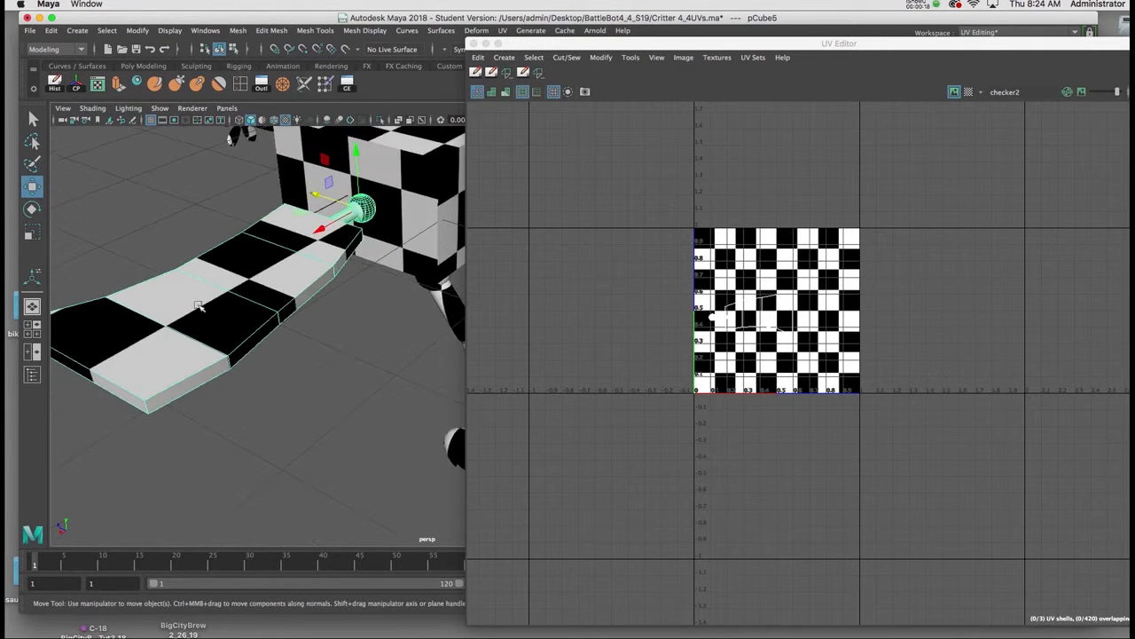
left_click_drag(255, 317, 307, 285, "alt")
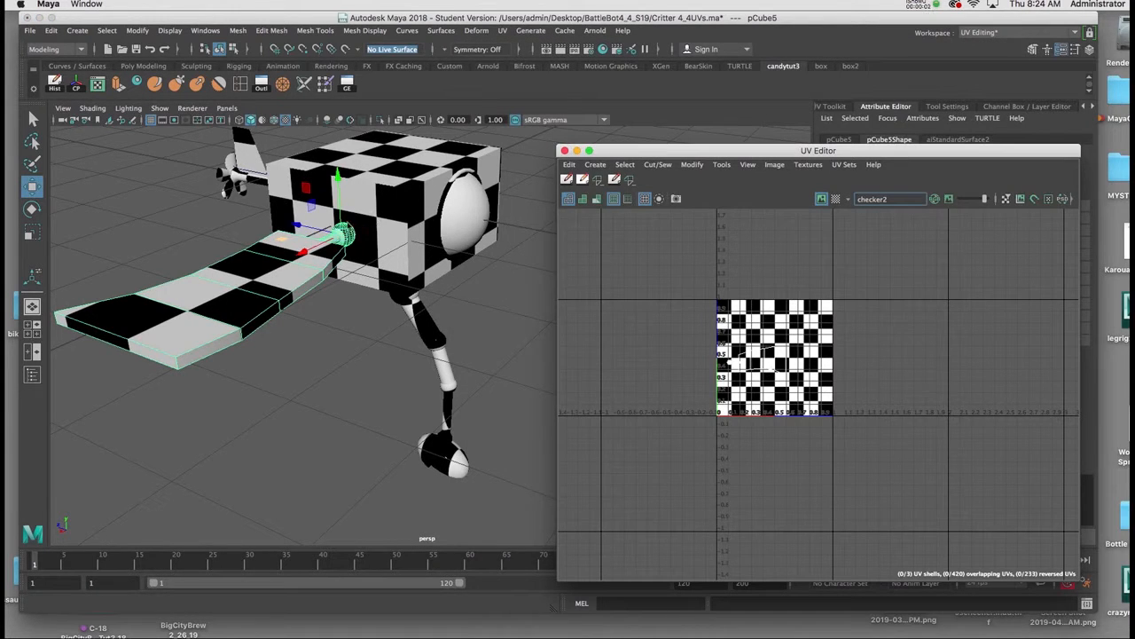
Reset the Planar Mapping options and project the arm's UVs from the Y axis, fitted to the bounding box, without keeping the image width/height ratio.
key("space")
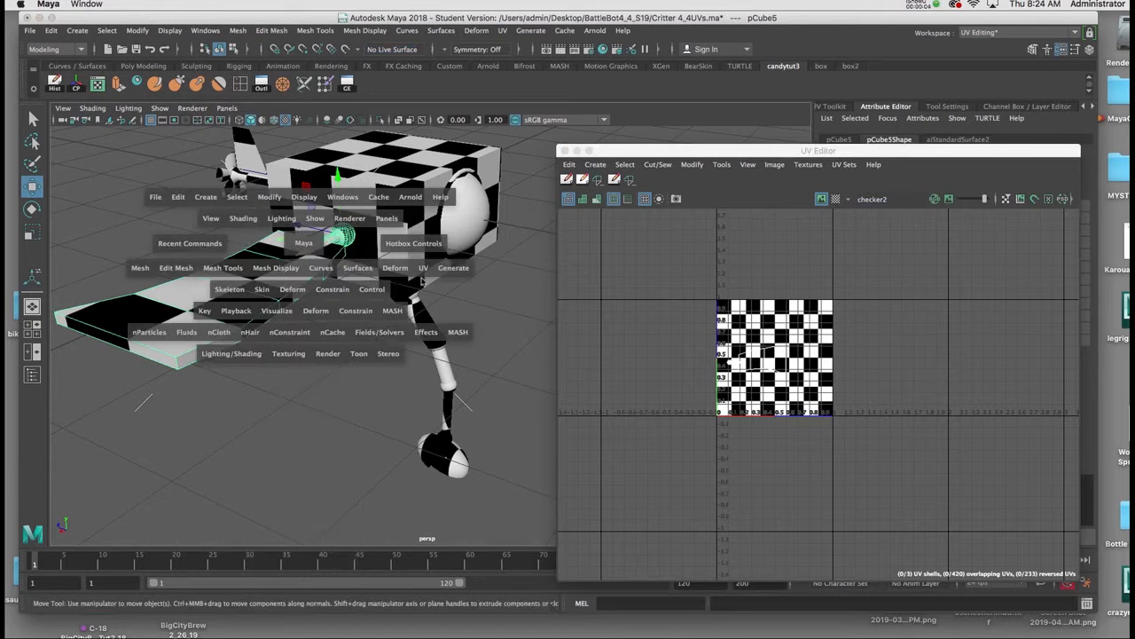
left_click(424, 269)
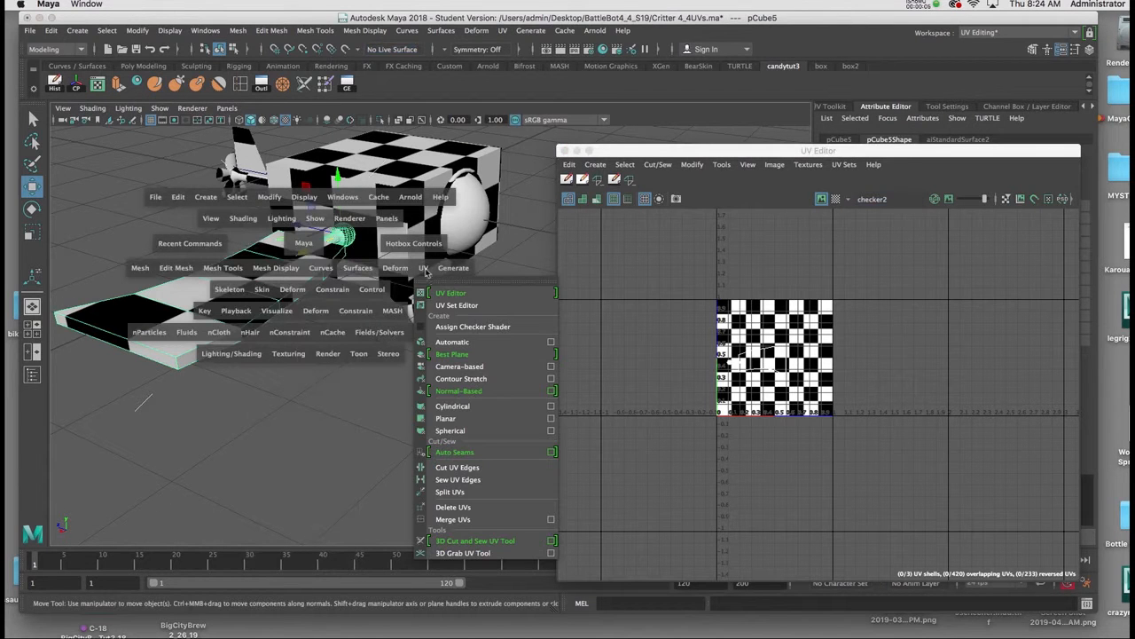
left_click(551, 420)
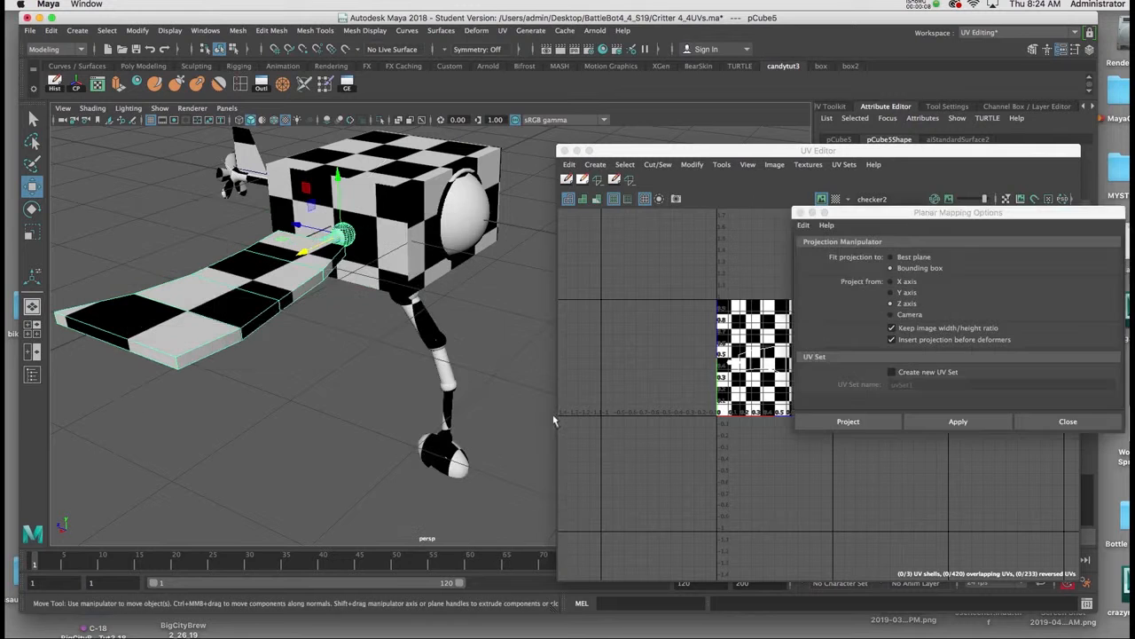
left_click_drag(886, 207, 621, 96)
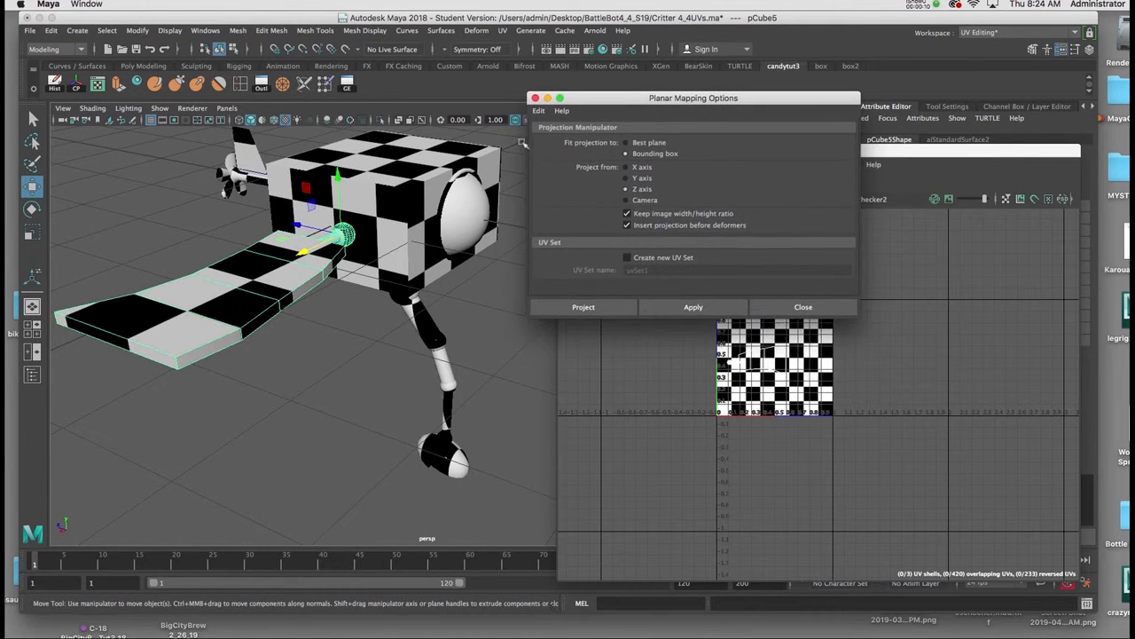
left_click(539, 112)
left_click(547, 134)
left_click(627, 180)
left_click(670, 307)
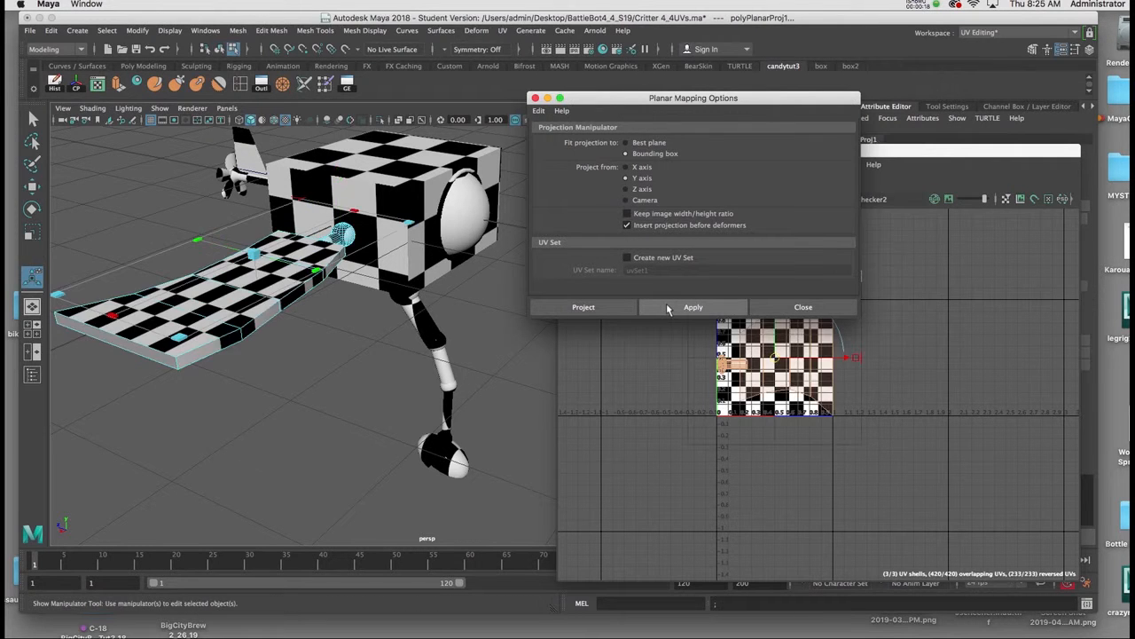
Inspect the checker pattern on the arm from above, and dismiss the Planar Mapping options and the UV Editor.
left_click_drag(361, 202, 364, 213, "alt")
right_click_drag(365, 213, 417, 164, "alt")
left_click_drag(391, 162, 495, 195, "alt")
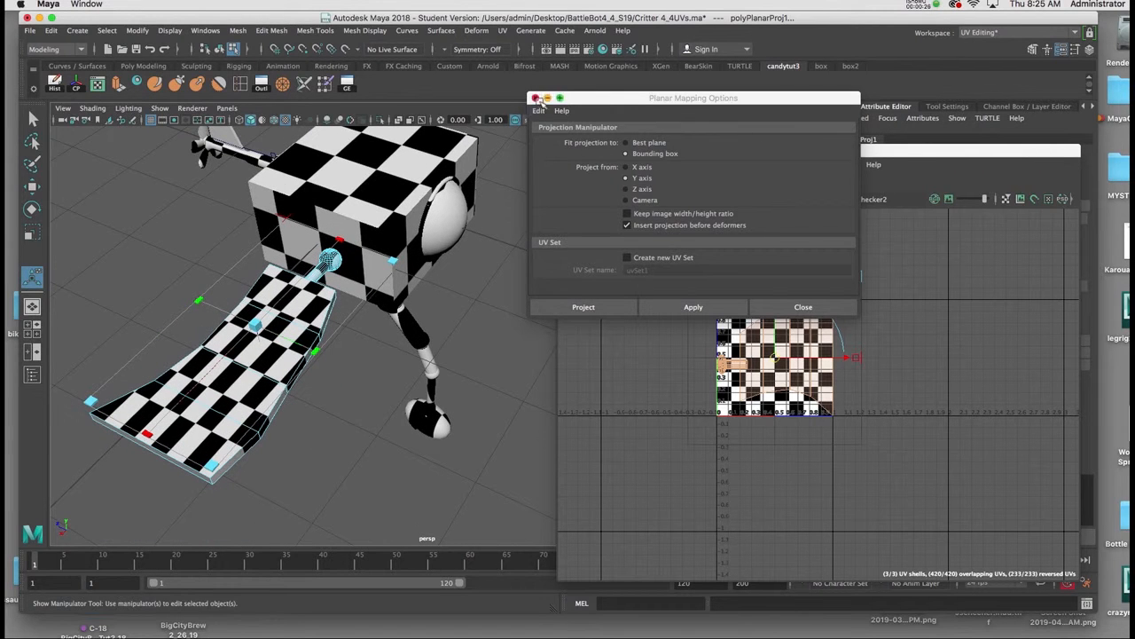
left_click(536, 98)
left_click(599, 151)
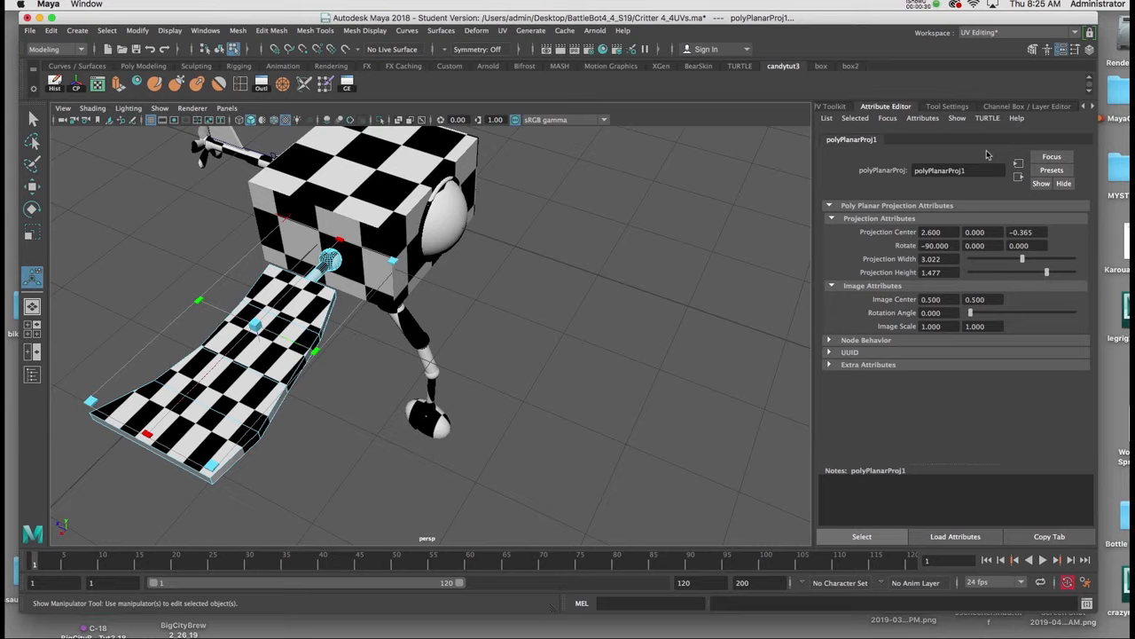
Set both the projection width and projection height of the arm's planar mapping to 3.
key("ctrl+a")
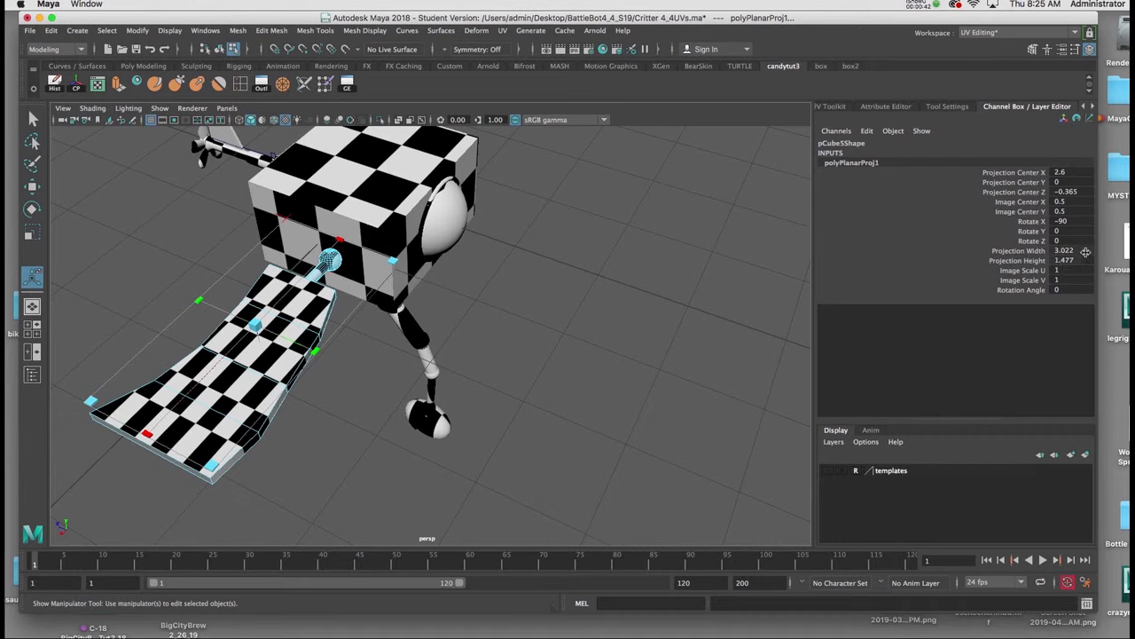
left_click_drag(1086, 249, 1089, 260)
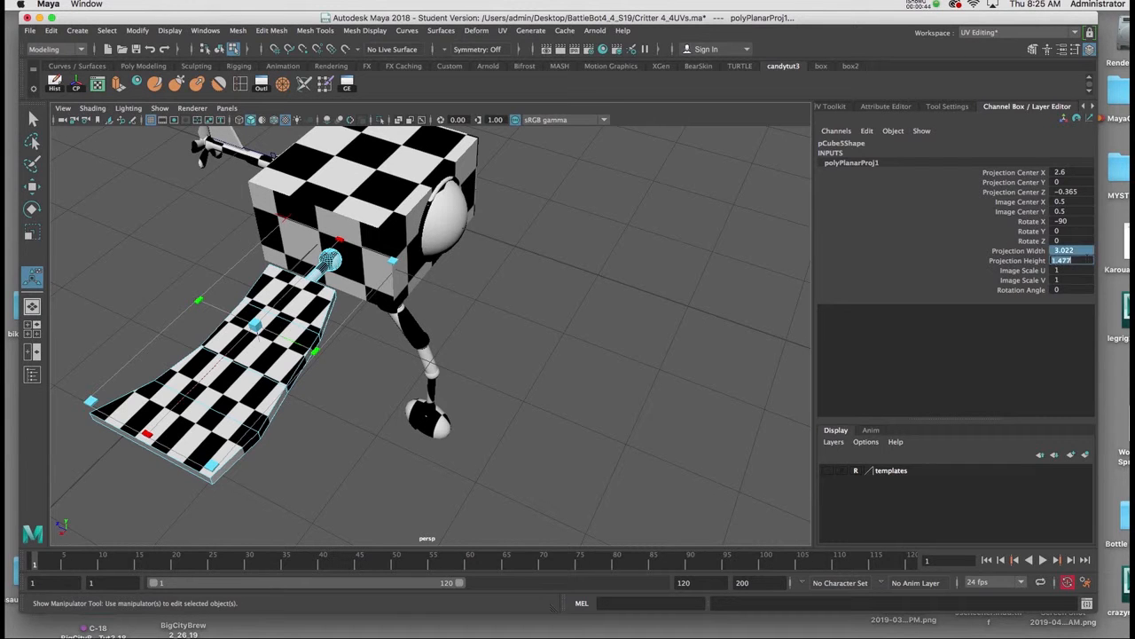
type("3")
key("Return")
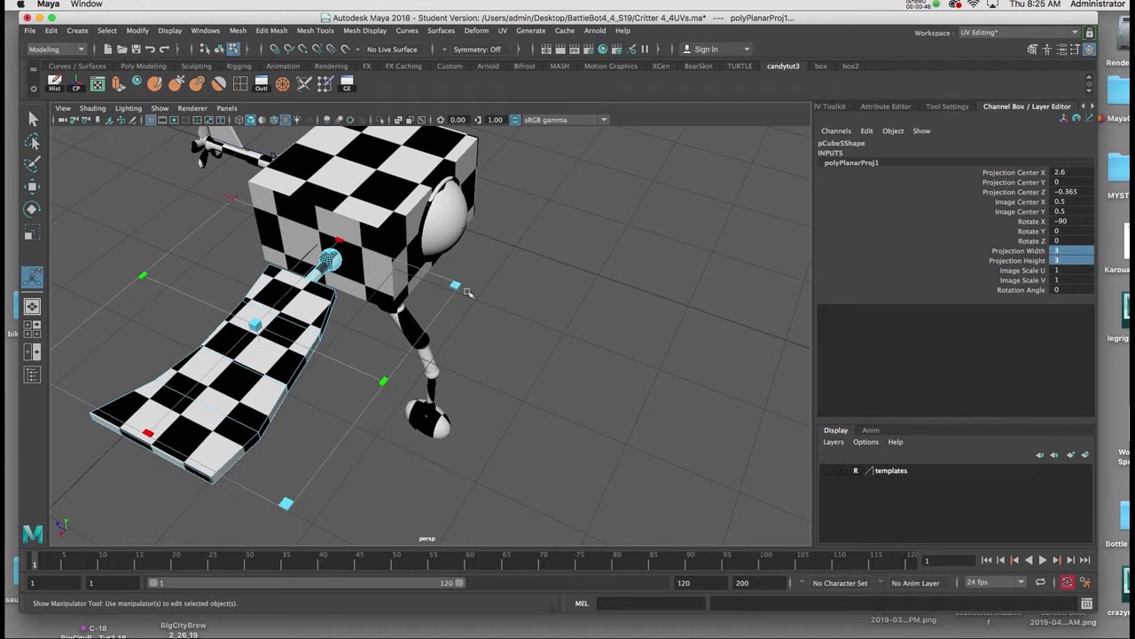
left_click_drag(412, 304, 449, 310, "alt")
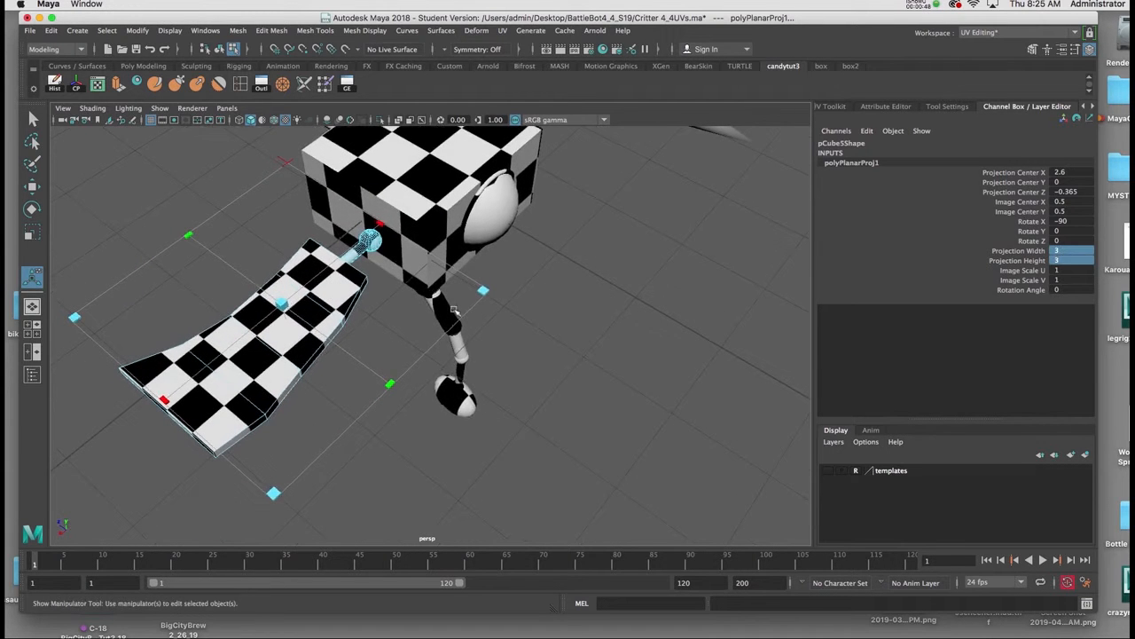
Reopen the UV Editor and move the arm's UV shells horizontally outside the 0 to 1 texture square, with the checker image hidden meanwhile.
left_click(98, 84)
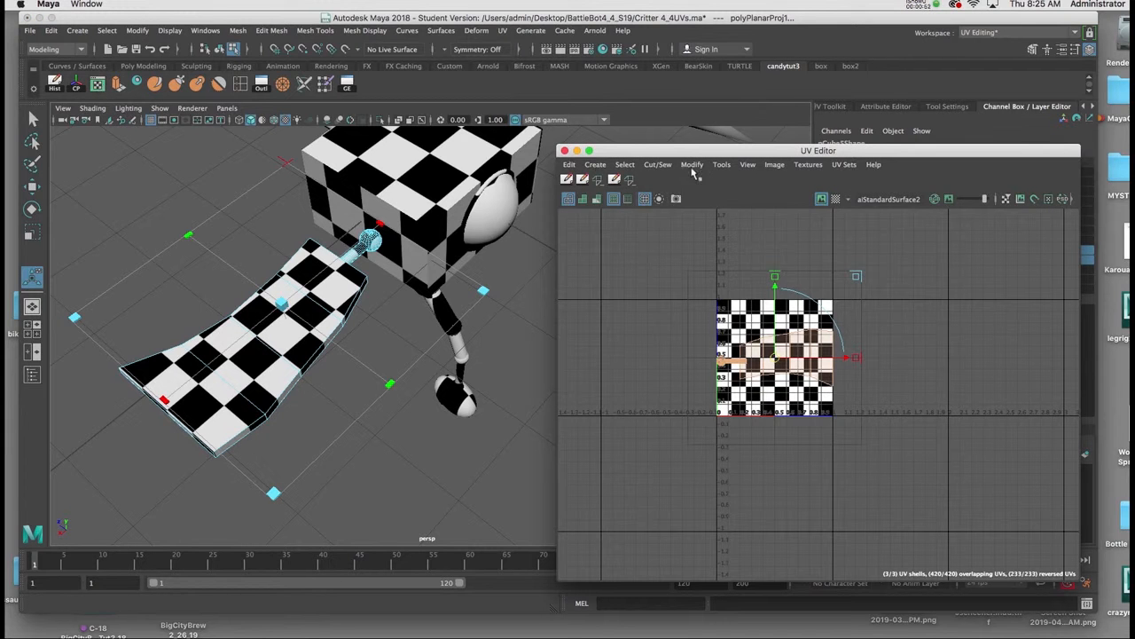
left_click_drag(691, 156, 458, 163)
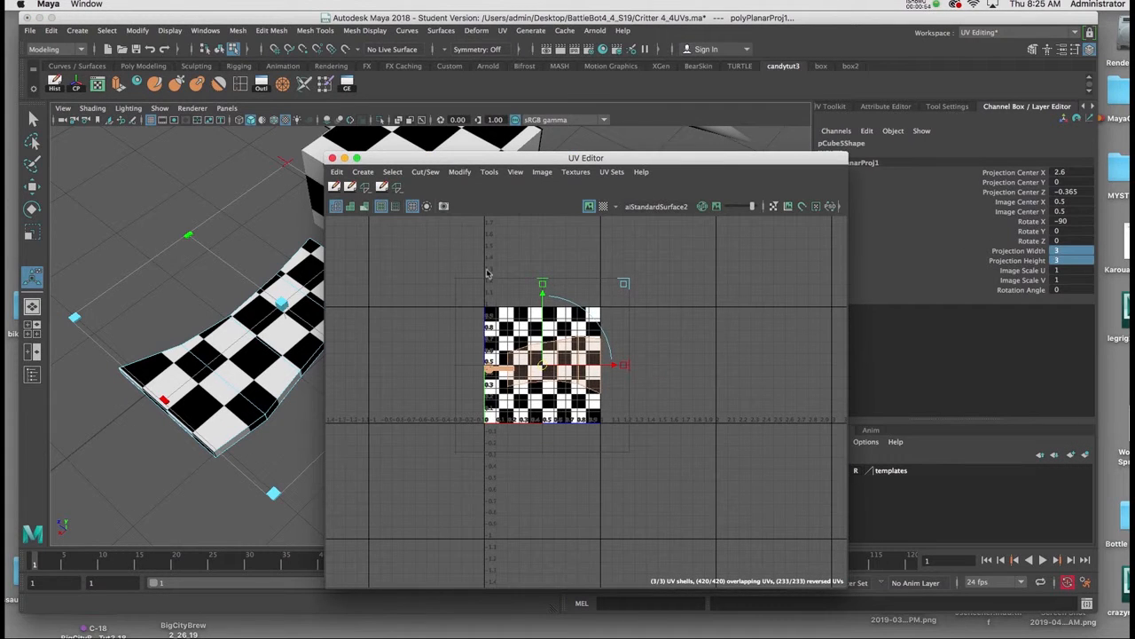
key("f")
scroll(581, 404, "down", 4)
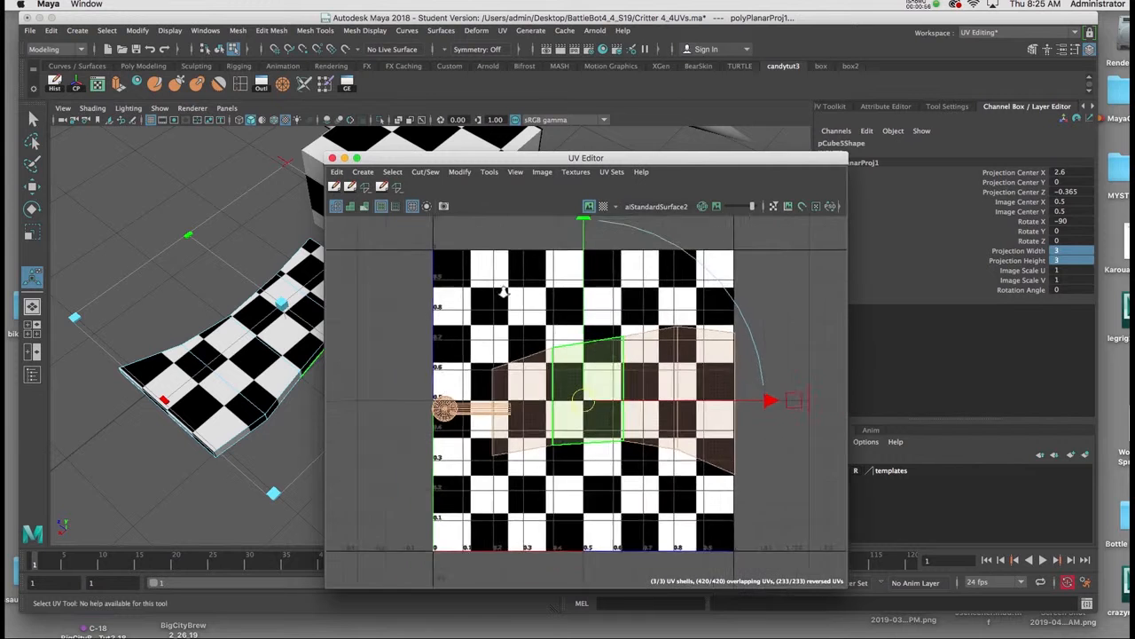
left_click(591, 208)
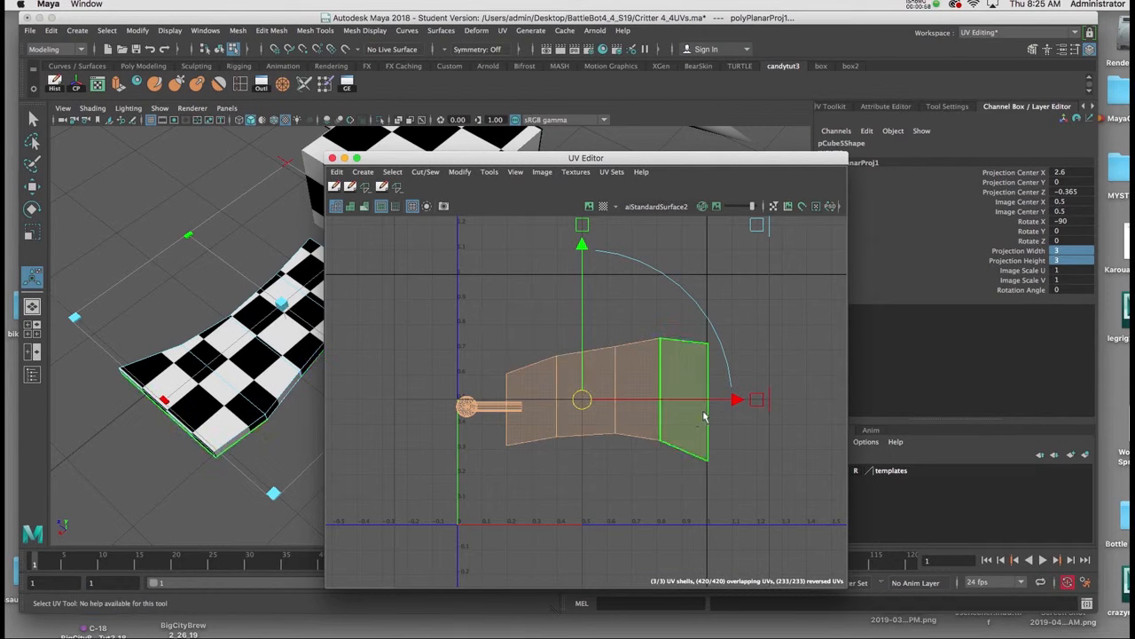
left_click_drag(735, 399, 405, 405)
left_click(589, 207)
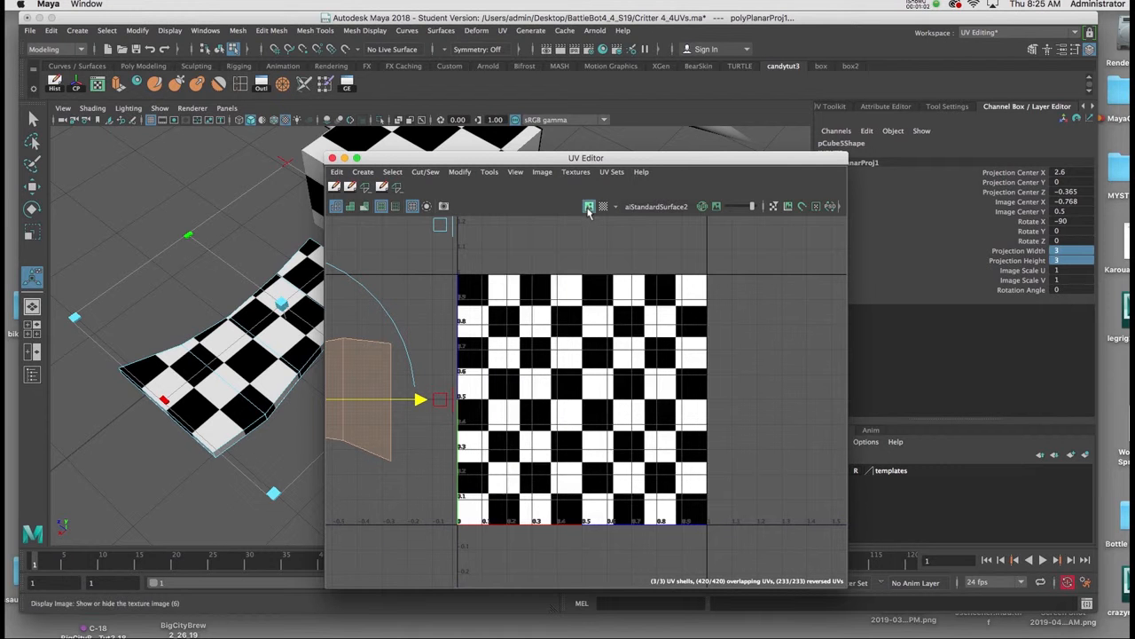
Move the UV Editor clear of the model and save the scene as a student version file.
left_click_drag(453, 158, 675, 122)
key("super+s")
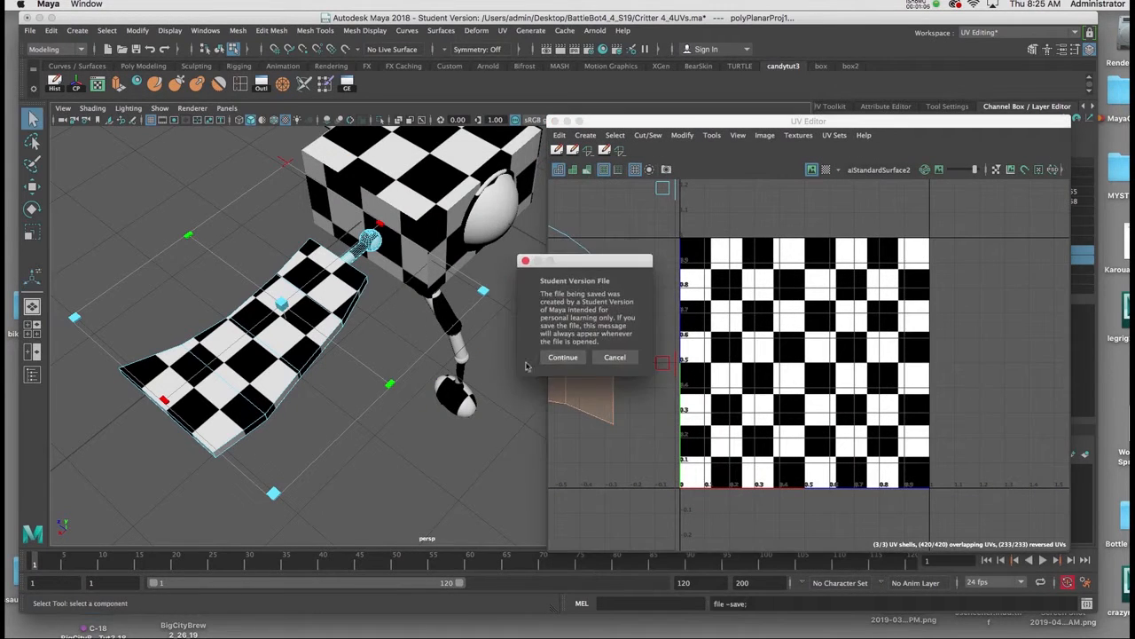
key("Return")
Select the critter's leg in object mode and view it from the side to judge the projection axis.
left_click_drag(381, 352, 386, 304, "alt")
left_click(409, 281)
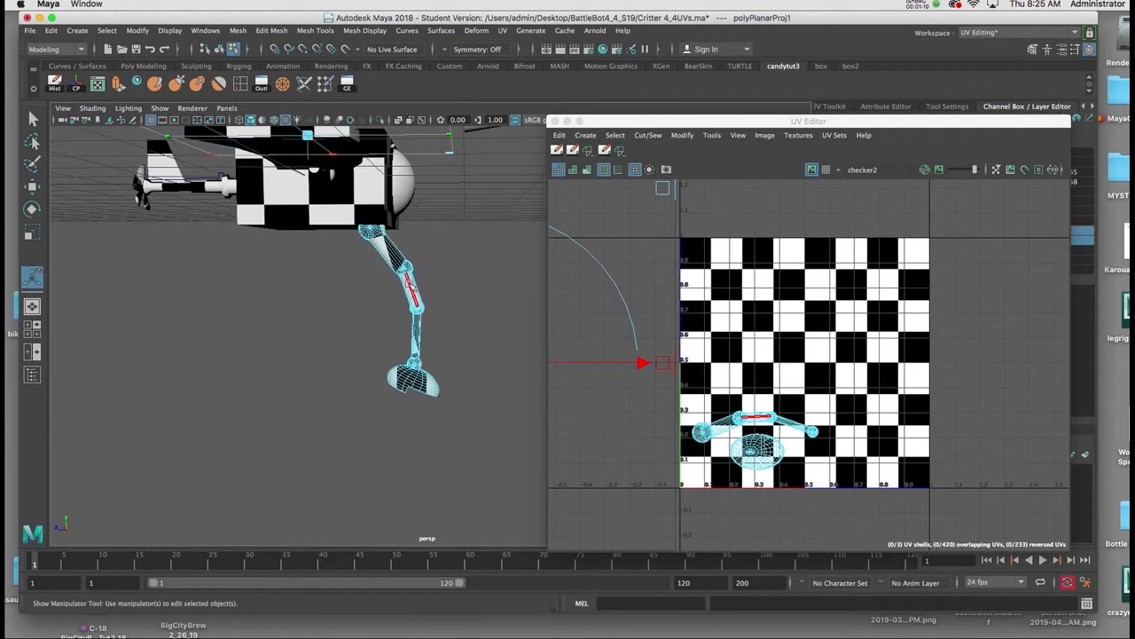
middle_click_drag(356, 291, 313, 308, "alt")
right_click(364, 283)
left_click(423, 265)
left_click_drag(308, 289, 293, 320, "alt")
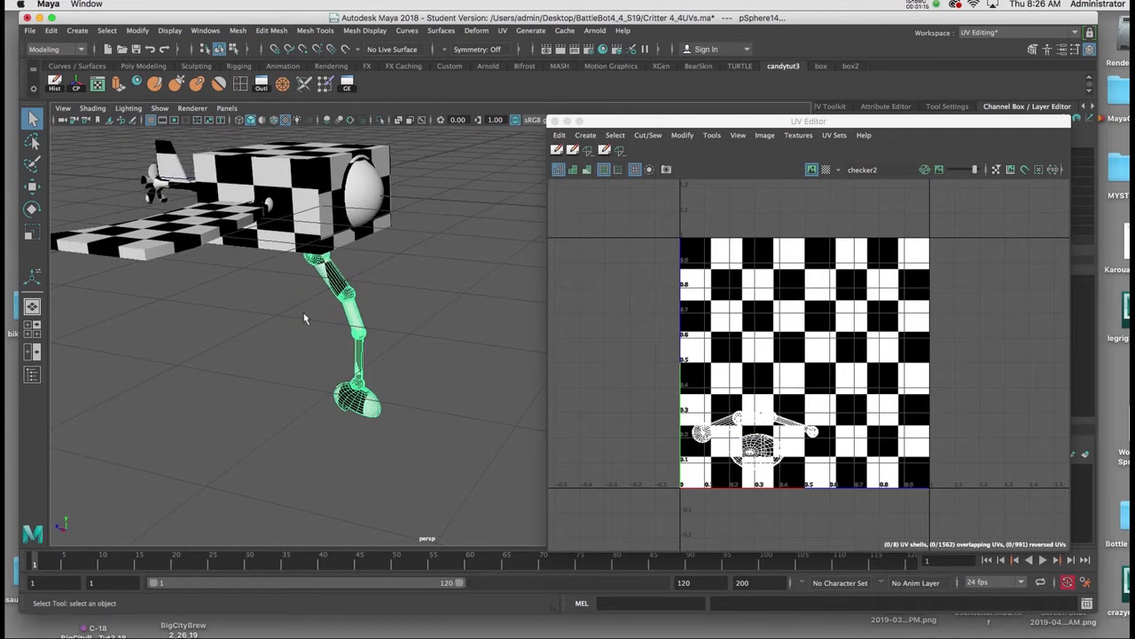
key("w")
right_click_drag(305, 316, 326, 360, "alt")
left_click(290, 317)
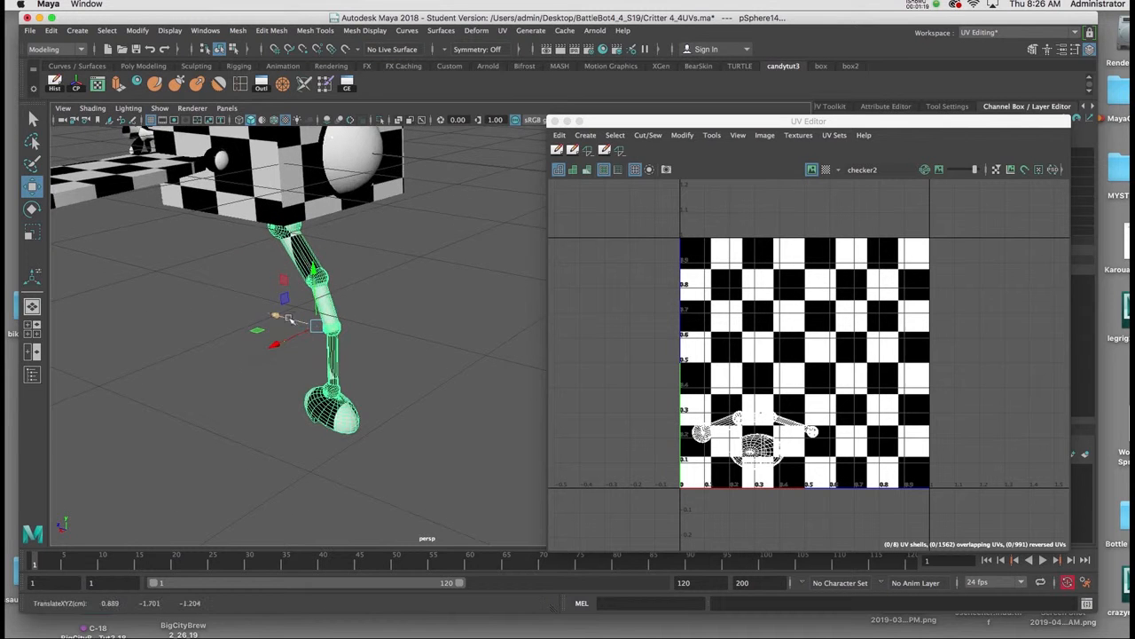
left_click_drag(358, 334, 312, 284, "alt")
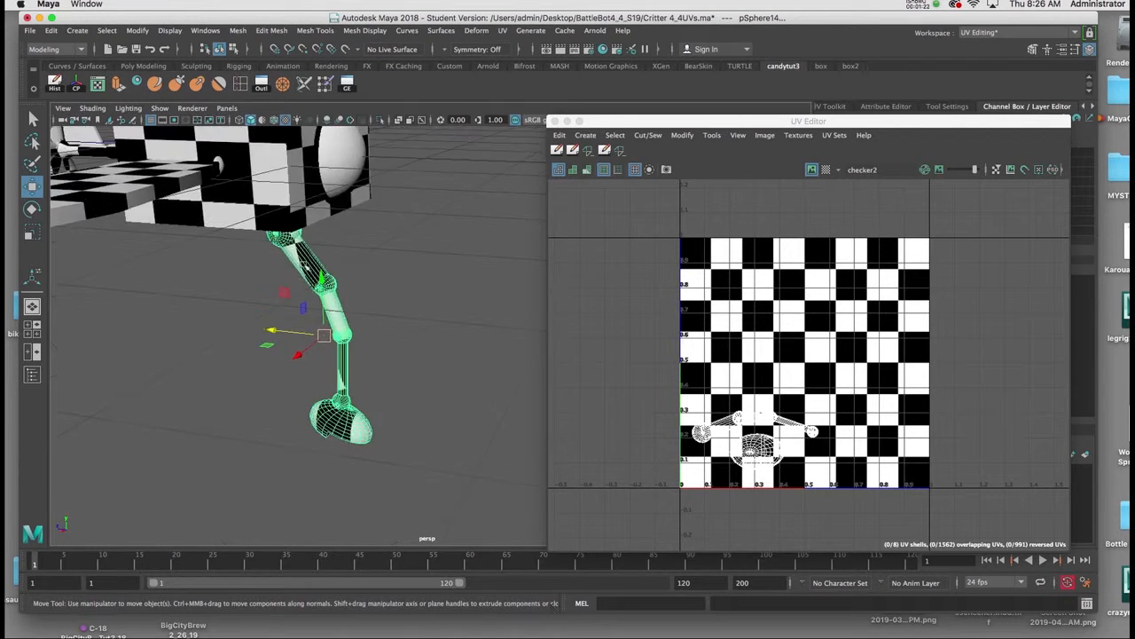
mouse_move(342, 394)
left_mouse_down("alt")
mouse_move(306, 390)
mouse_move(362, 383)
left_mouse_up("alt")
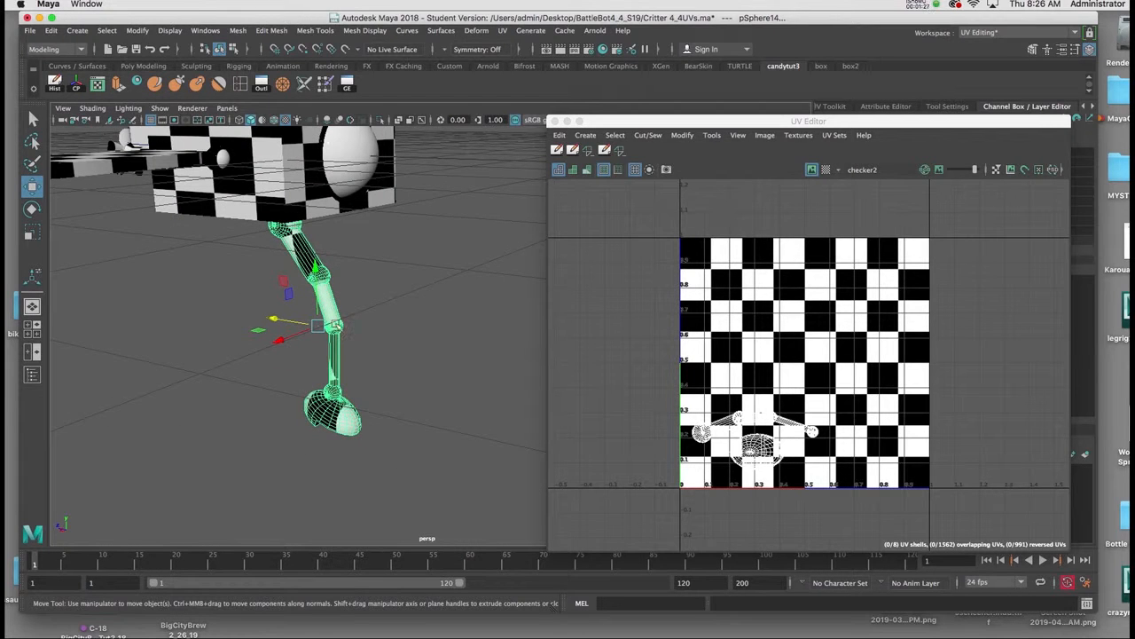
Apply planar mapping to the leg from the X axis, fitted to the bounding box.
key("space")
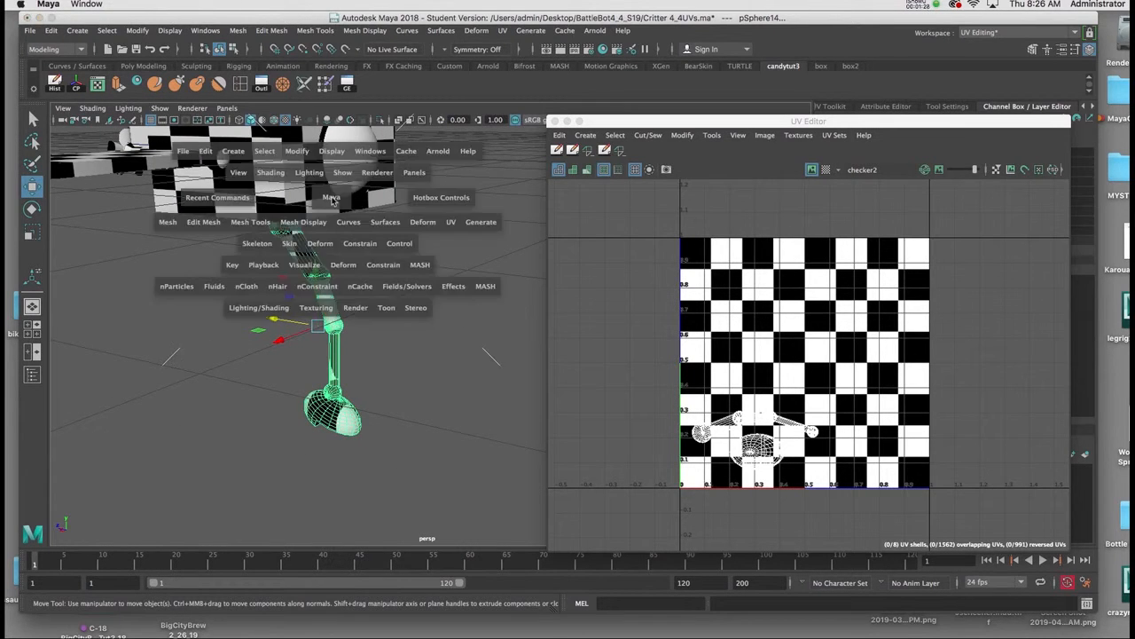
left_click(449, 223)
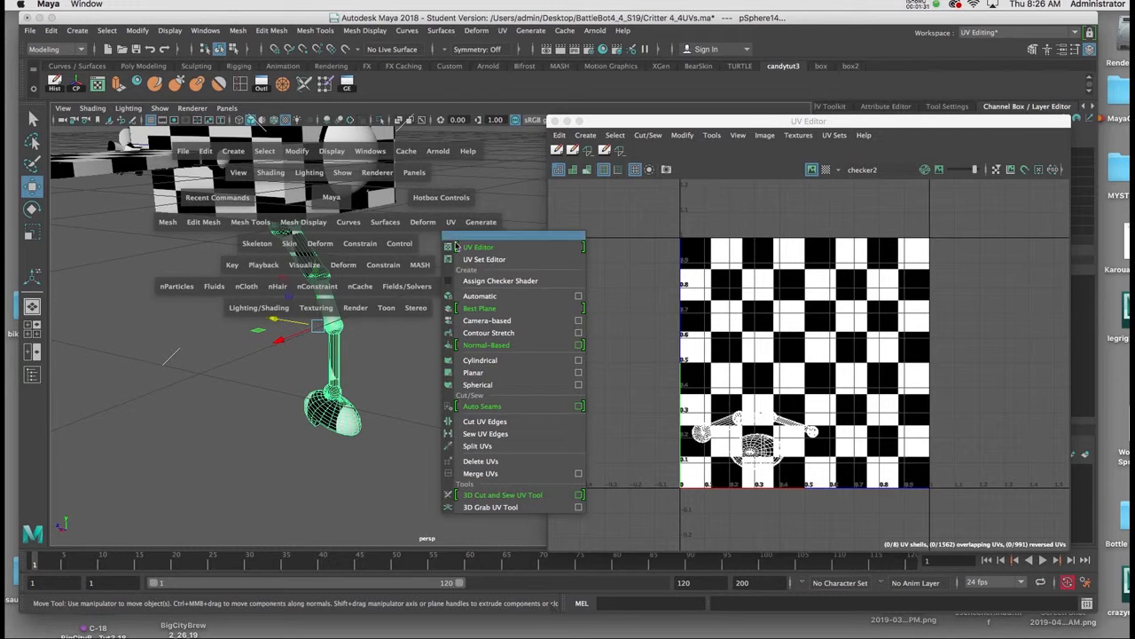
left_click(578, 373)
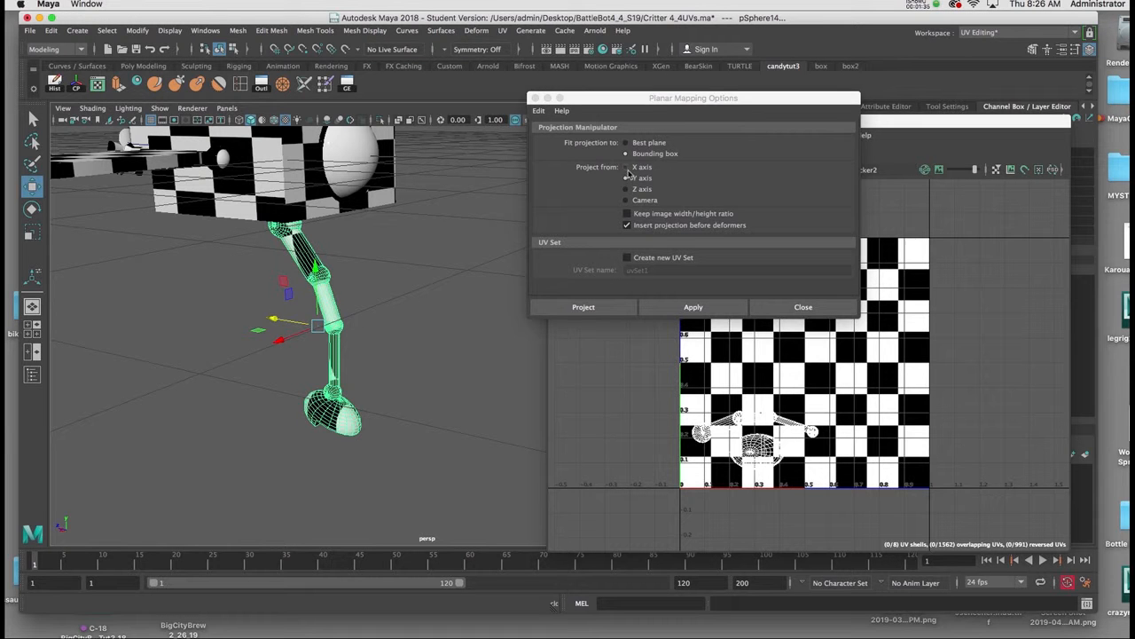
left_click(627, 168)
left_click(663, 308)
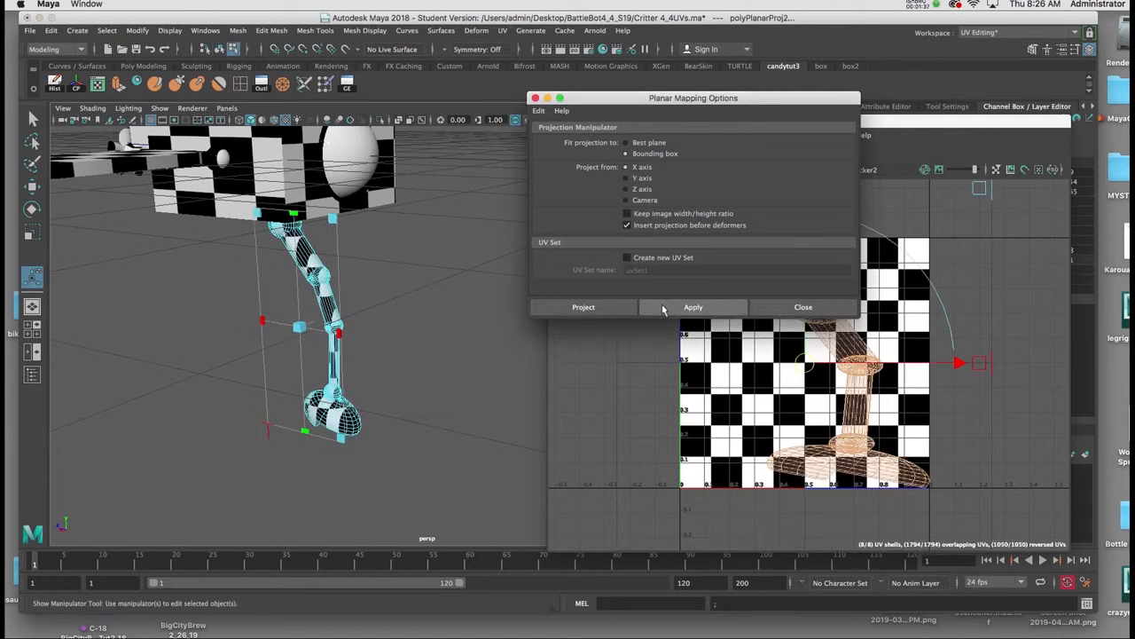
Move the UV Editor off the projection values and set the leg's projection width and height to 3.
left_click_drag(905, 121, 498, 183)
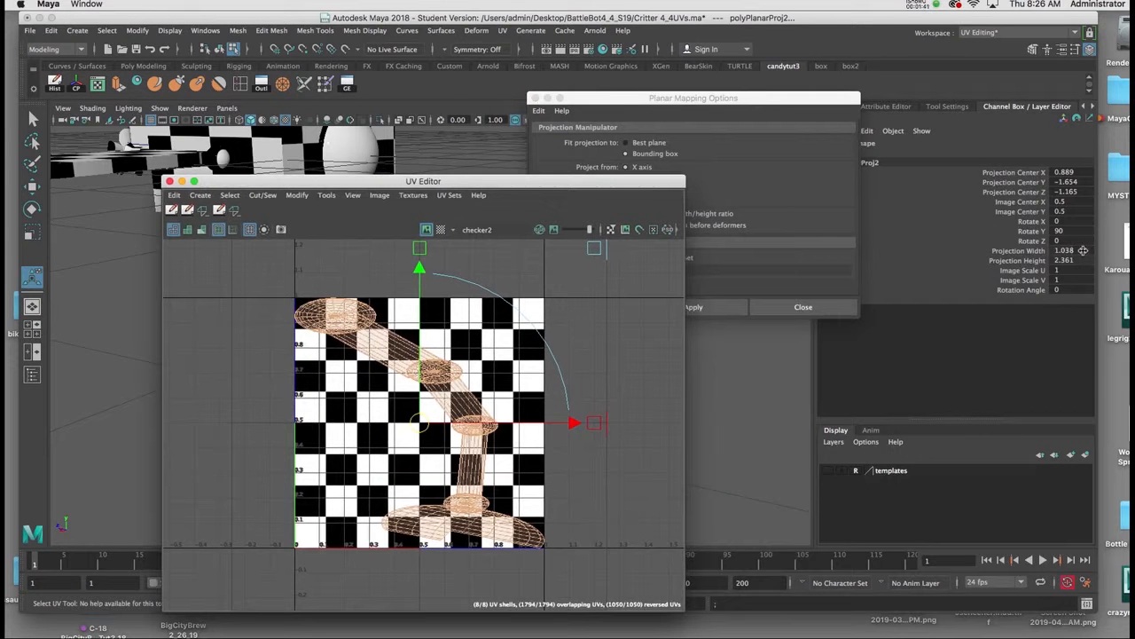
left_click_drag(1083, 250, 1085, 263)
type("3")
key("Return")
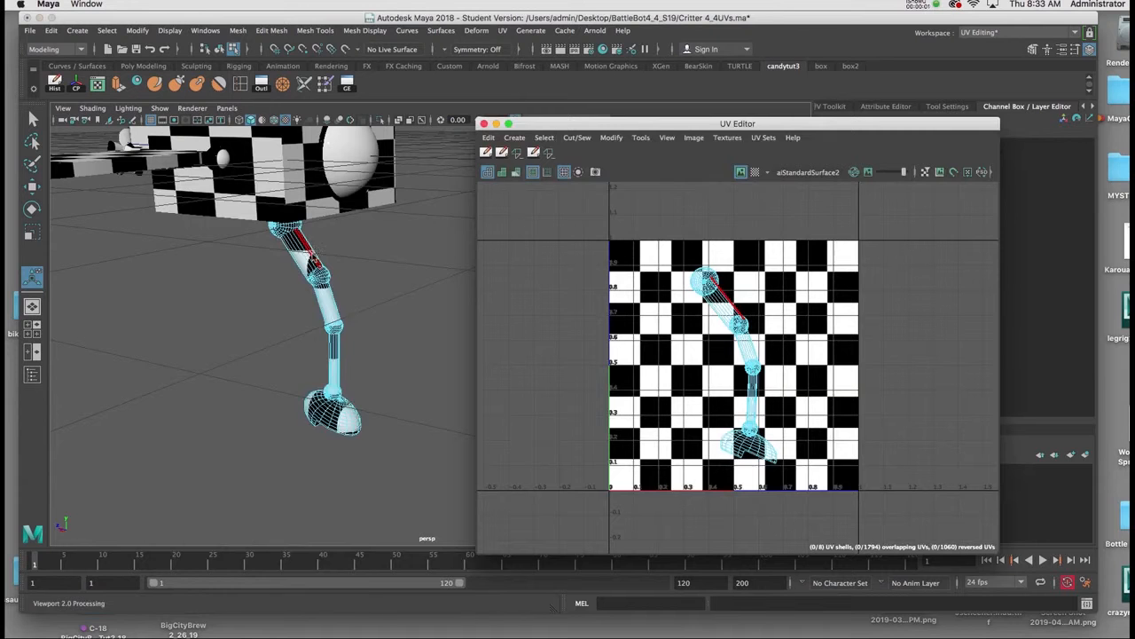
Return the leg to object mode and hide the checker image in the UV Editor.
right_click_drag(312, 253, 356, 280)
right_click(303, 253)
right_click_drag(304, 253, 346, 249)
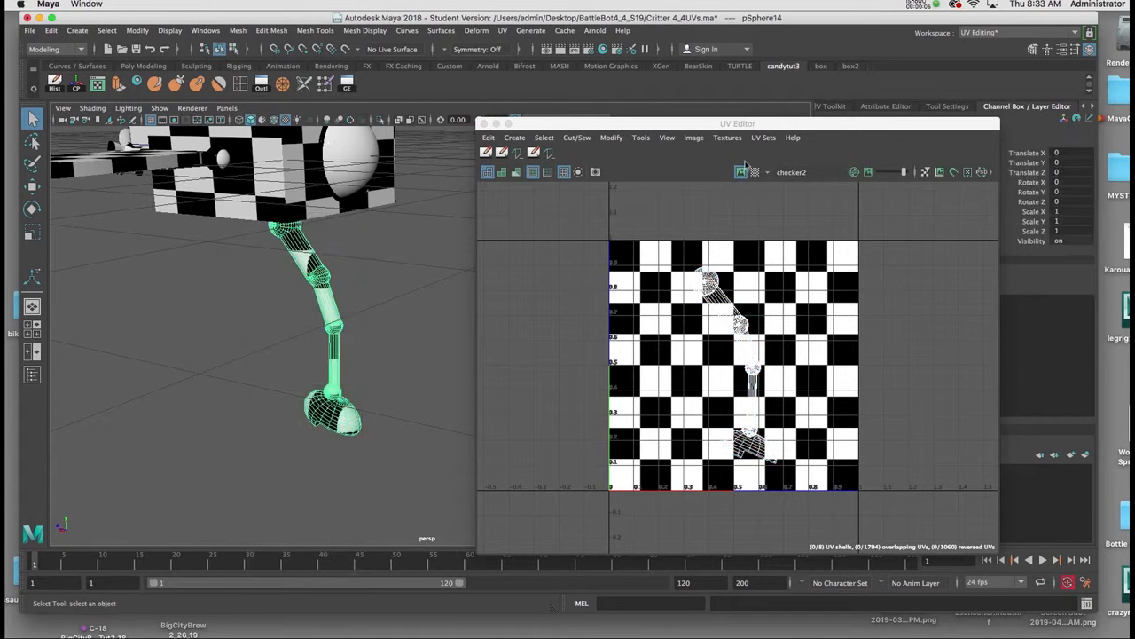
left_click(741, 172)
left_click_drag(790, 129, 732, 99)
Try to move all of the leg's UV faces horizontally out of the 0 to 1 texture square.
right_click_drag(674, 278, 621, 259)
left_click_drag(609, 278, 742, 470)
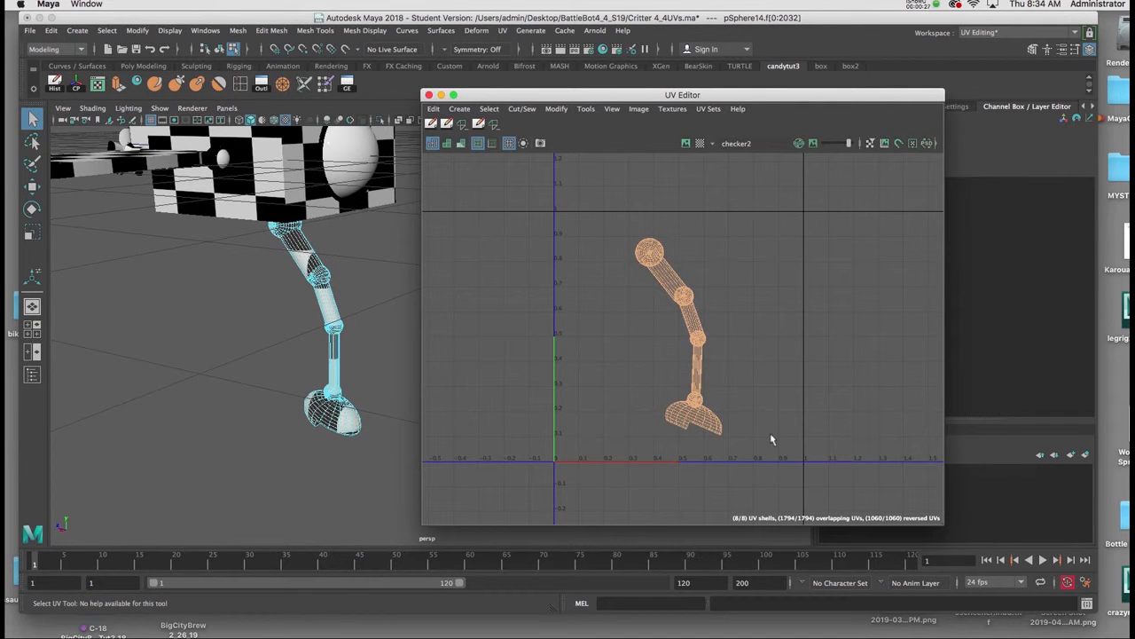
left_click(690, 328)
key("w")
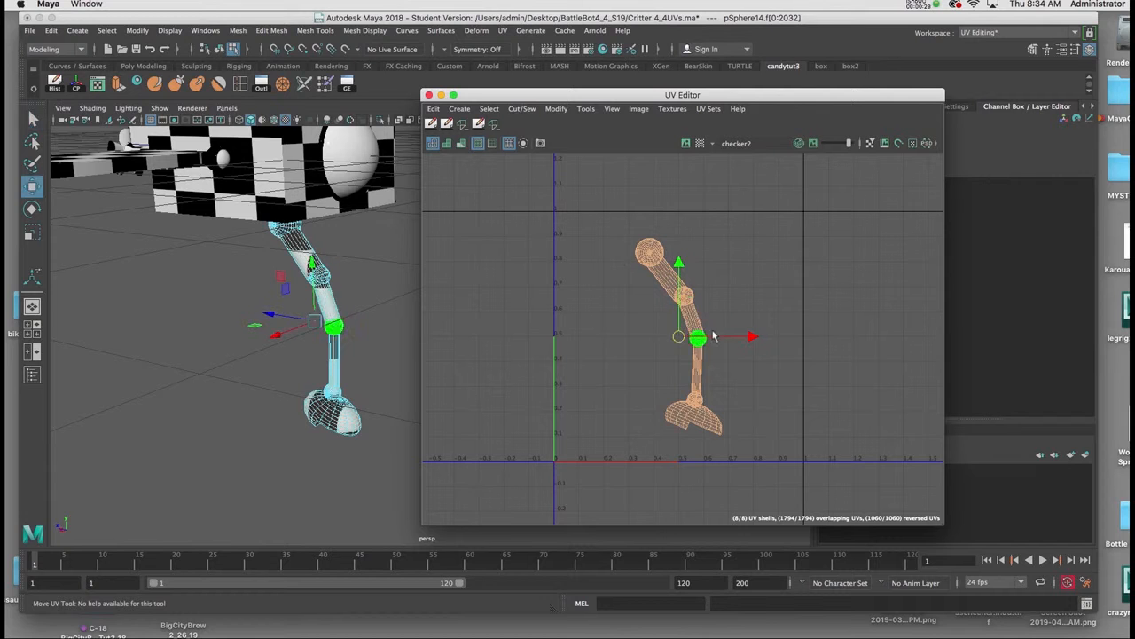
left_click_drag(750, 342, 532, 352)
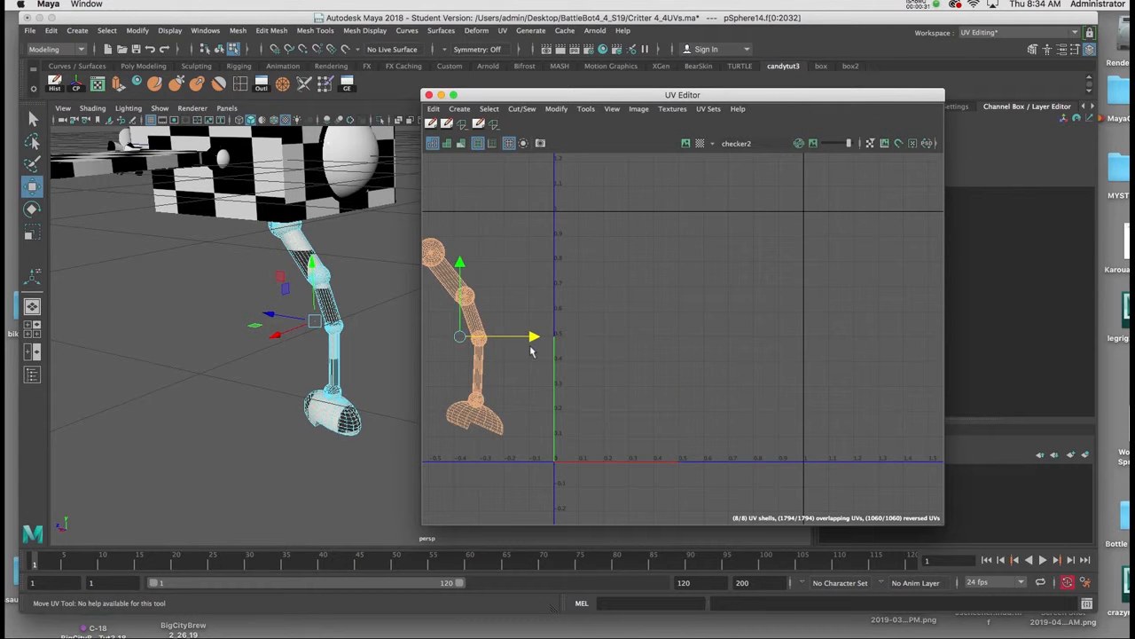
key("ctrl+z")
Move all of the leg's UV shells diagonally up and outside the 0 to 1 texture square.
left_click(592, 340)
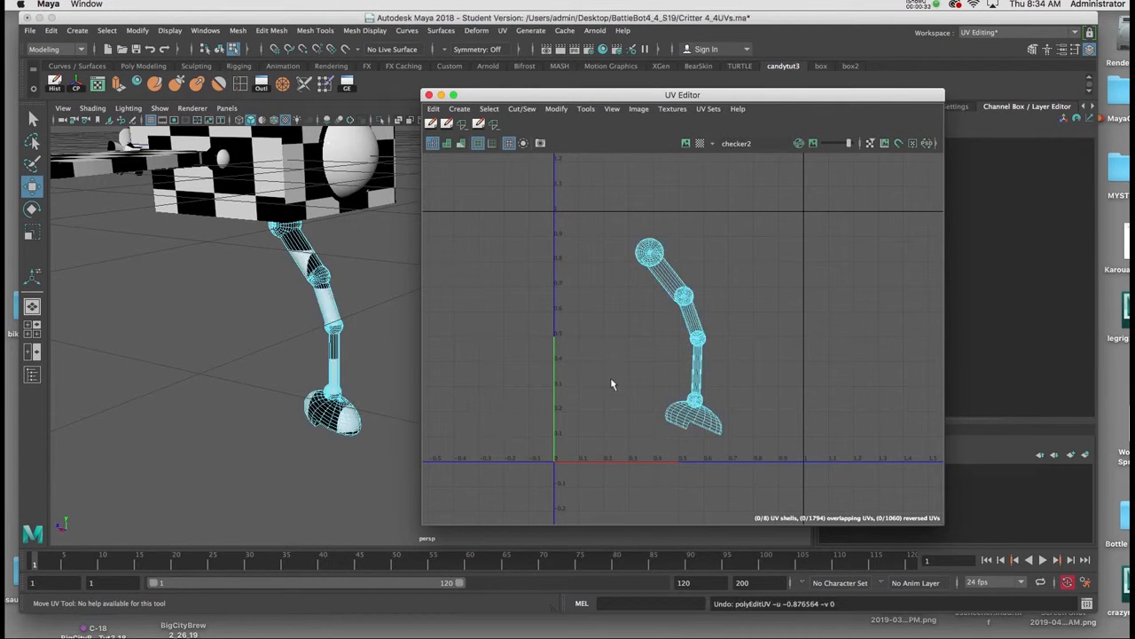
scroll(577, 337, "down", 5)
left_click_drag(611, 271, 500, 206)
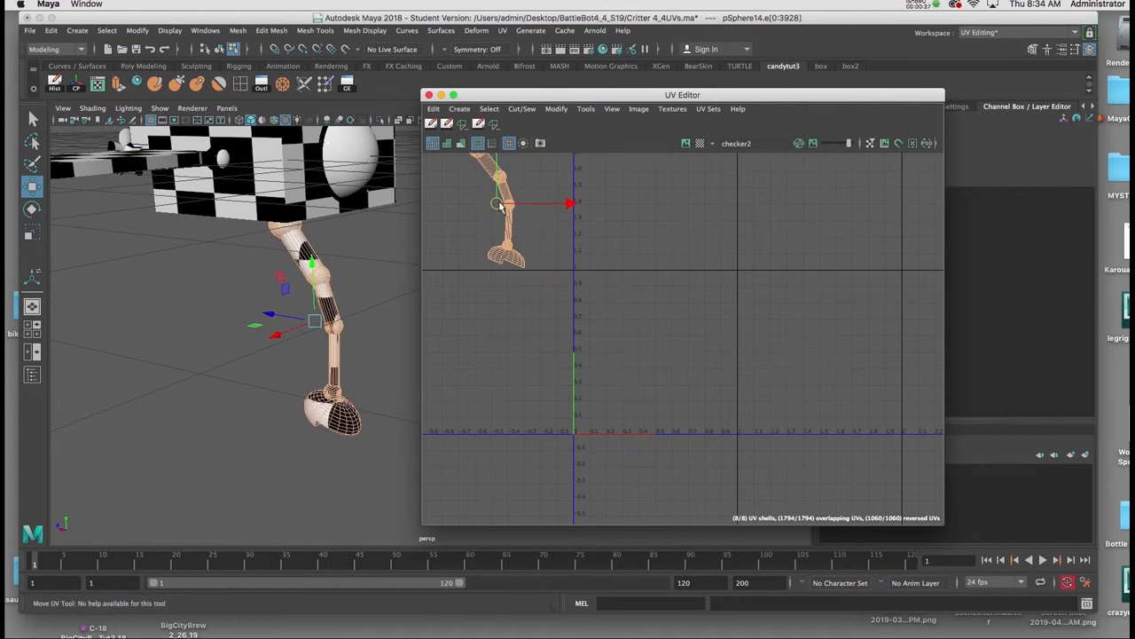
scroll(666, 358, "down", 2)
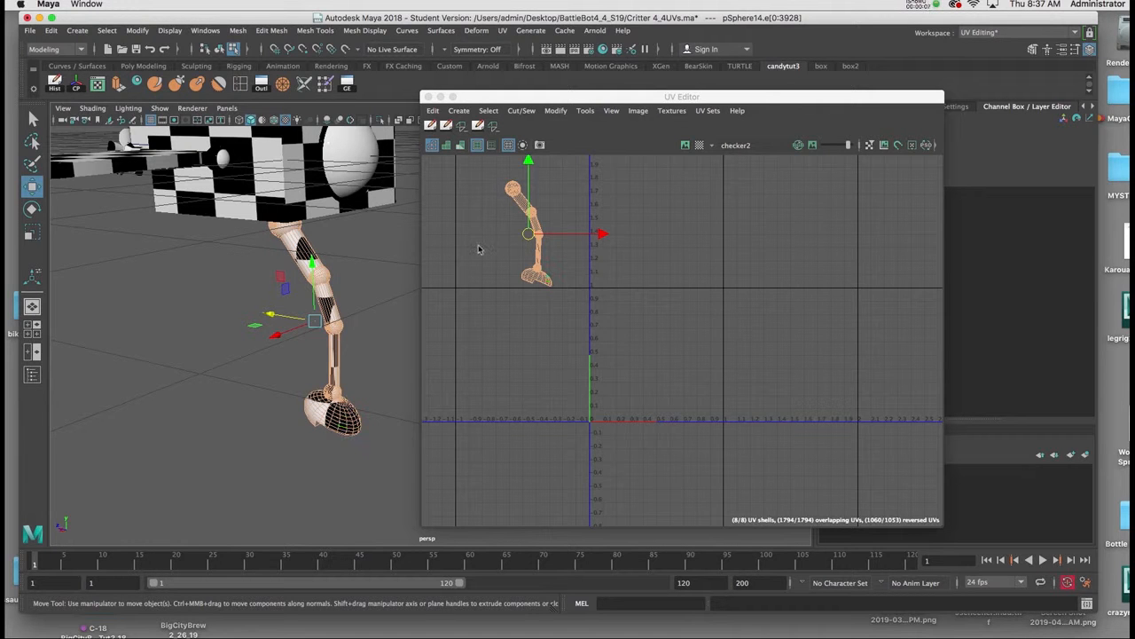
Deselect the leg's UVs, maximize the side view with the whole critter framed, and close the UV Editor.
left_click_drag(489, 97, 576, 116)
left_click(366, 225)
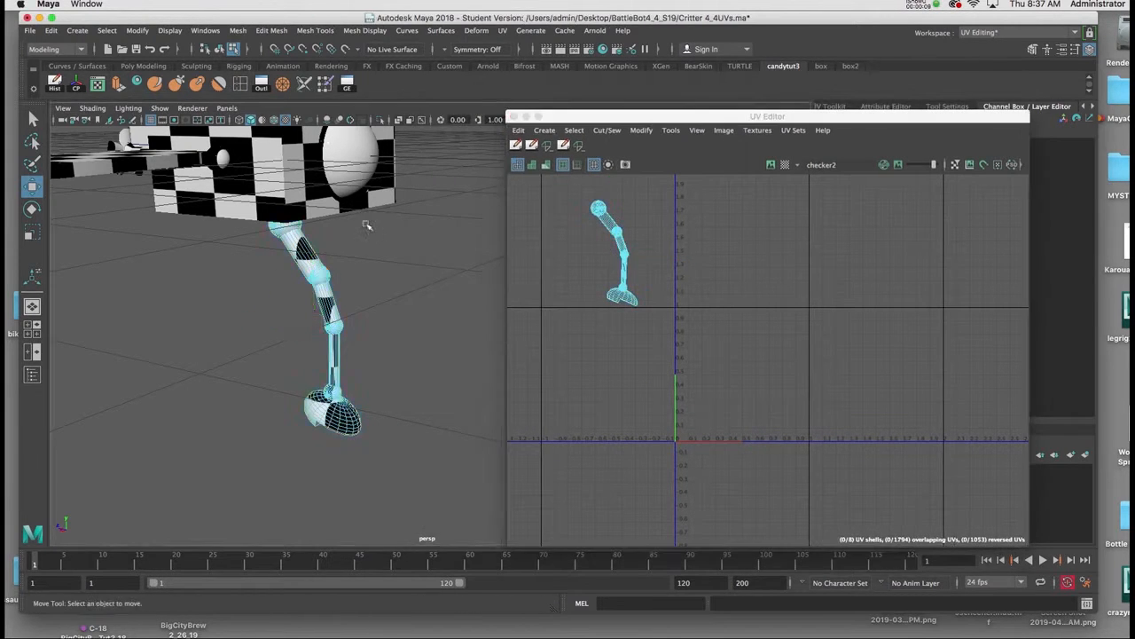
key("space")
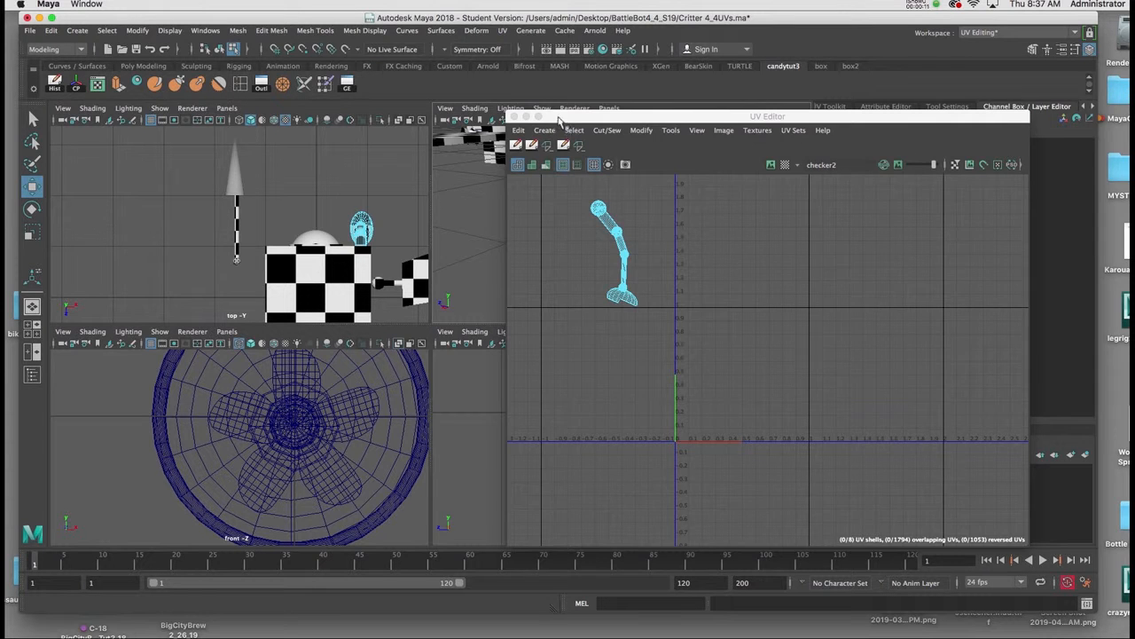
left_click_drag(567, 116, 652, 111)
key("space")
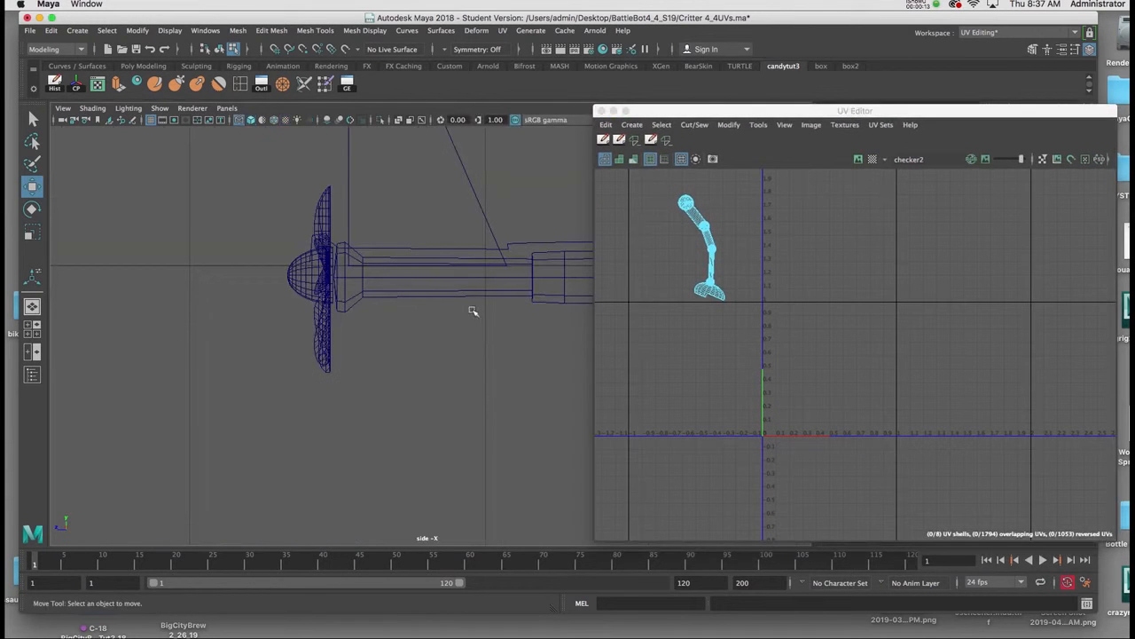
middle_click_drag(482, 317, 329, 279, "alt")
left_click(601, 111)
key("a")
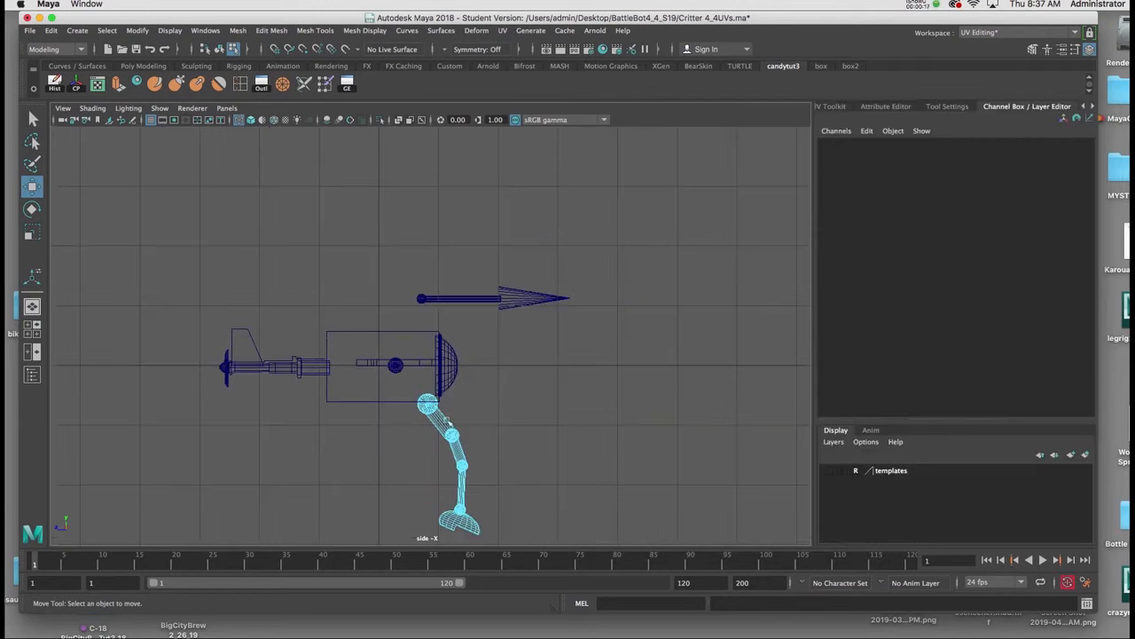
Lasso-select the lower faces of the leg's foot in the side view.
left_click_drag(382, 479, 490, 539, "ctrl+alt")
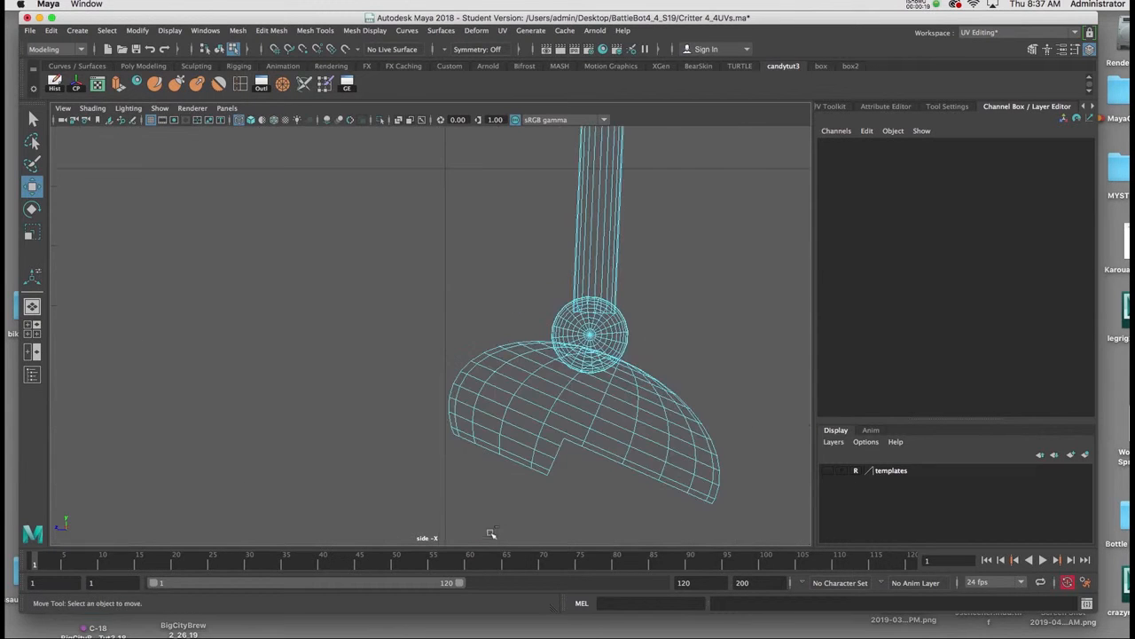
left_click_drag(548, 385, 411, 354, "alt")
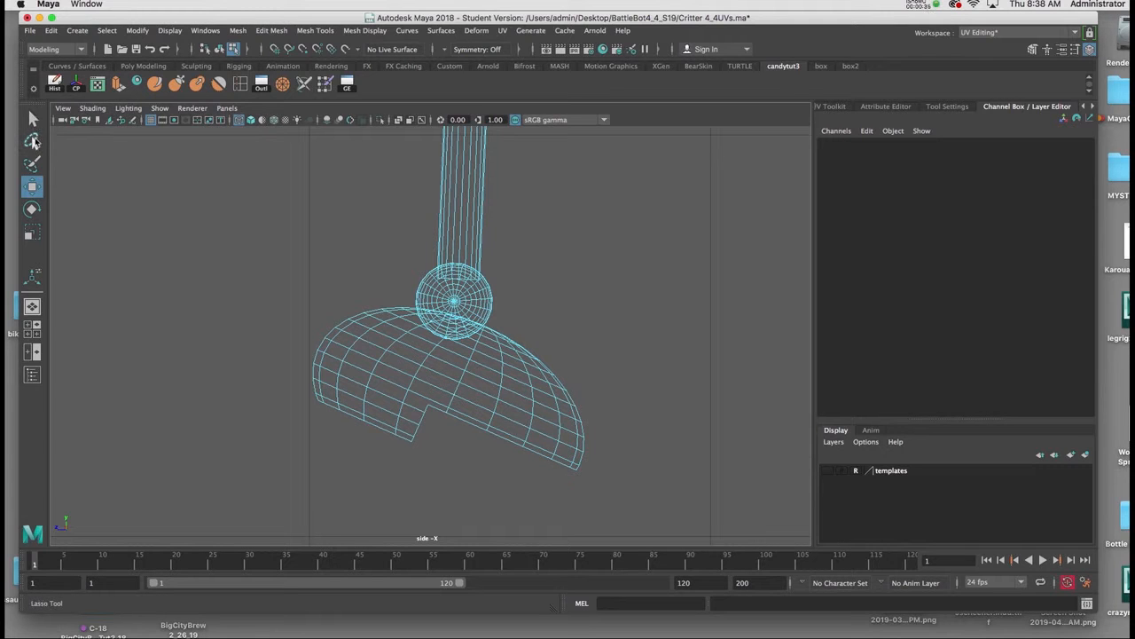
right_click_drag(362, 309, 362, 343)
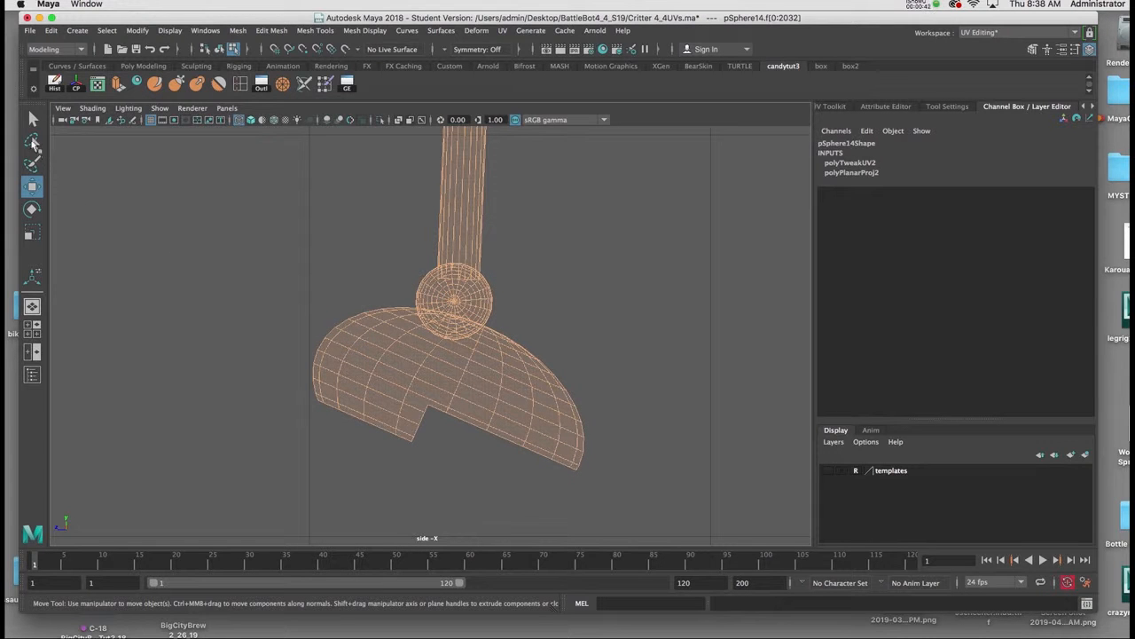
left_click(34, 141)
mouse_move(254, 432)
left_mouse_down()
mouse_move(289, 353)
mouse_move(438, 391)
mouse_move(568, 451)
mouse_move(601, 474)
mouse_move(596, 498)
left_mouse_up()
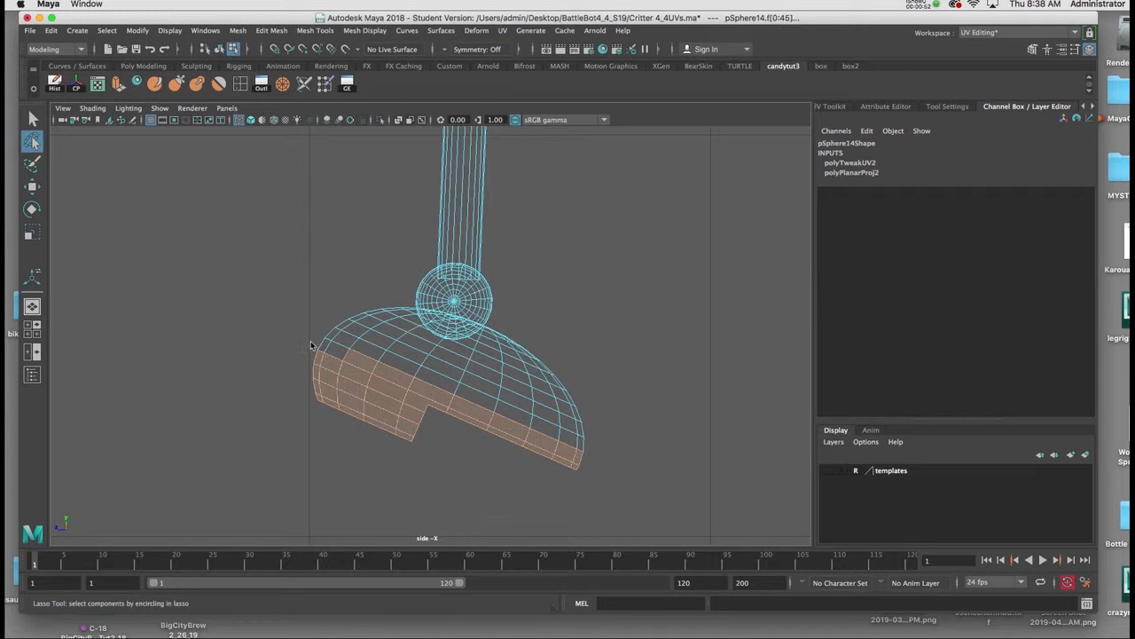
mouse_move(288, 333)
left_mouse_down()
mouse_move(355, 365)
mouse_move(321, 391)
left_mouse_up()
Grow the face selection step by step until it covers the whole foot.
key("shift+period")
key("shift+period")
key("shift+period")
key("shift+period")
key("shift+period")
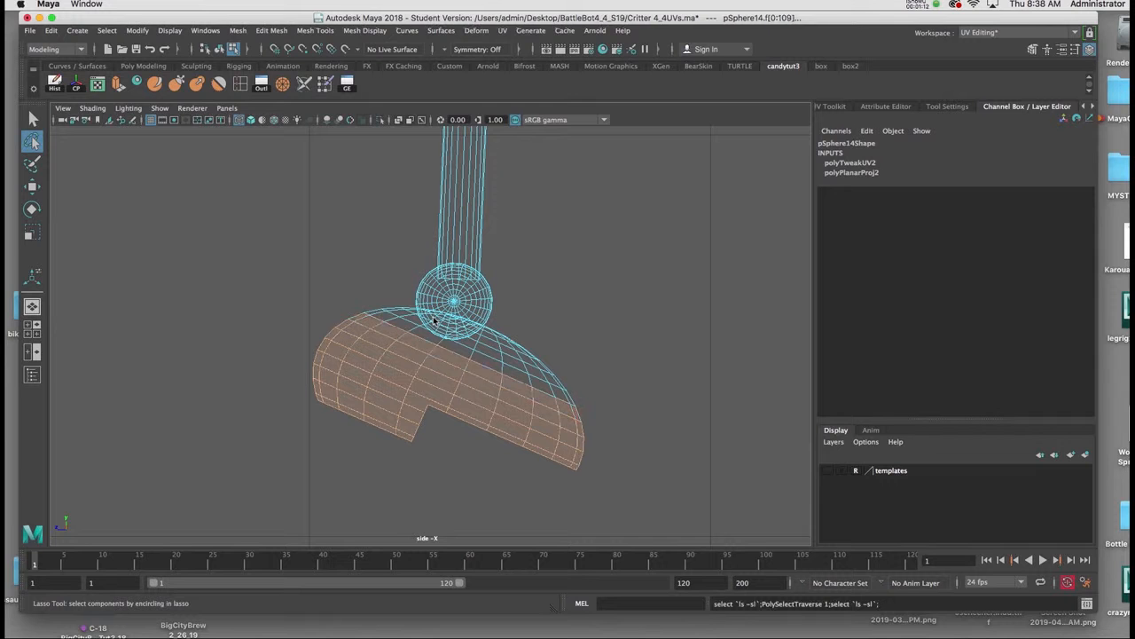
key("shift+period")
key("shift+period")
key("shift+period")
Apply a planar UV projection along the Y axis, fitted to the bounding box, to the foot's faces.
key("space")
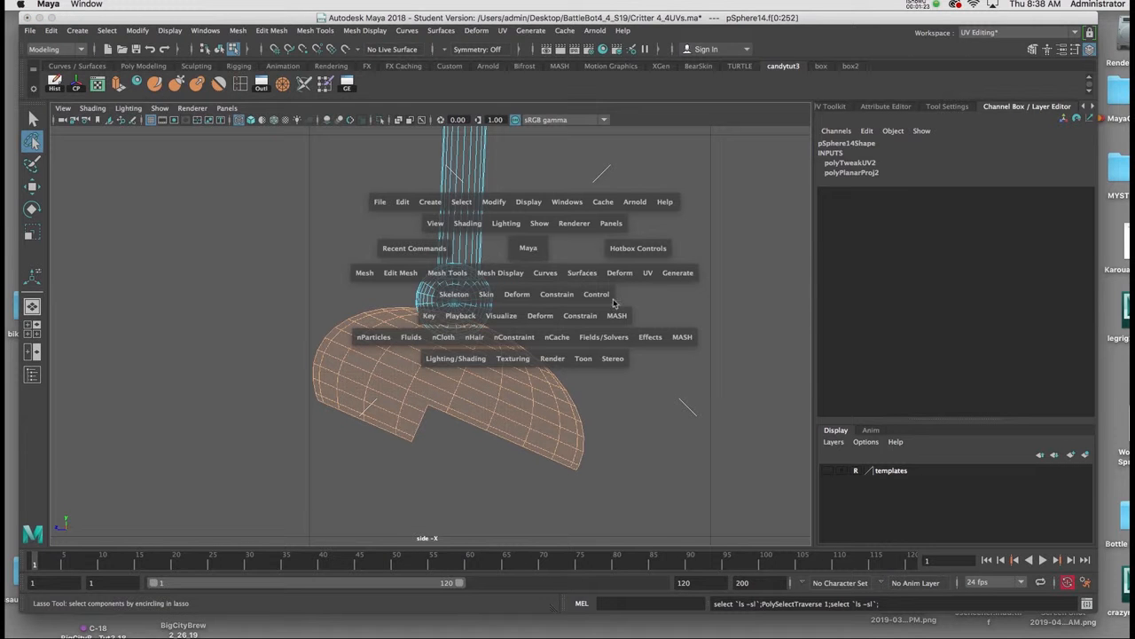
left_click(648, 275)
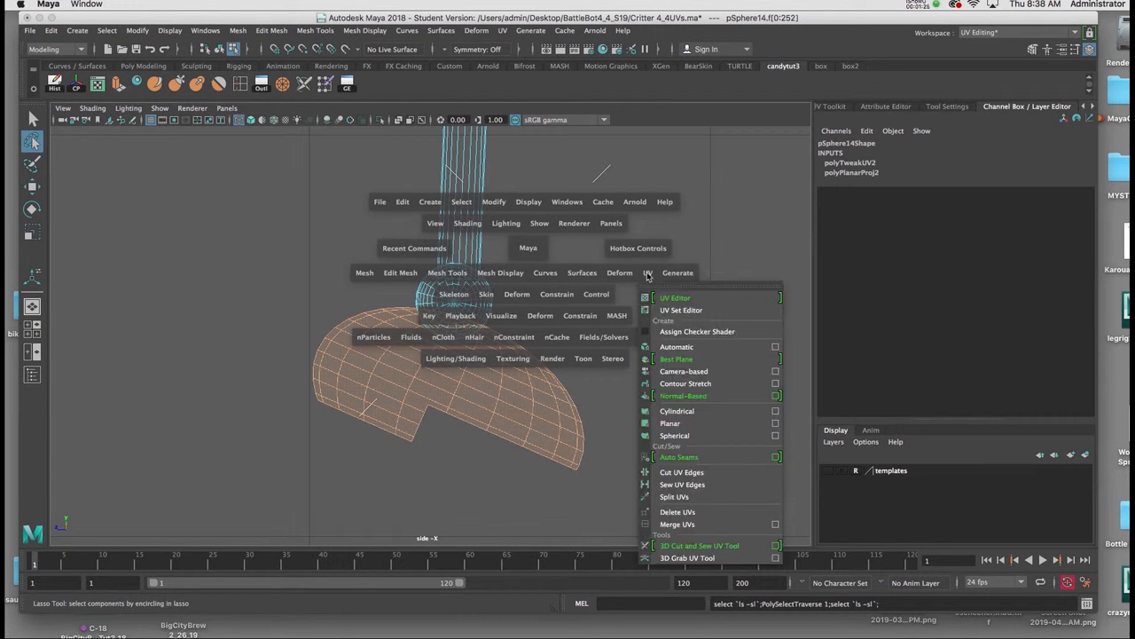
left_click(773, 424)
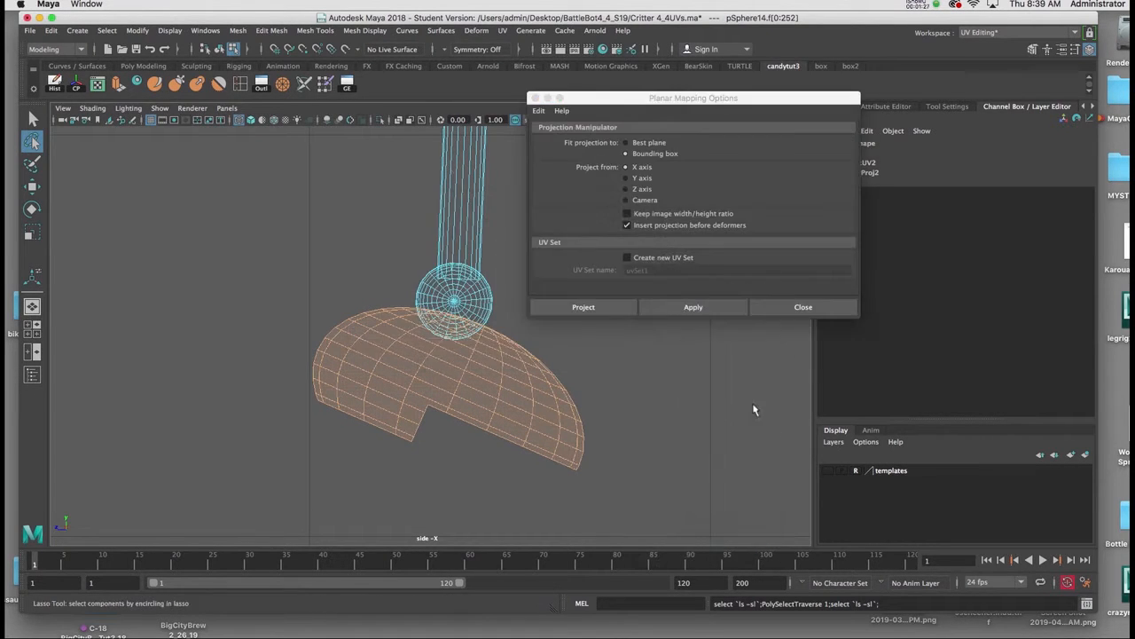
left_click(626, 179)
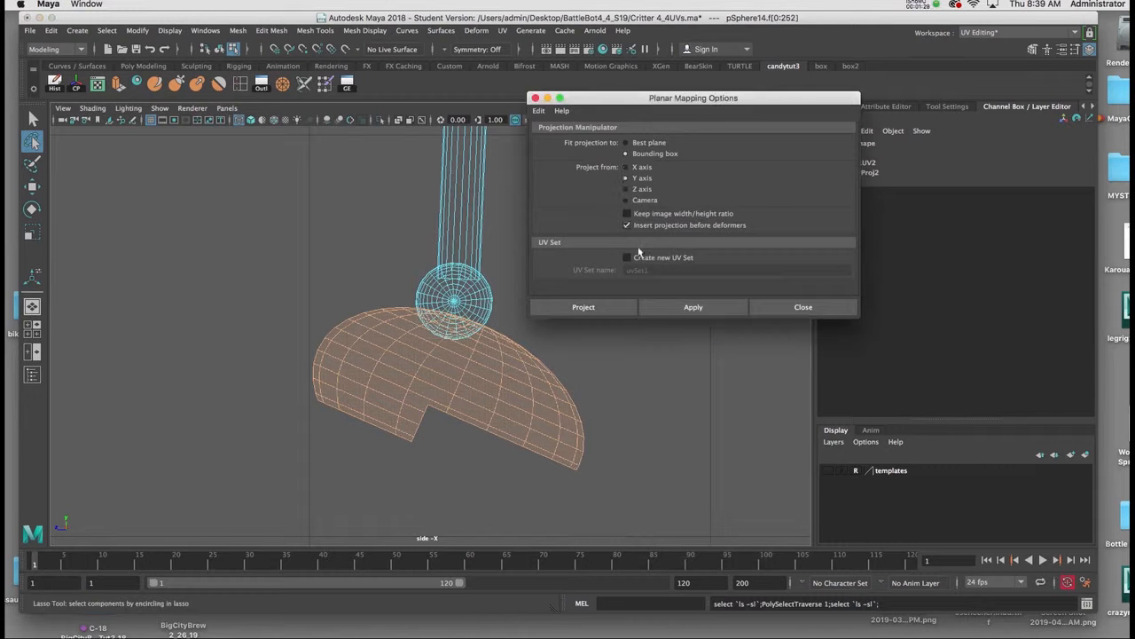
left_click(668, 306)
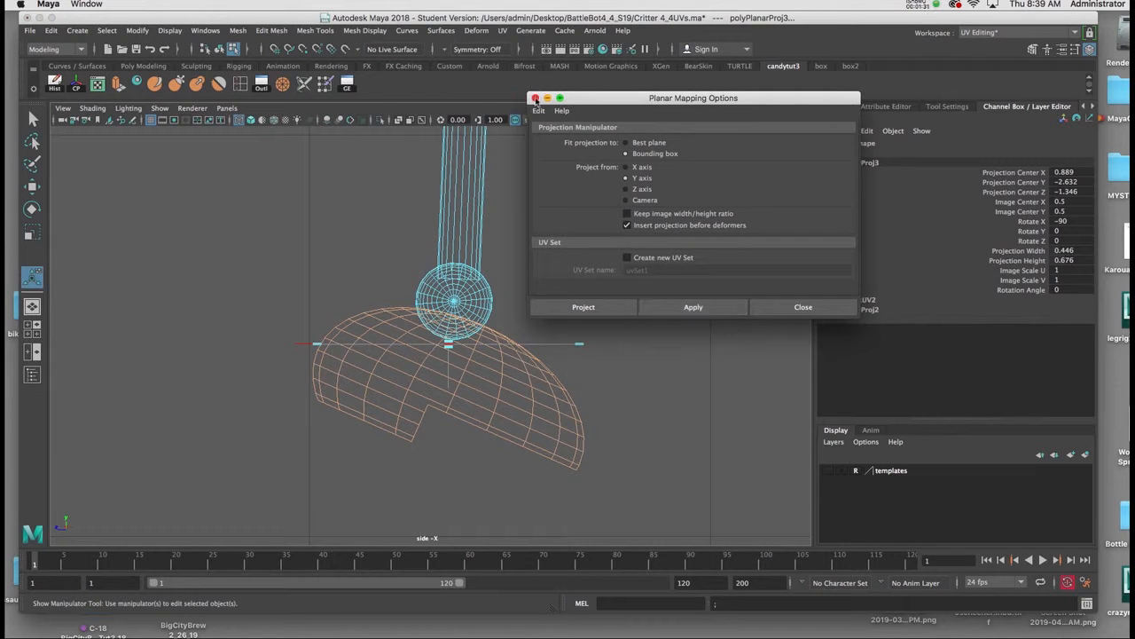
left_click(535, 99)
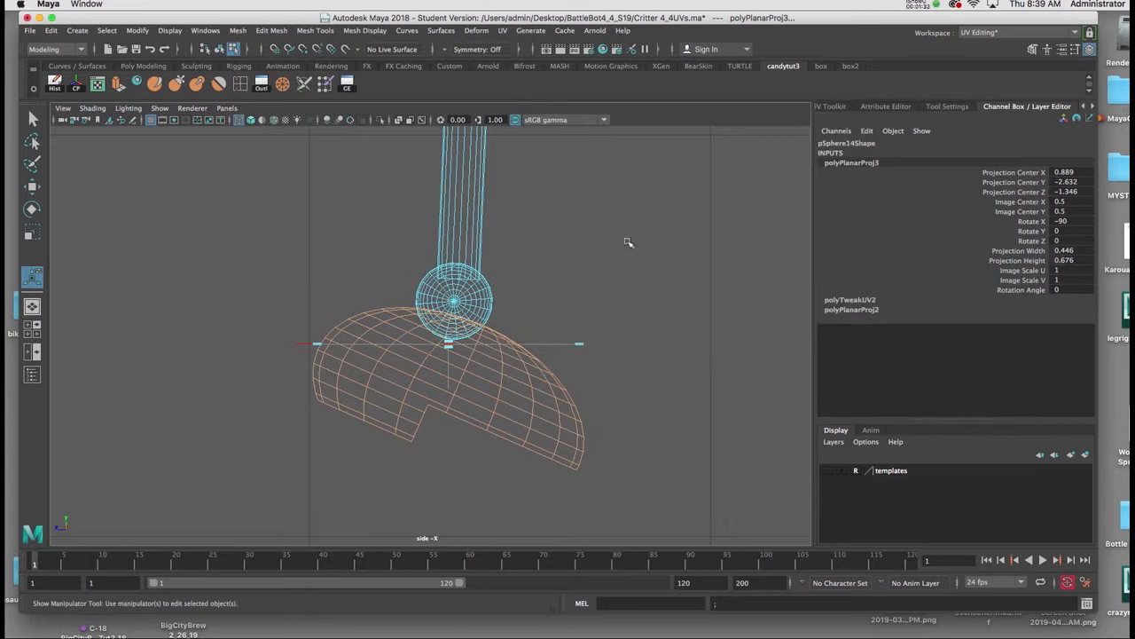
Examine the checker pattern and projection plane on the foot from several angles in the perspective view.
key("space")
key("space")
right_click_drag(507, 228, 546, 365, "alt")
middle_click_drag(545, 335, 543, 324, "alt")
left_click_drag(543, 323, 520, 254, "alt")
right_click_drag(520, 253, 519, 337, "alt")
left_click_drag(520, 337, 559, 333, "alt")
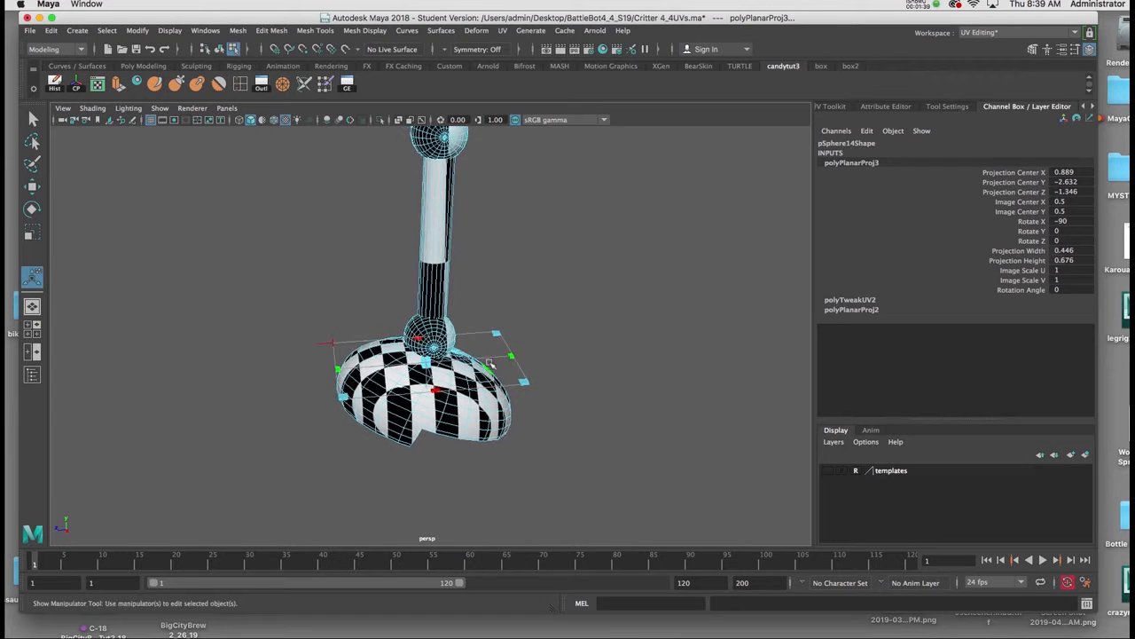
left_click_drag(270, 349, 291, 355, "alt")
right_click_drag(291, 355, 299, 393, "alt")
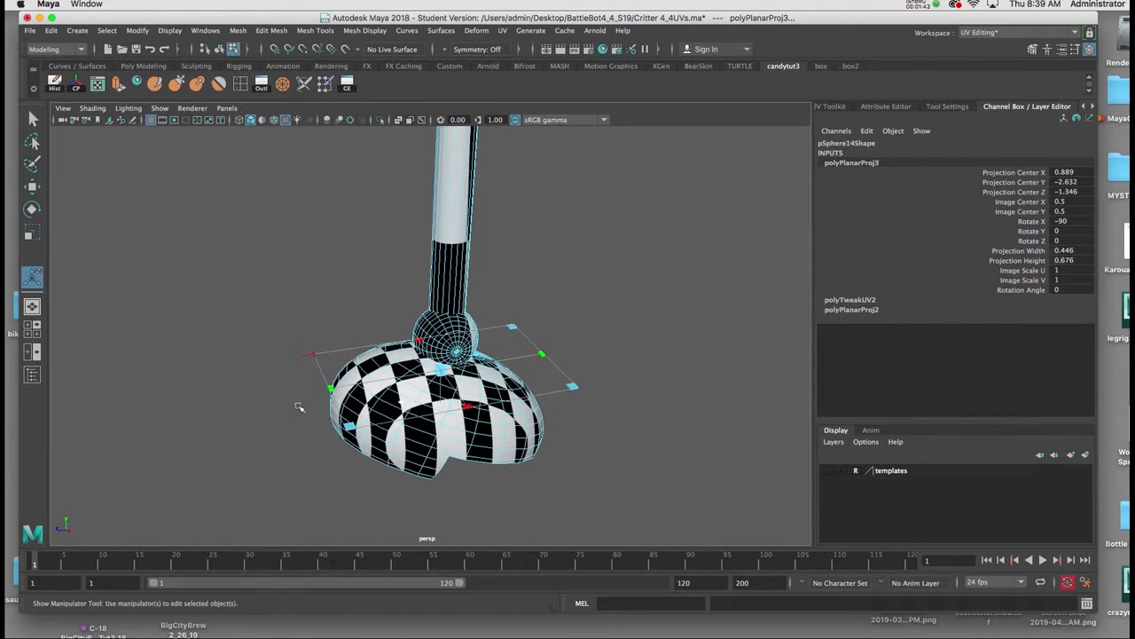
left_click_drag(302, 368, 322, 418, "alt")
right_click_drag(322, 417, 319, 400, "alt")
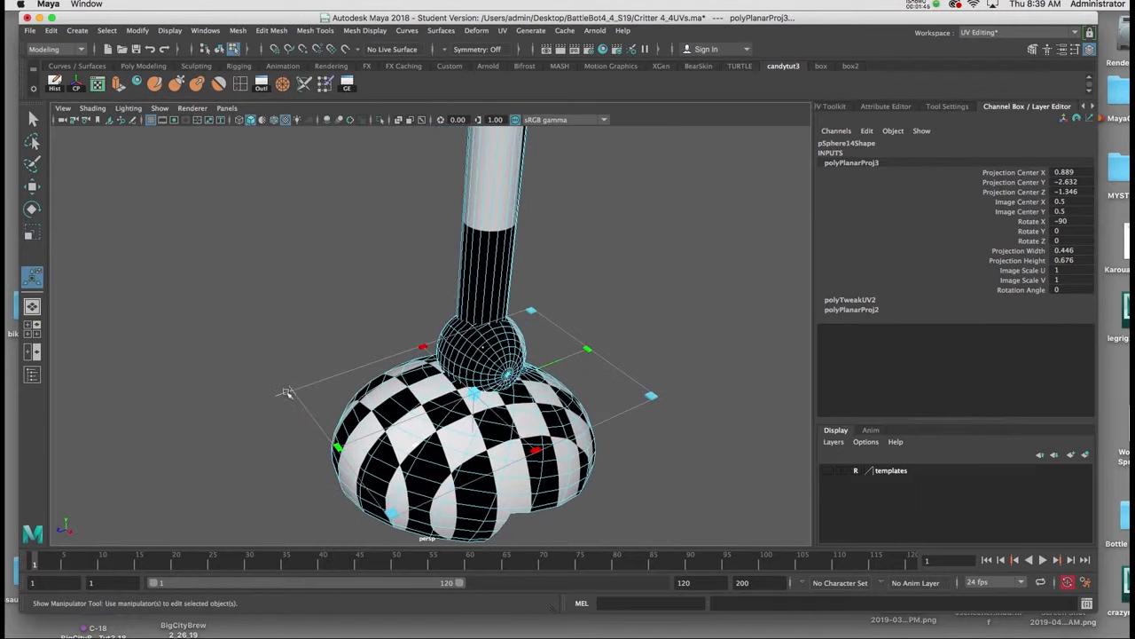
left_click_drag(343, 401, 446, 429, "alt")
Rotate the foot's planar projection about X to about -116 degrees, matching the foot's tilt.
key("t")
key("4")
key("e")
right_click_drag(504, 428, 433, 362, "alt")
mouse_move(461, 385)
left_mouse_down("alt")
mouse_move(480, 386)
mouse_move(462, 386)
left_mouse_up("alt")
right_click_drag(462, 386, 487, 446, "alt")
mouse_move(491, 348)
left_mouse_down()
mouse_move(498, 375)
mouse_move(514, 380)
mouse_move(478, 404)
mouse_move(404, 405)
mouse_move(390, 365)
left_mouse_up()
key("6")
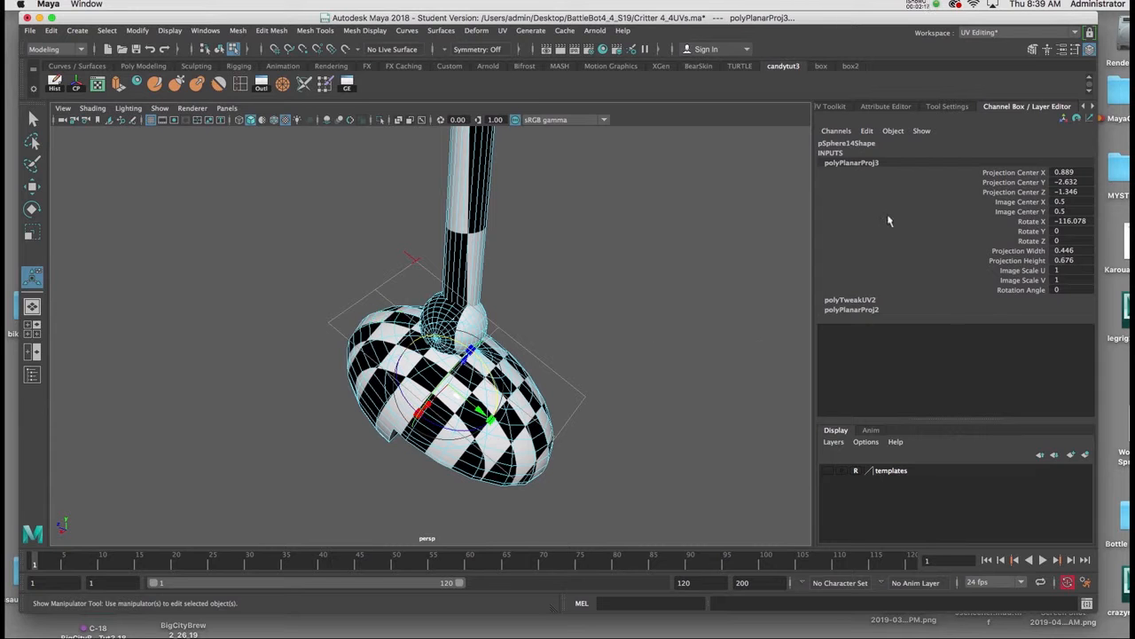
Set the foot projection's width and height both to 3.
left_click_drag(1089, 250, 1075, 267)
type("3")
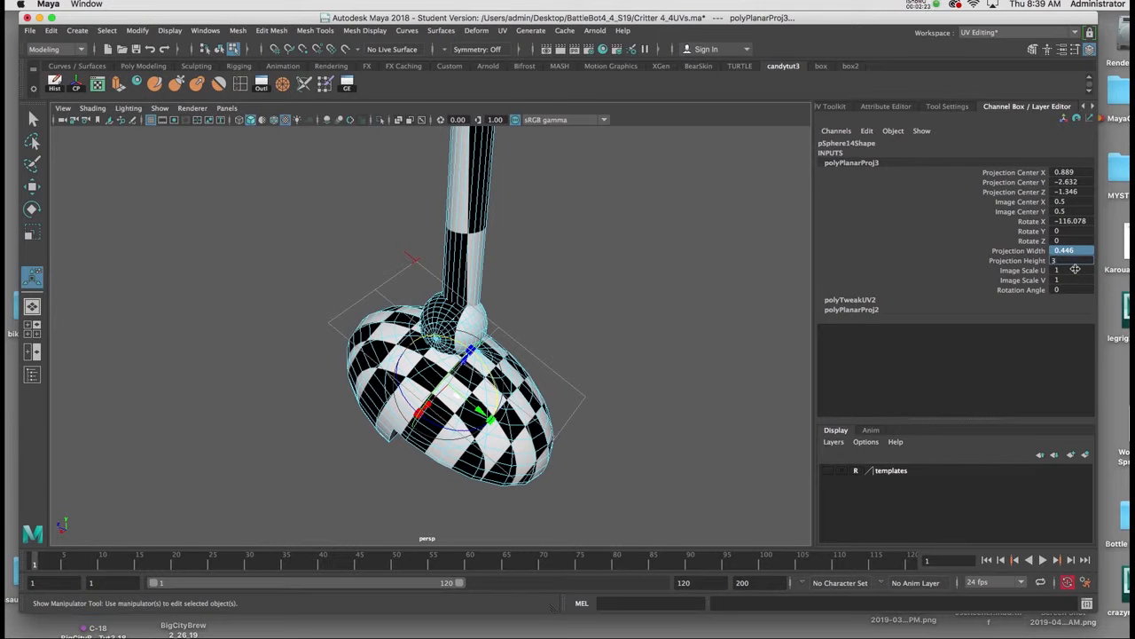
key("Return")
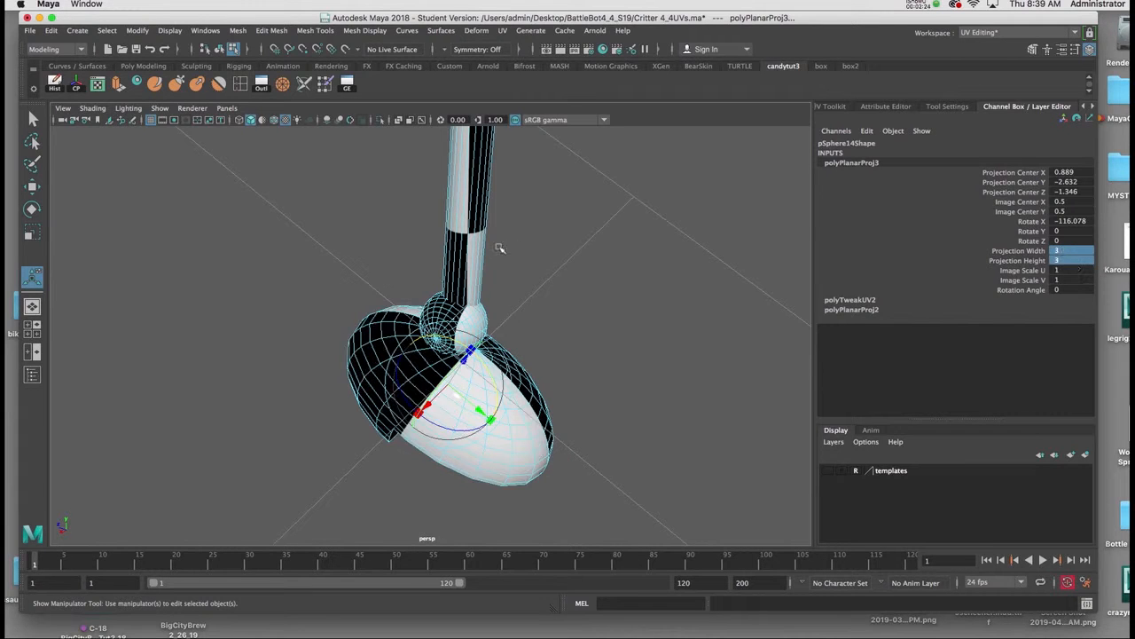
Move the foot's UV shell out of the 0 to 1 texture square, next to the lower leg's shells.
left_click(97, 83)
left_click_drag(752, 112, 566, 25)
scroll(601, 159, "up", 5)
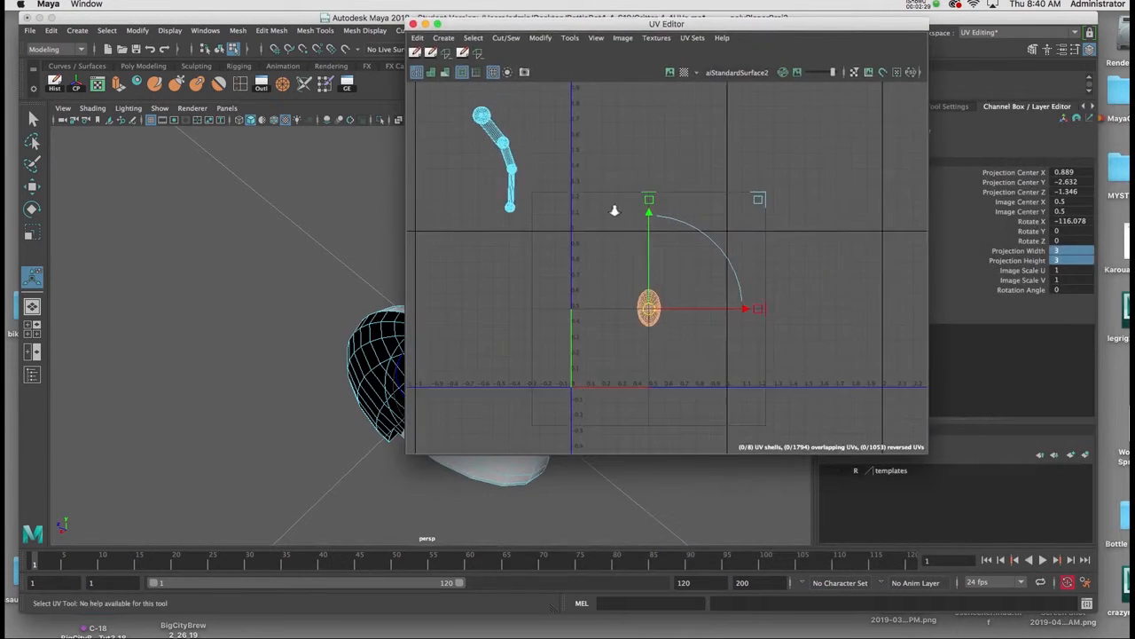
scroll(683, 241, "down", 1)
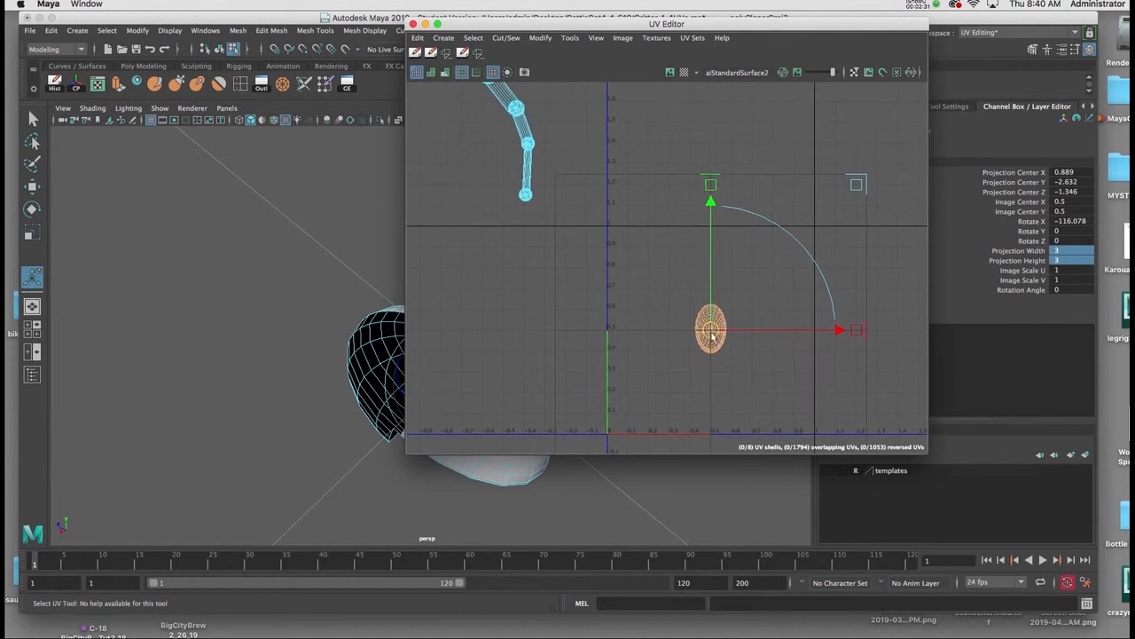
left_click_drag(710, 331, 497, 184)
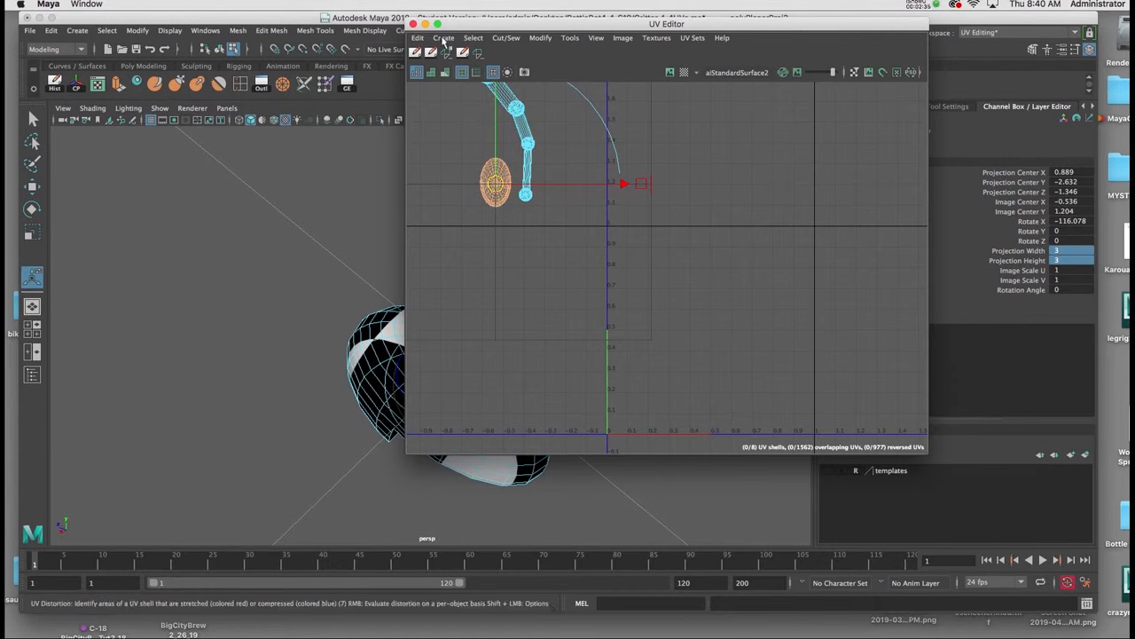
left_click_drag(443, 25, 684, 64)
Return the leg to object mode and select the critter's tail fin for moving.
right_click(470, 209)
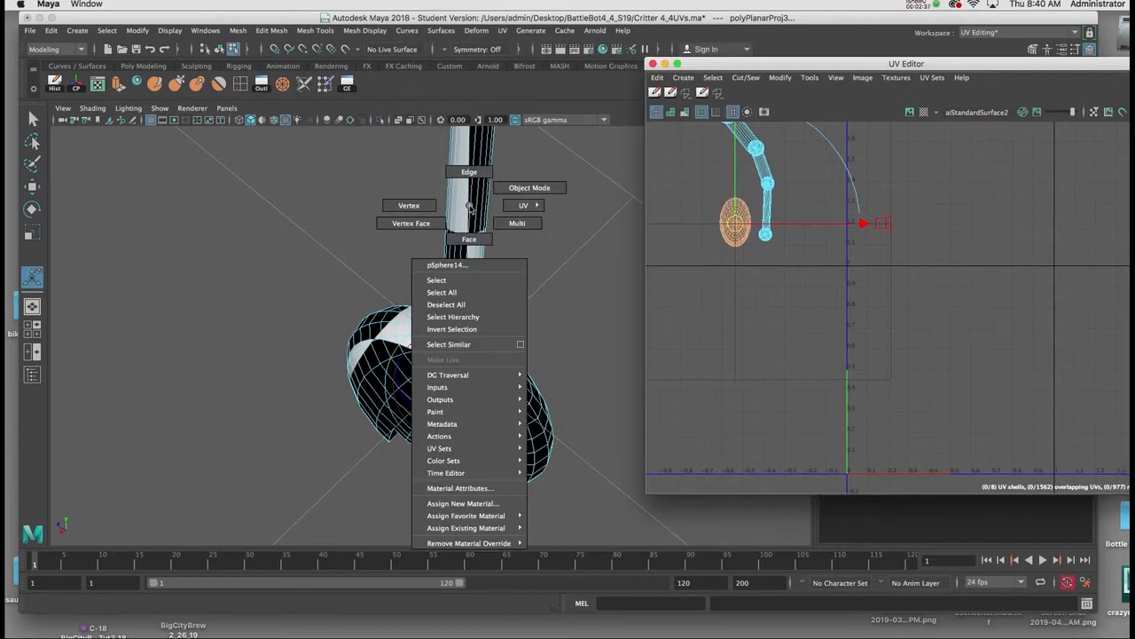
right_click_drag(470, 208, 466, 152)
middle_click_drag(466, 153, 477, 317, "alt")
right_click_drag(477, 318, 382, 201, "alt")
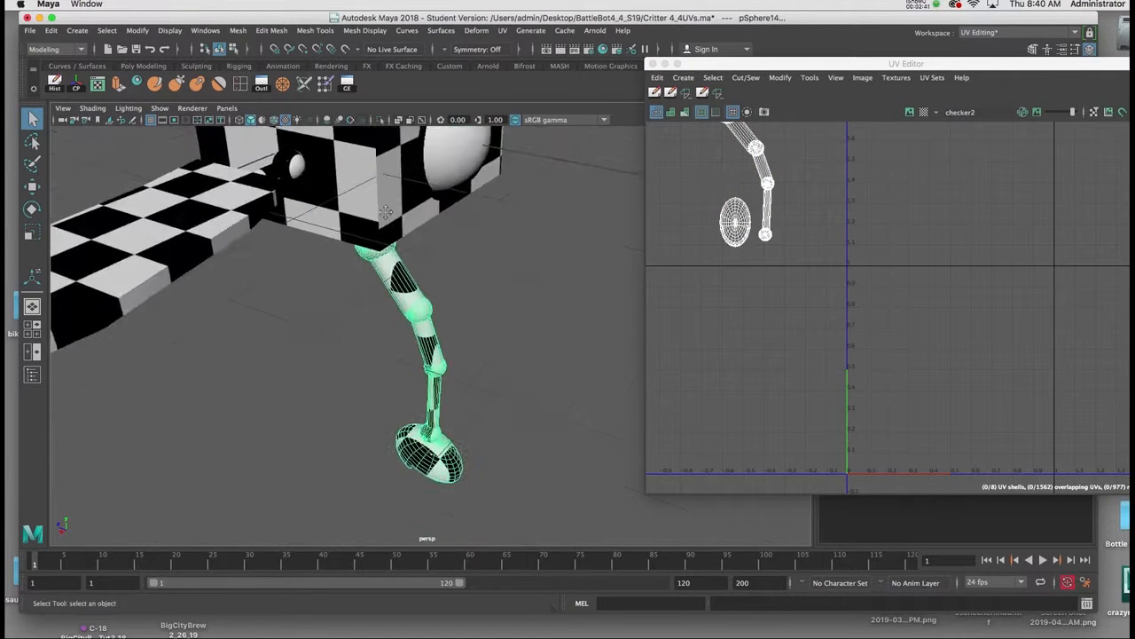
middle_click_drag(382, 202, 454, 302, "alt")
left_click_drag(453, 299, 537, 266, "alt")
left_click_drag(373, 250, 352, 236, "alt")
right_click_drag(352, 236, 367, 301, "alt")
left_click_drag(349, 267, 406, 289, "alt")
left_click_drag(229, 257, 314, 274, "alt")
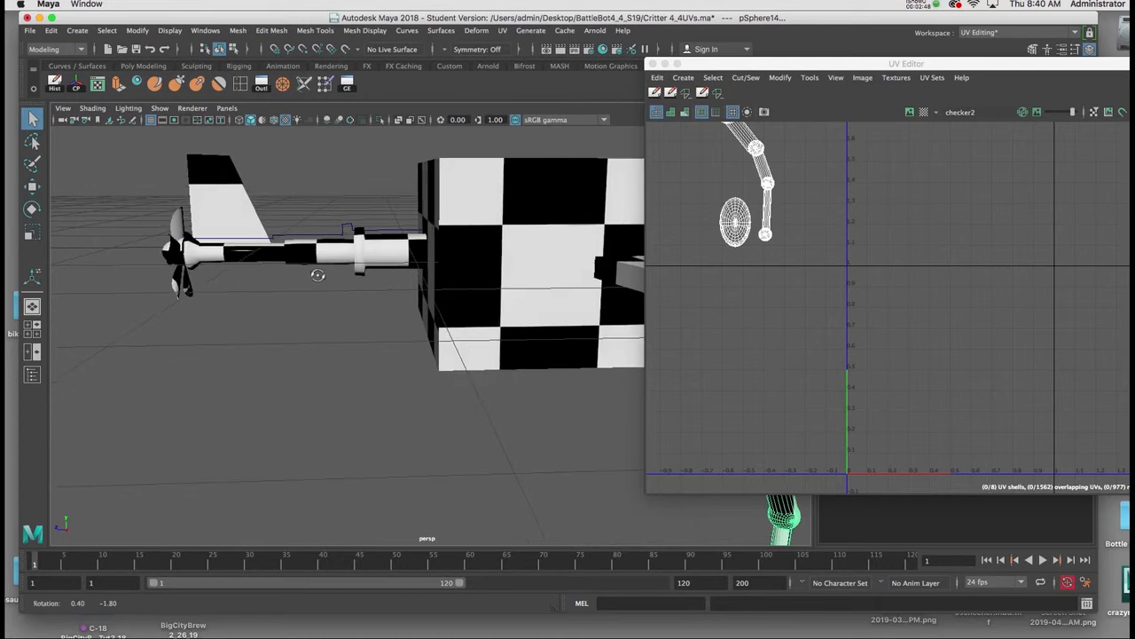
left_click(228, 206)
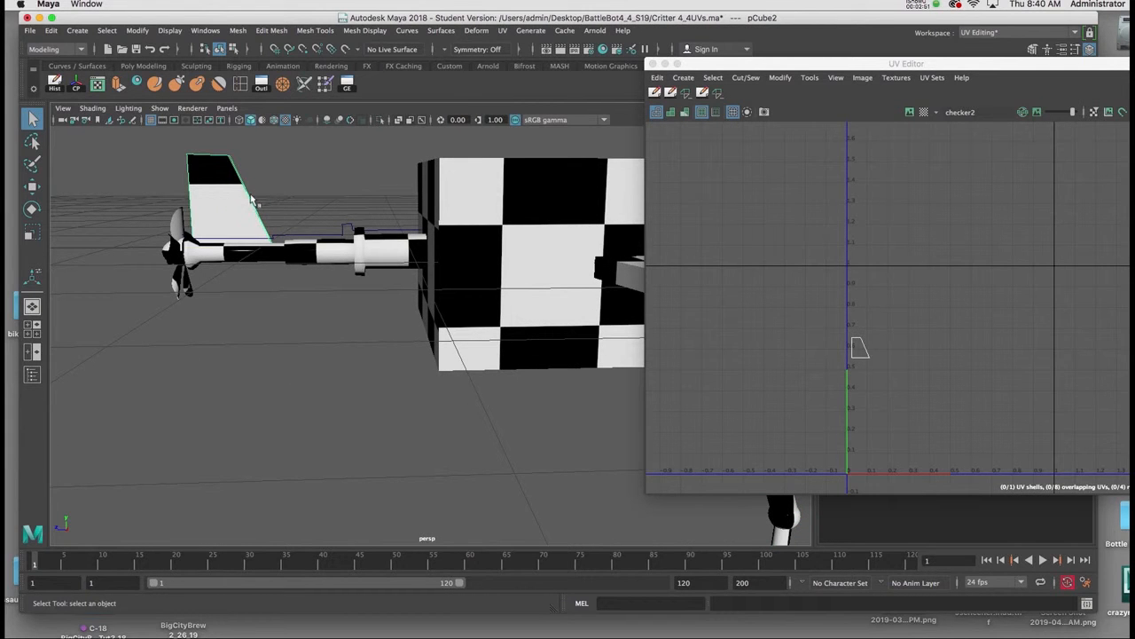
key("w")
mouse_move(304, 197)
left_mouse_down("alt")
mouse_move(281, 217)
mouse_move(298, 195)
left_mouse_up("alt")
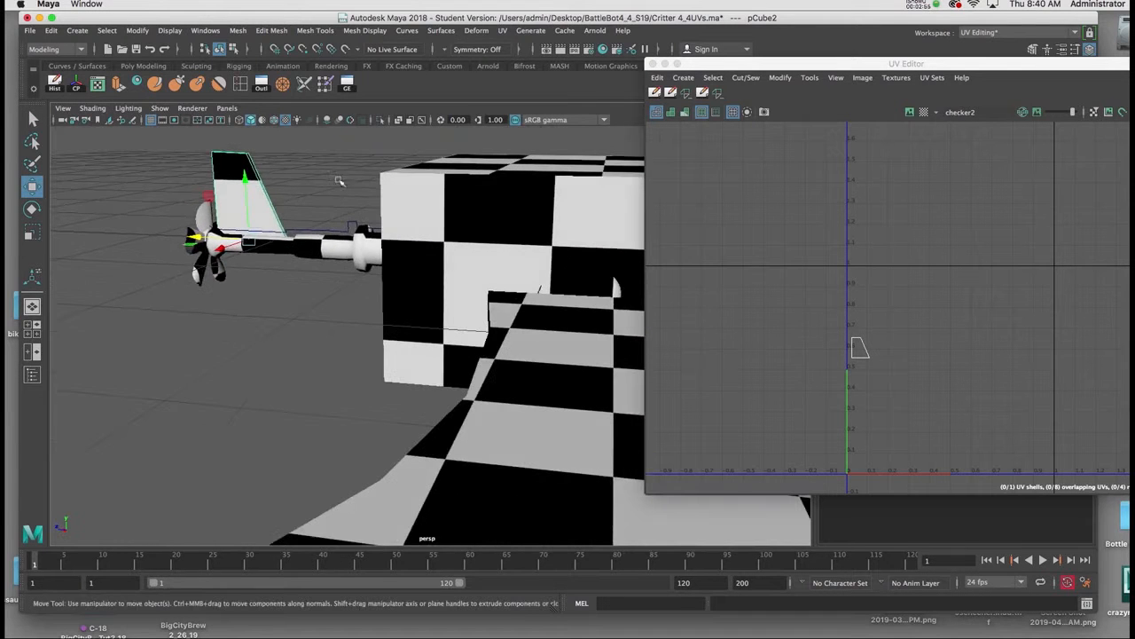
Apply a planar UV projection along the X axis, fitted to the bounding box, to the tail fin.
key("space")
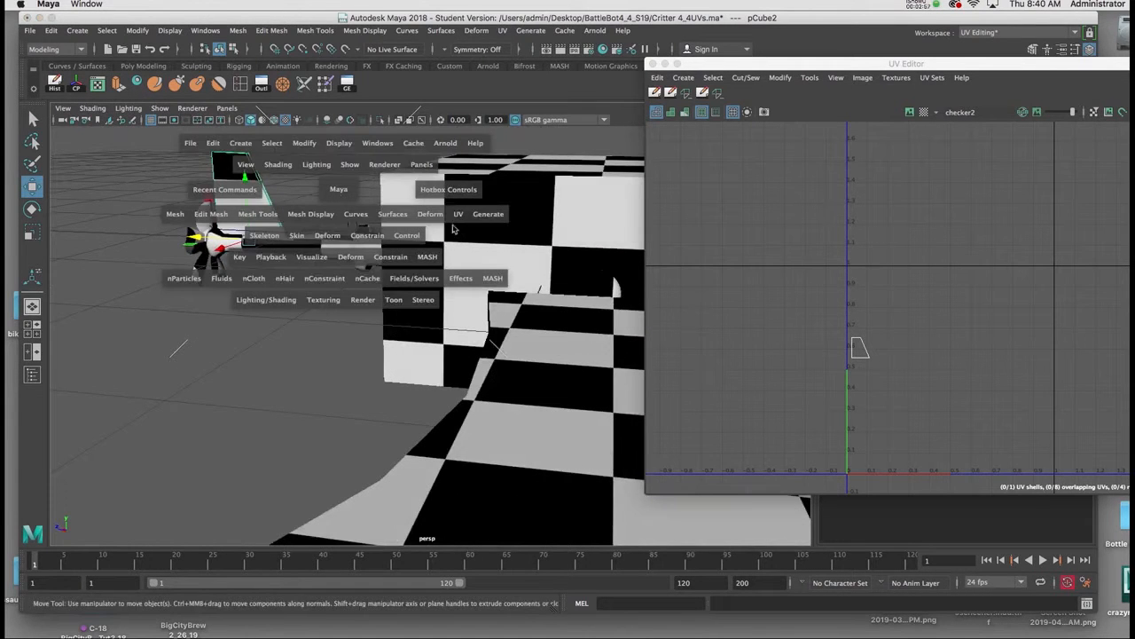
left_click(459, 214)
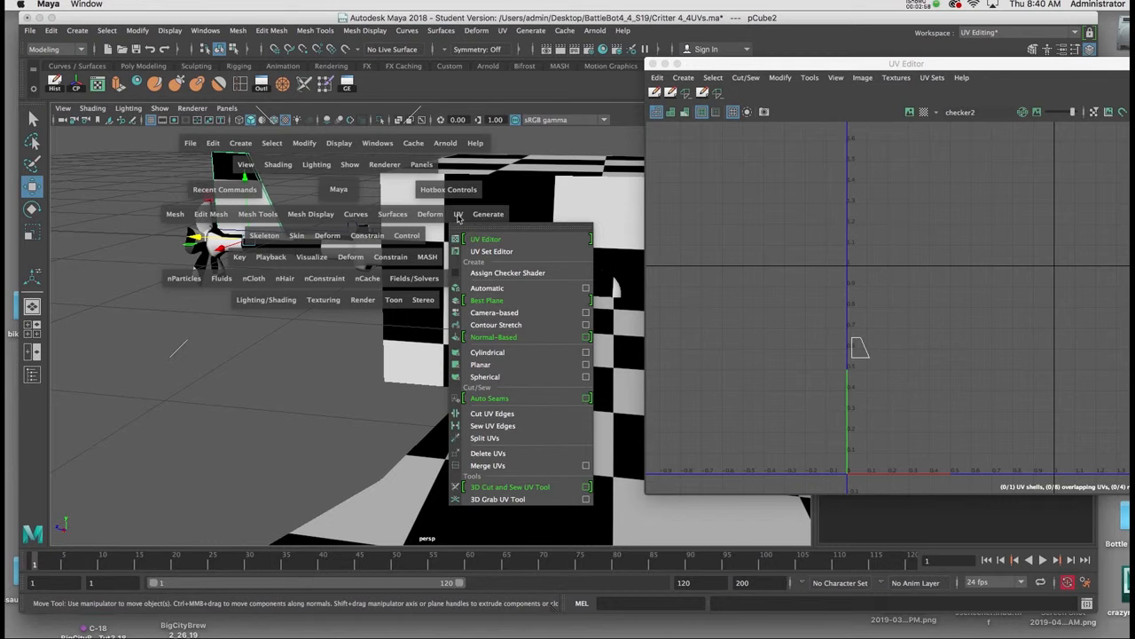
left_click(585, 366)
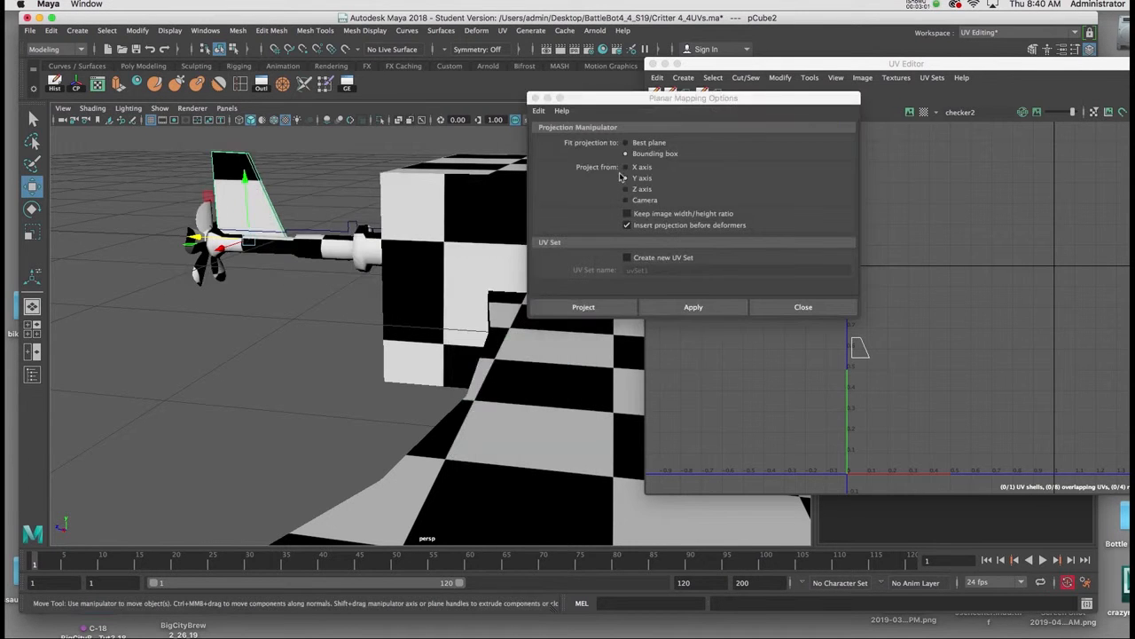
left_click(693, 307)
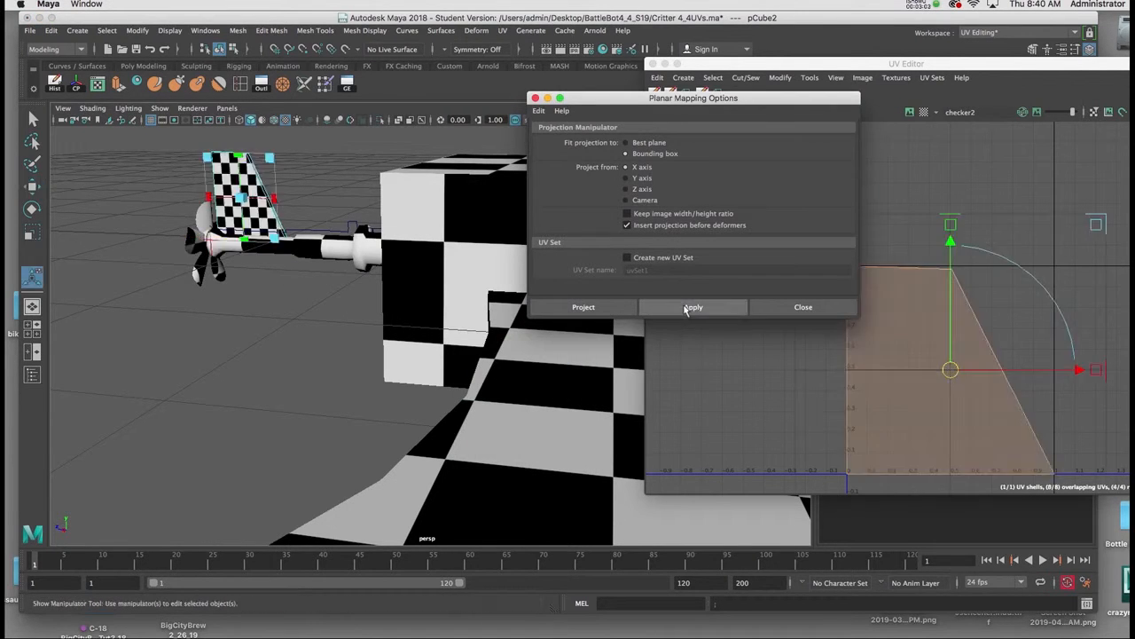
Set the tail fin projection's width and height both to 3.
left_click_drag(825, 104, 405, 282)
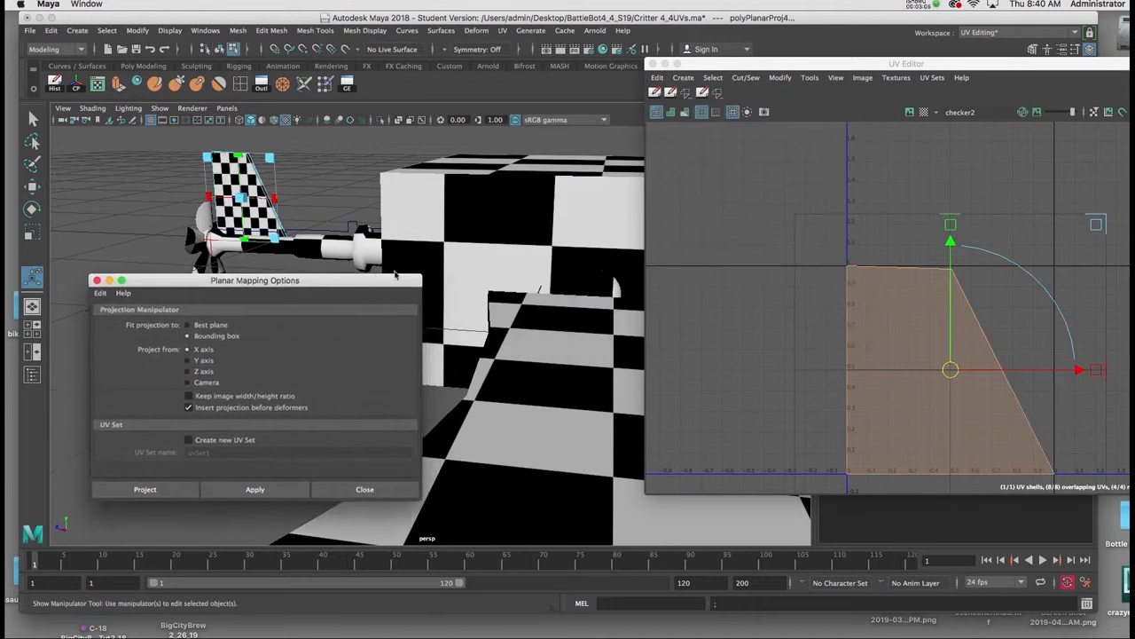
left_click_drag(896, 67, 420, 177)
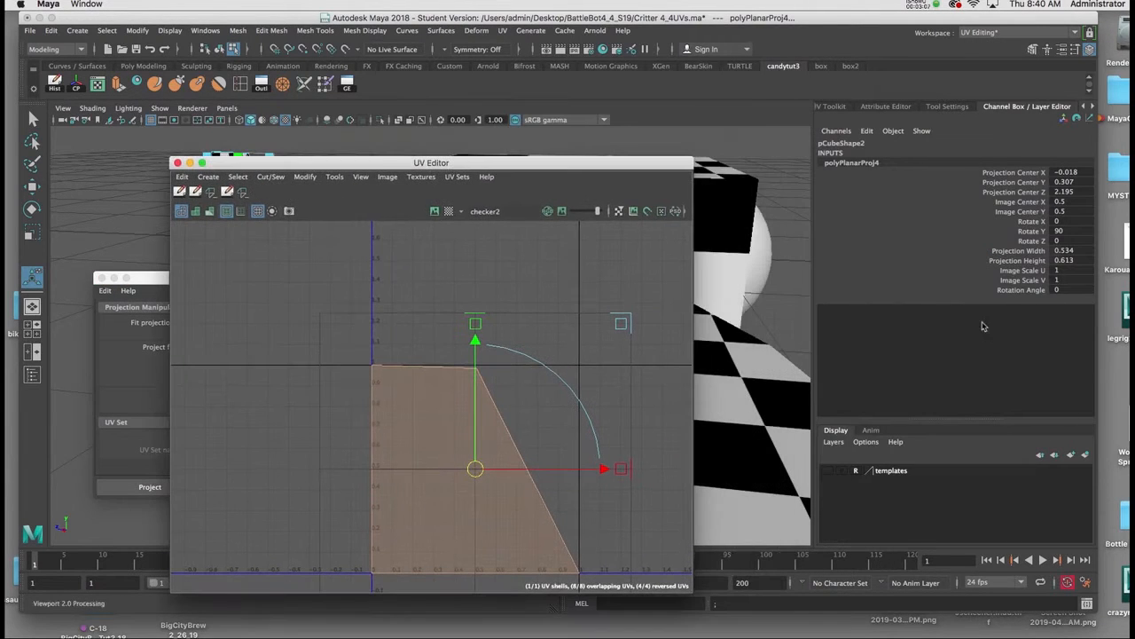
left_click_drag(1078, 251, 1081, 261)
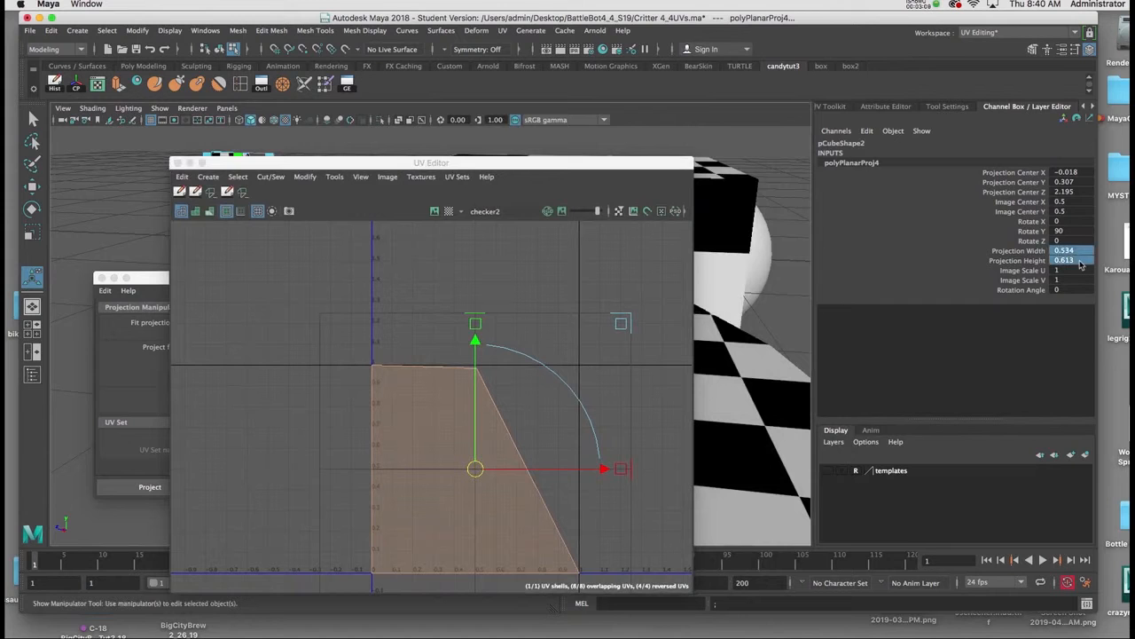
double_click(1080, 262)
type("3")
key("Return")
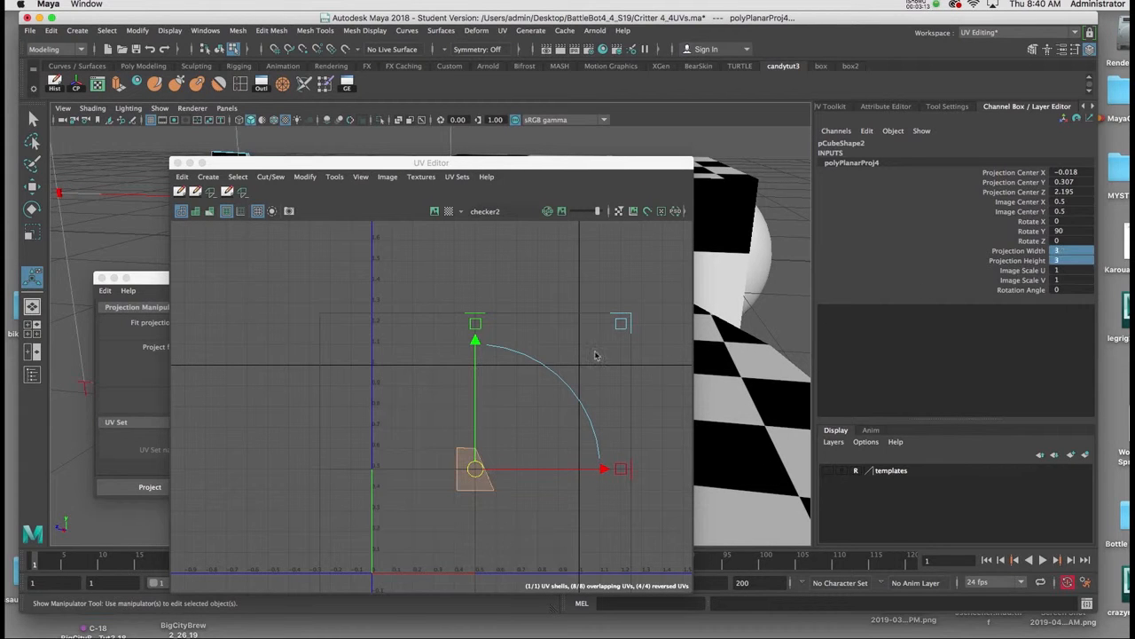
Move the tail fin's UV shell straight up above the 0 to 1 square and display the checker texture image in the UV Editor.
left_click_drag(478, 348, 493, 191)
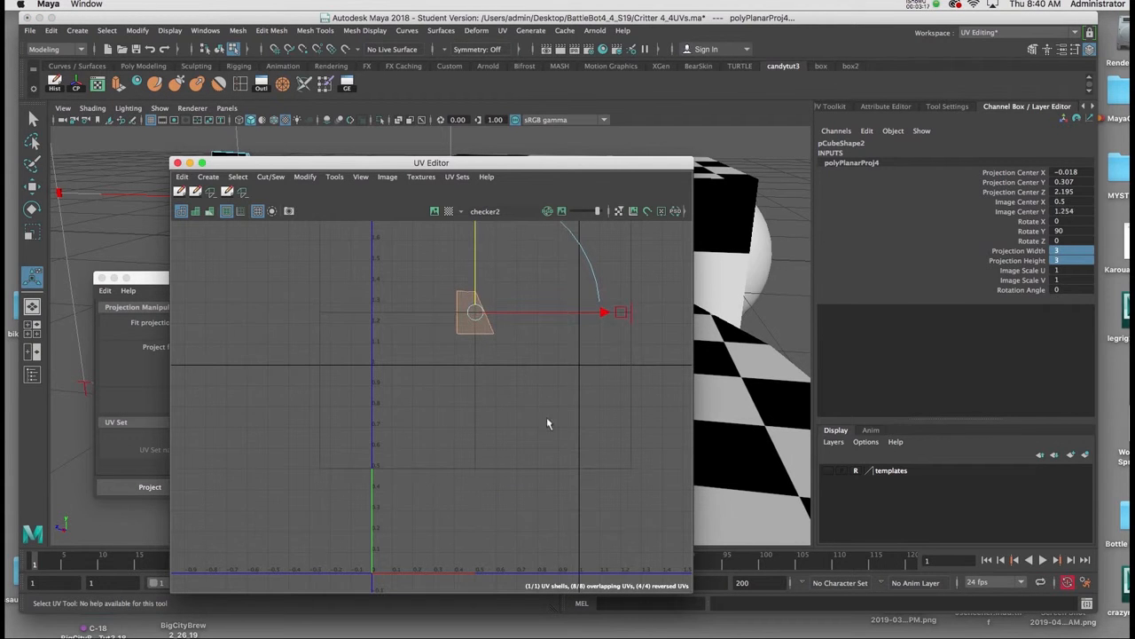
scroll(547, 424, "down", 2)
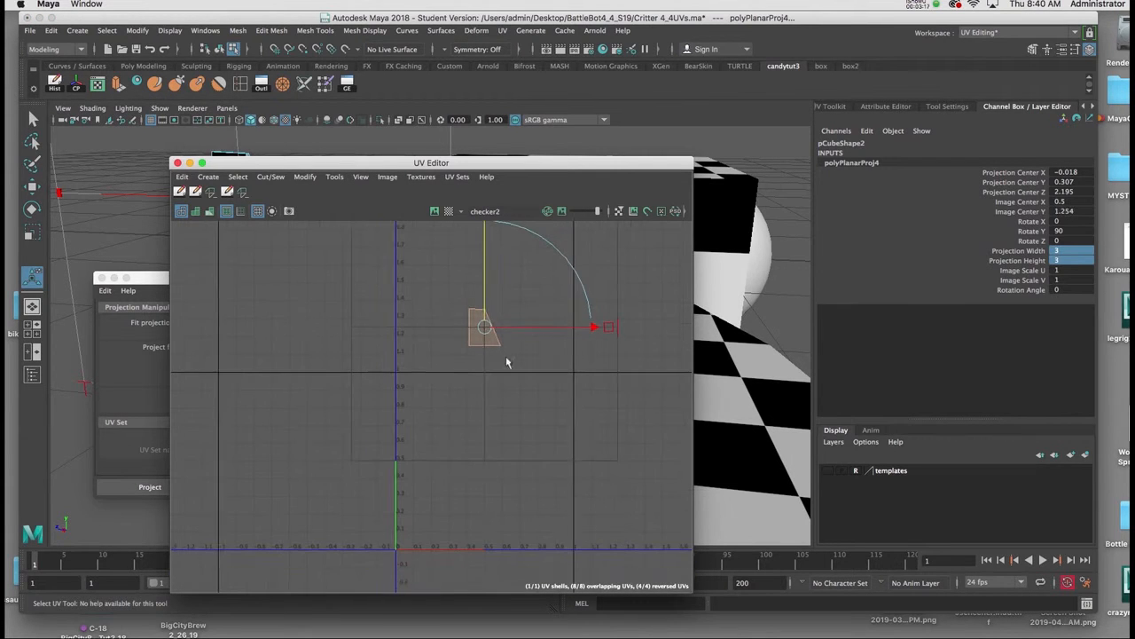
left_click(434, 211)
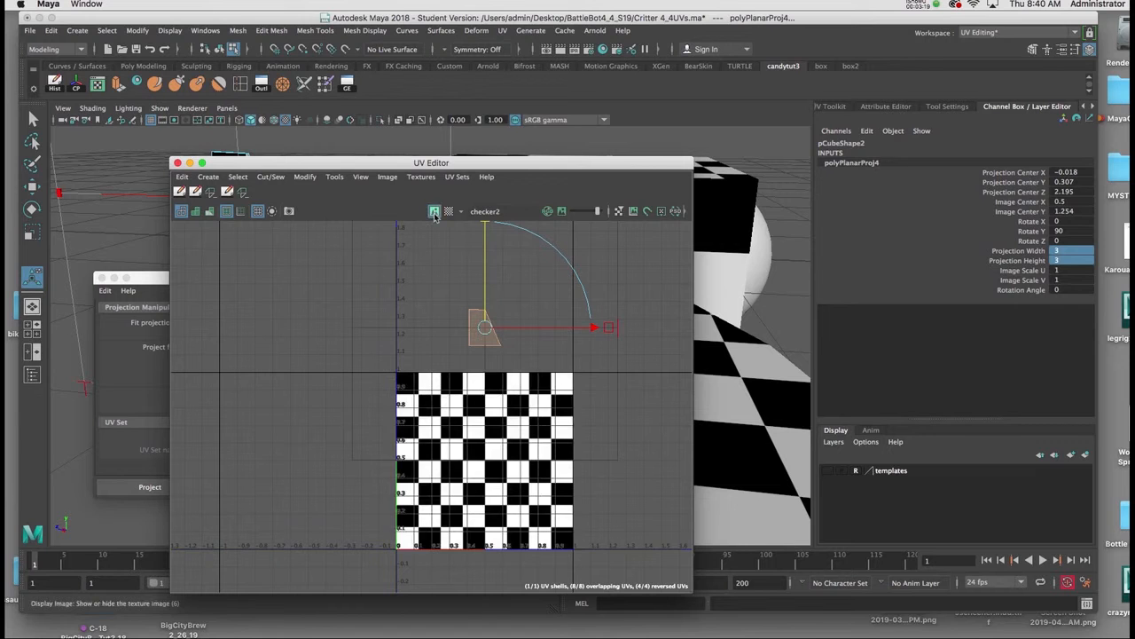
left_click(488, 307)
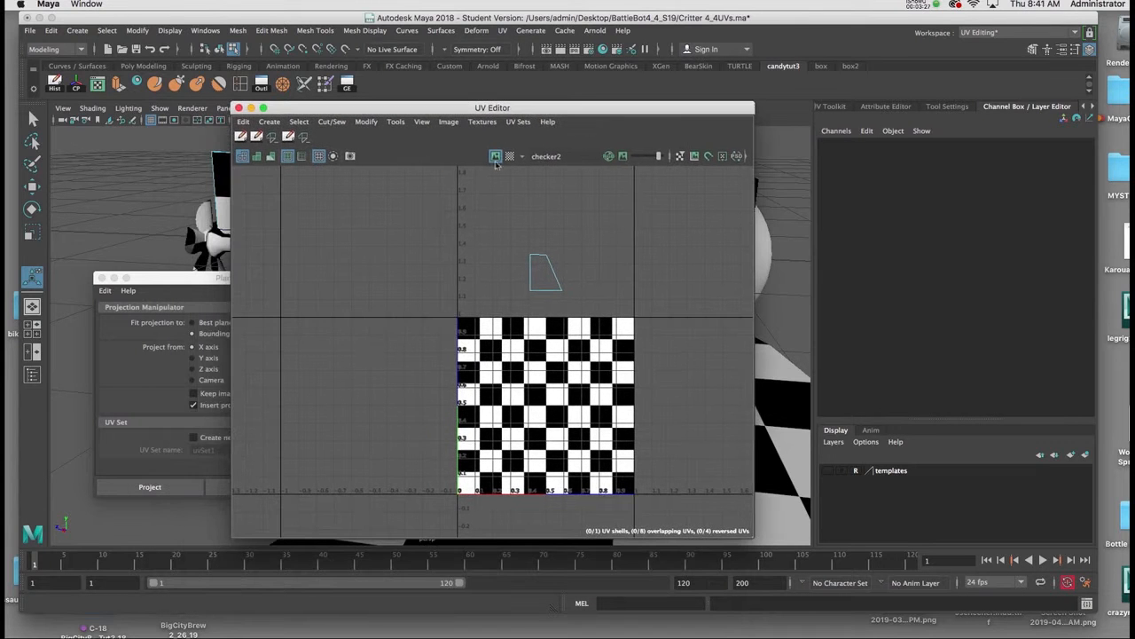
Return the tail fin to object mode and select the tail boom between the body and the propeller.
left_click_drag(390, 109, 681, 114)
left_click(346, 229)
left_click_drag(337, 283, 128, 381)
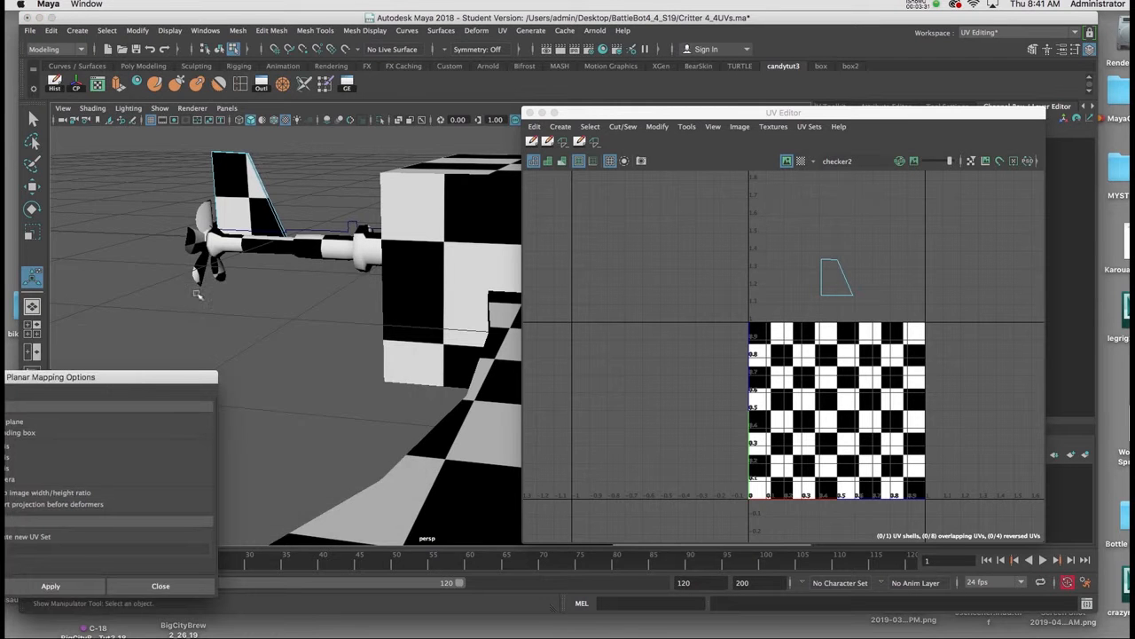
scroll(241, 376, "up", 5)
left_click_drag(266, 359, 375, 317, "alt")
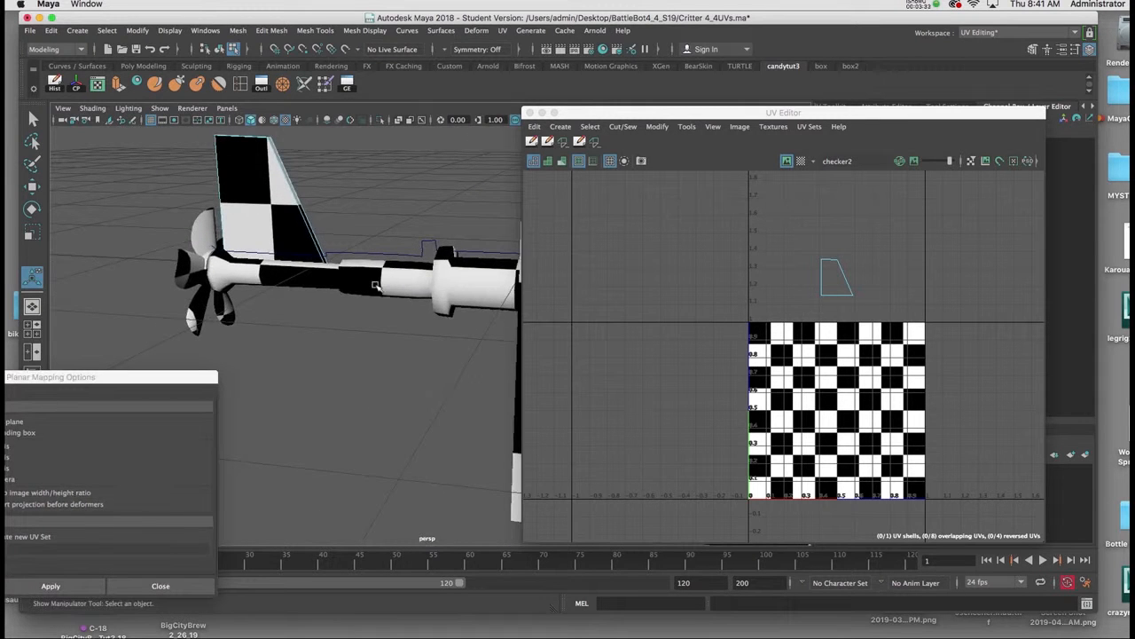
right_click_drag(375, 285, 426, 268)
mouse_move(365, 289)
left_mouse_down("alt")
mouse_move(363, 307)
mouse_move(382, 306)
mouse_move(352, 273)
left_mouse_up("alt")
left_click(347, 267)
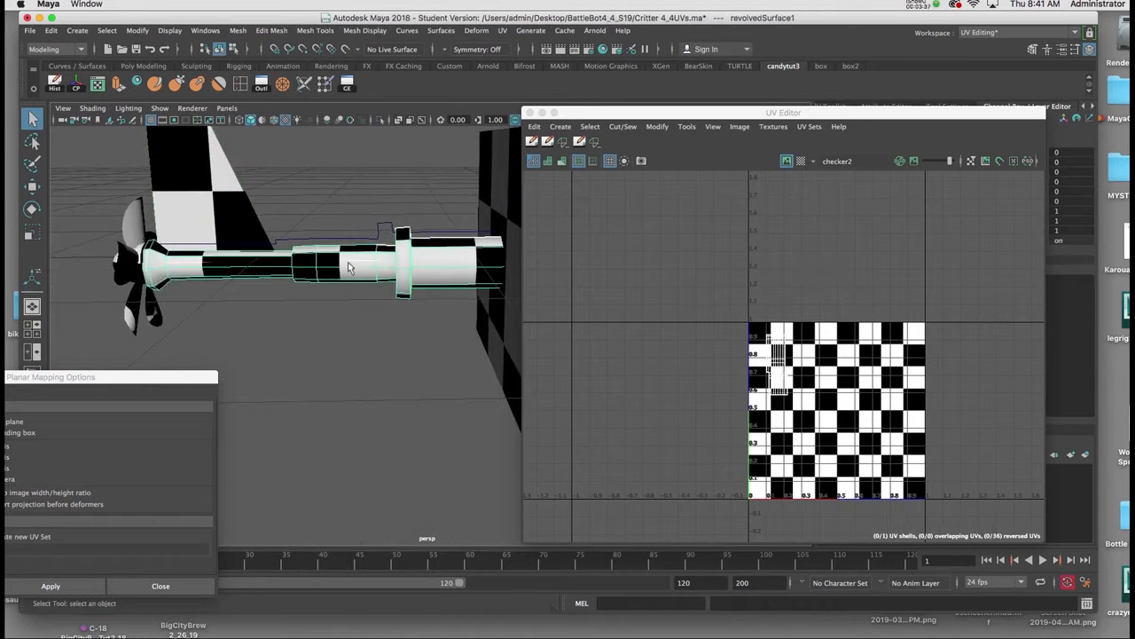
Apply a planar UV projection along the X axis, fitted to the bounding box, to the tail boom.
left_click_drag(393, 352, 365, 307, "alt")
left_click_drag(245, 240, 269, 258, "alt")
left_click_drag(342, 282, 683, 176, "alt")
left_click_drag(562, 177, 880, 78)
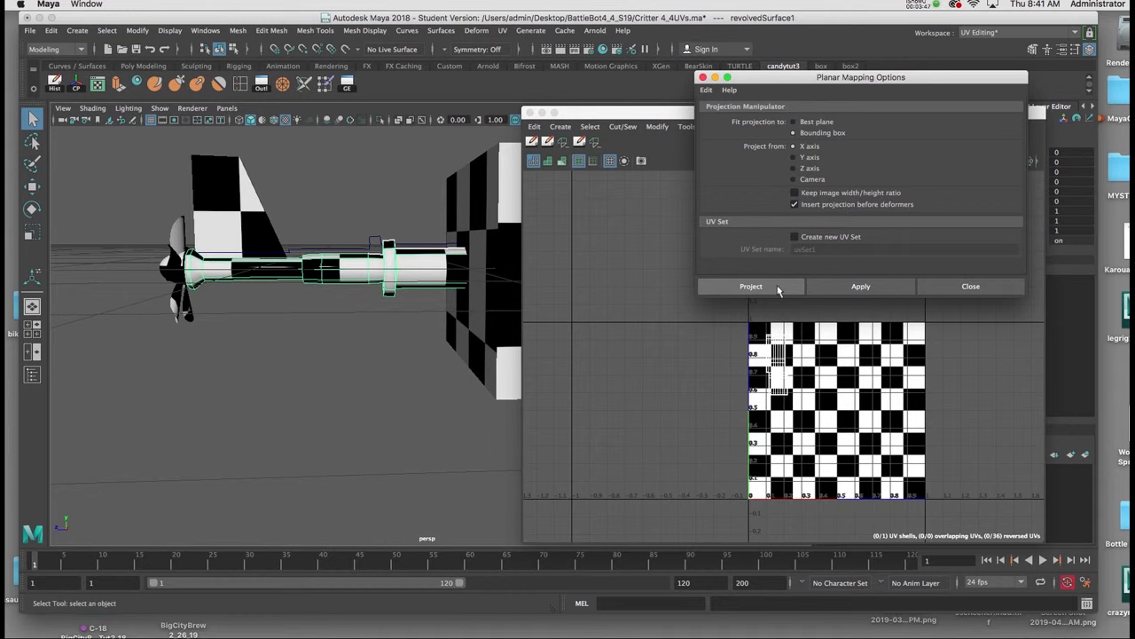
scroll(351, 312, "up", 5)
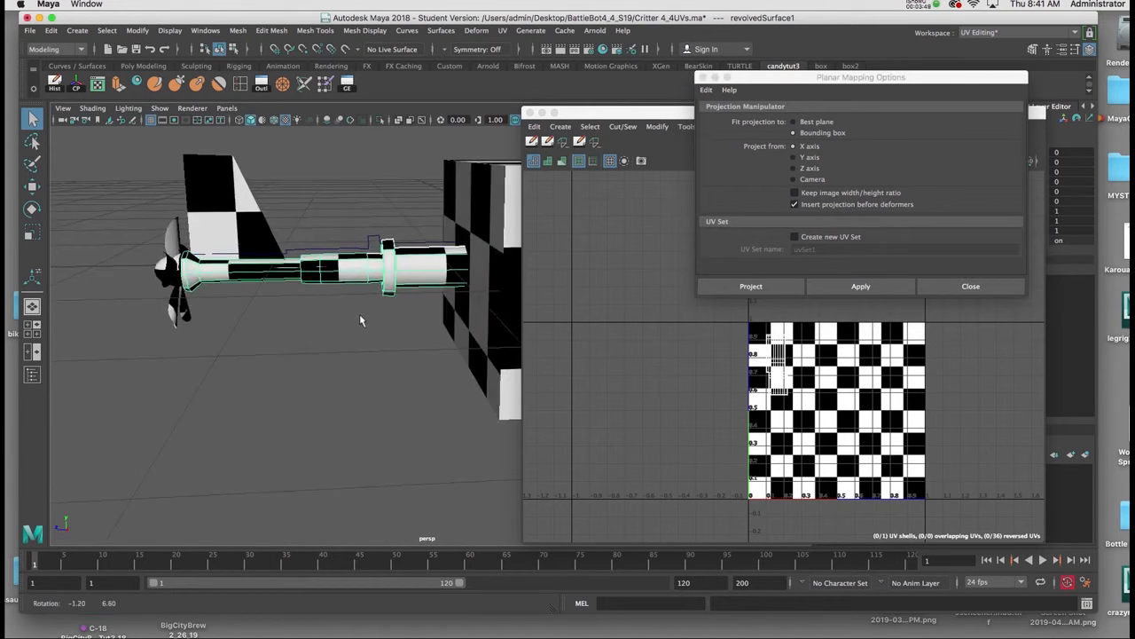
scroll(338, 333, "up", 6)
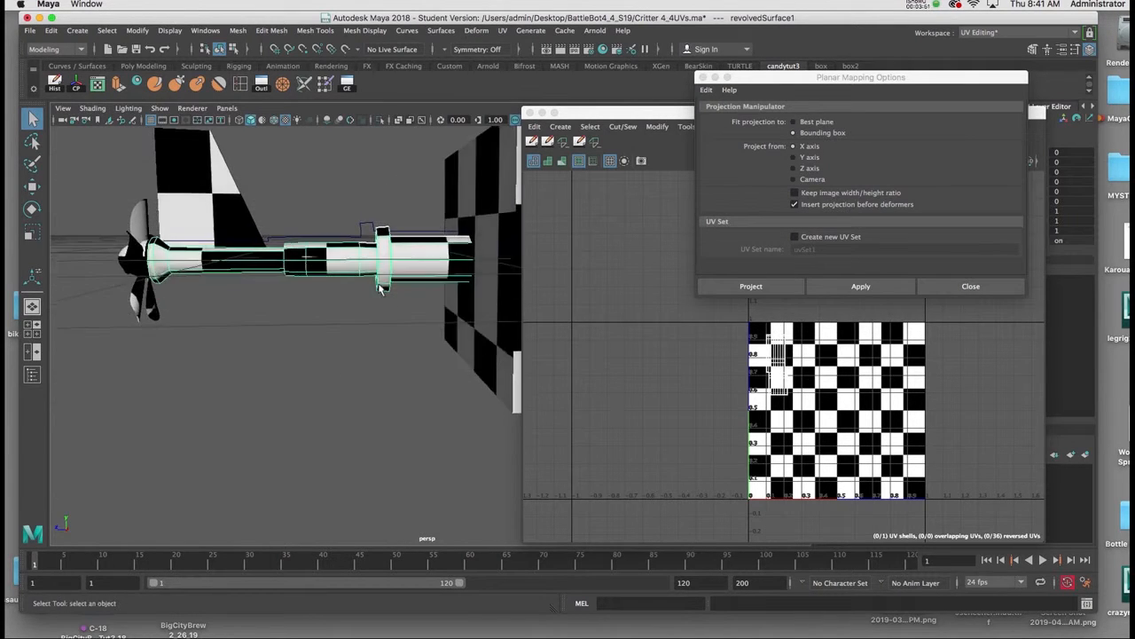
right_click_drag(353, 346, 350, 306, "alt")
left_click_drag(351, 306, 398, 299, "alt")
middle_click_drag(398, 299, 338, 286, "alt")
left_click_drag(338, 287, 386, 312, "alt")
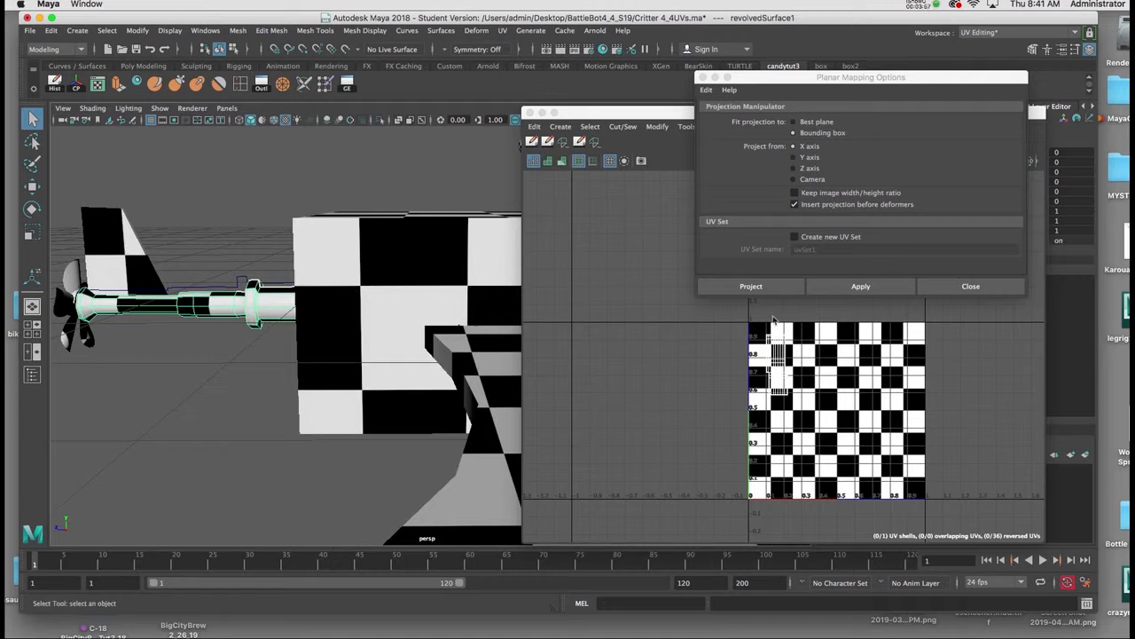
left_click(842, 288)
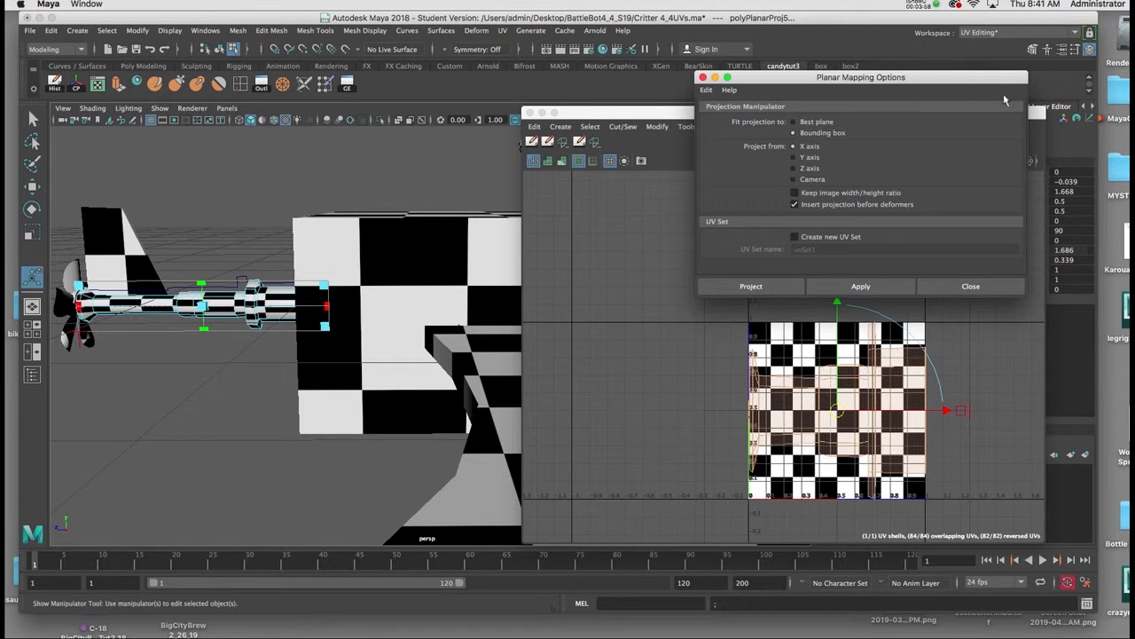
Set the tail boom projection's width and height both to 3.
left_click_drag(683, 114, 458, 136)
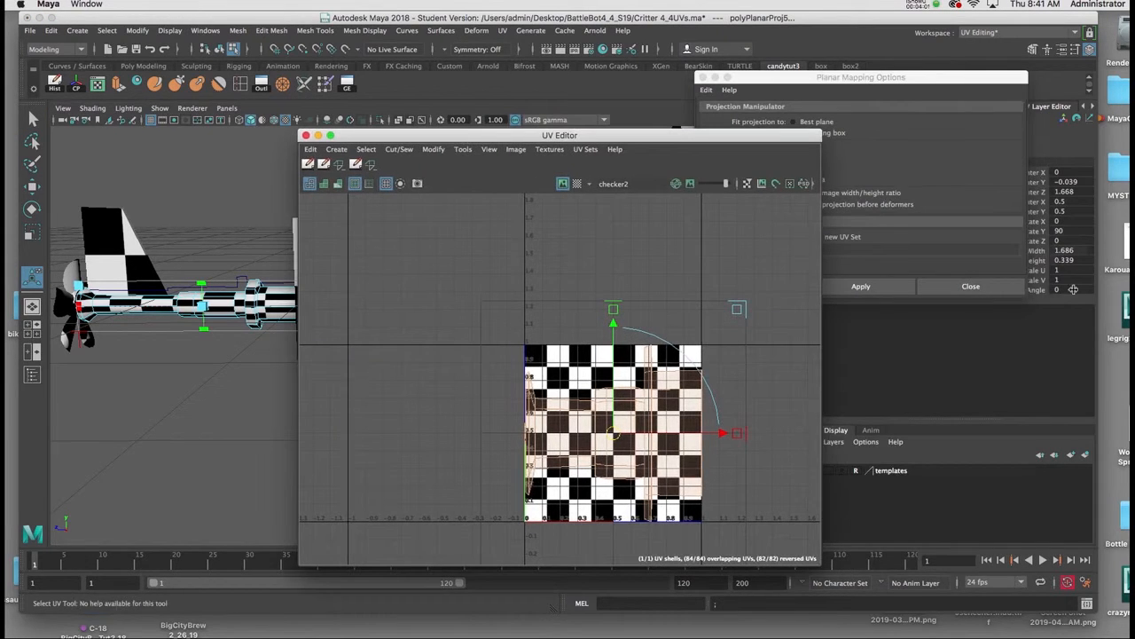
left_click_drag(1083, 251, 1086, 261)
left_click_drag(986, 82, 717, 139)
key("3")
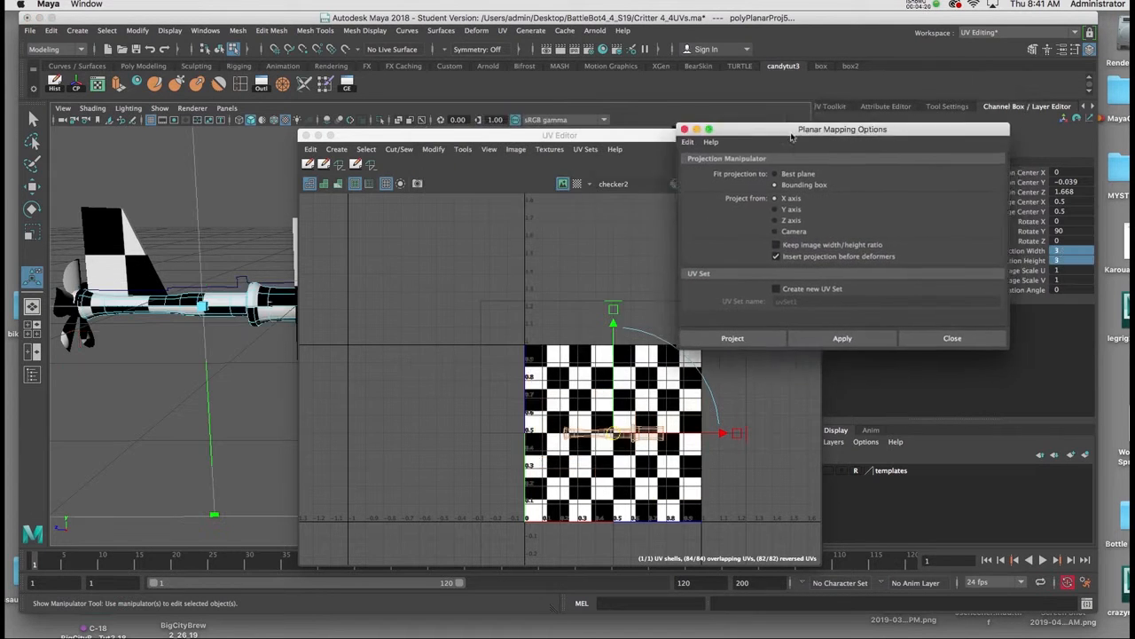
Move the tail boom's UV shell straight down, just below the 0 to 1 texture square.
left_click_drag(717, 136, 745, 137)
left_click_drag(630, 138, 542, 89)
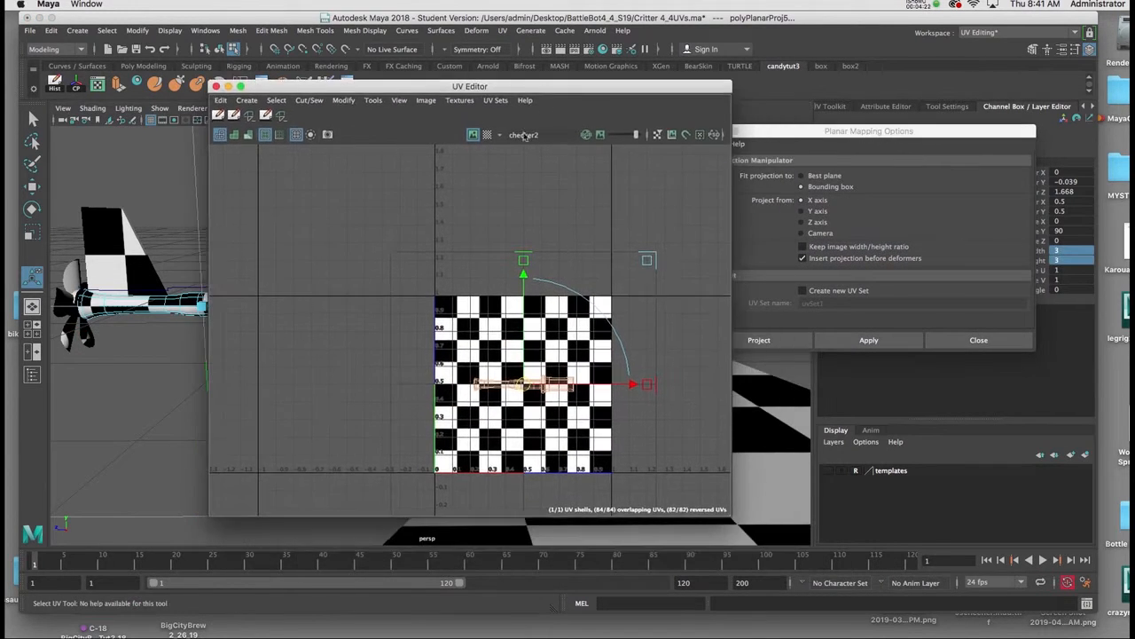
scroll(499, 362, "up", 3)
middle_click_drag(498, 361, 441, 188, "alt")
middle_click_drag(486, 223, 483, 288, "alt")
left_click_drag(499, 156, 499, 323)
scroll(453, 290, "down", 2)
Return the tail boom to object mode and select the propeller at the end of the tail.
left_click_drag(365, 87, 589, 89)
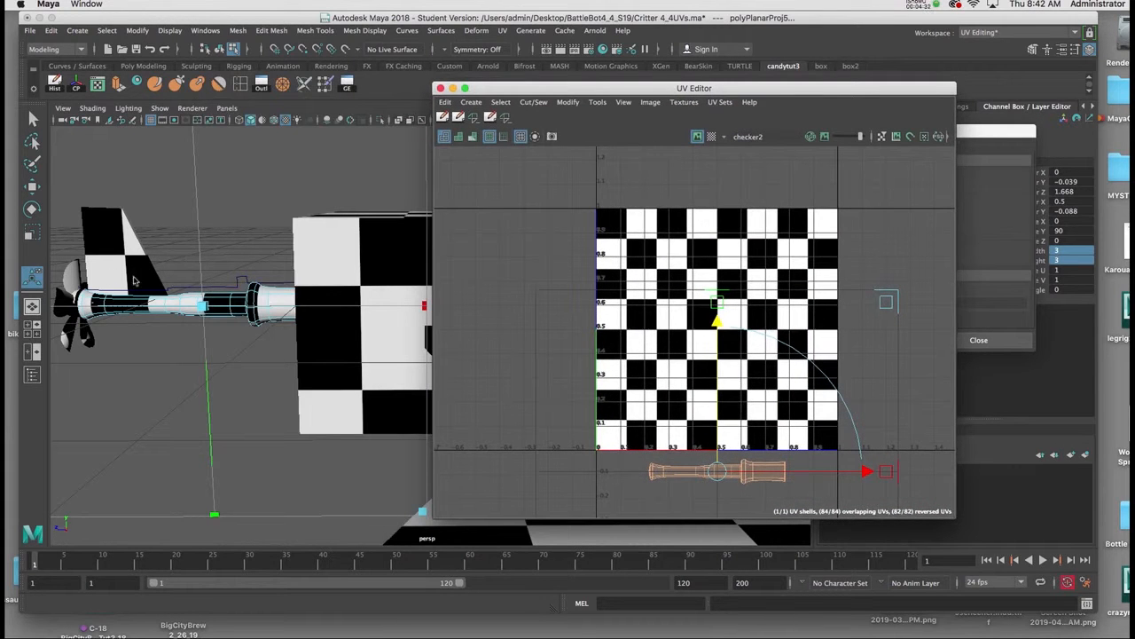
left_click_drag(284, 236, 346, 240, "alt")
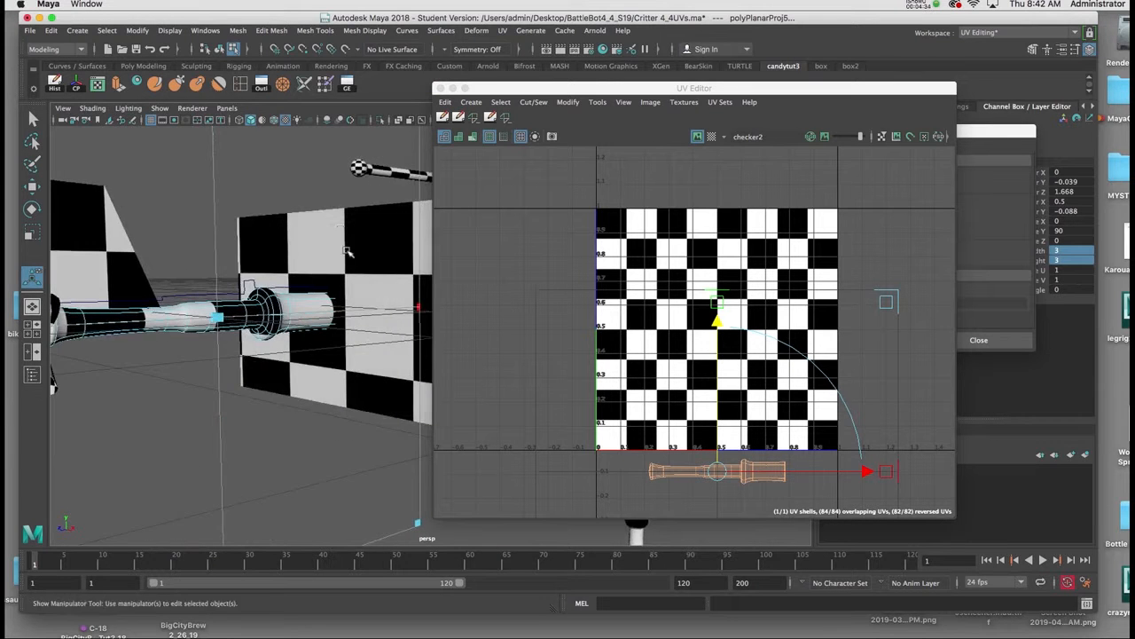
scroll(344, 240, "down", 4)
right_click_drag(190, 265, 236, 243)
left_click_drag(236, 273, 229, 311, "alt")
left_click(229, 317)
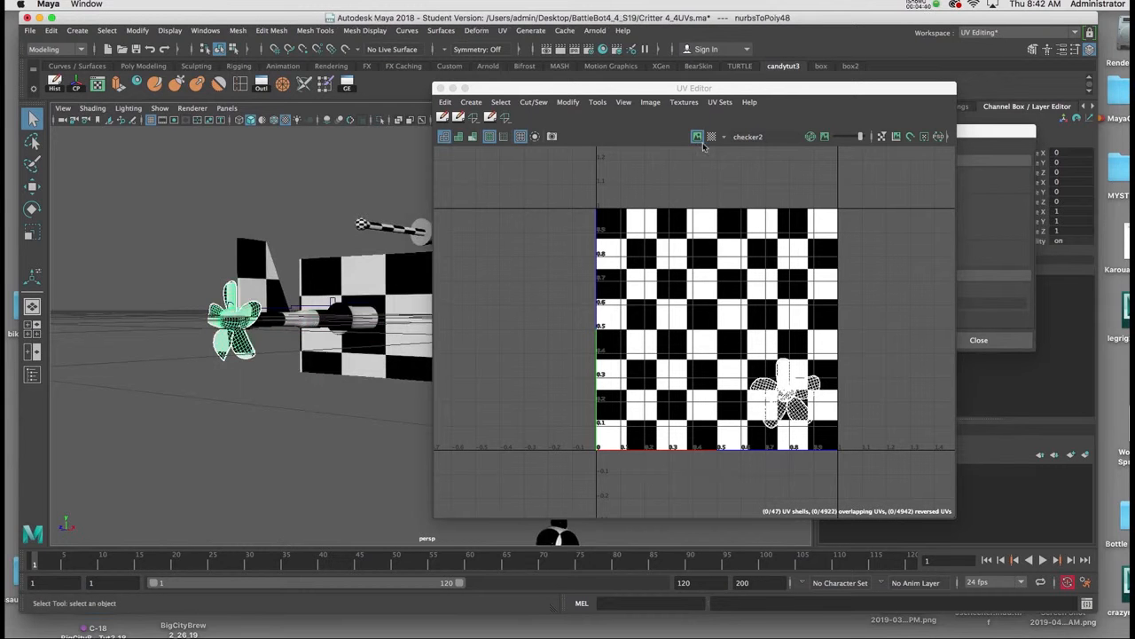
Apply a planar UV projection along the Z axis, fitted to the bounding box, to the propeller.
left_click_drag(764, 90, 756, 87)
left_click_drag(970, 131, 750, 168)
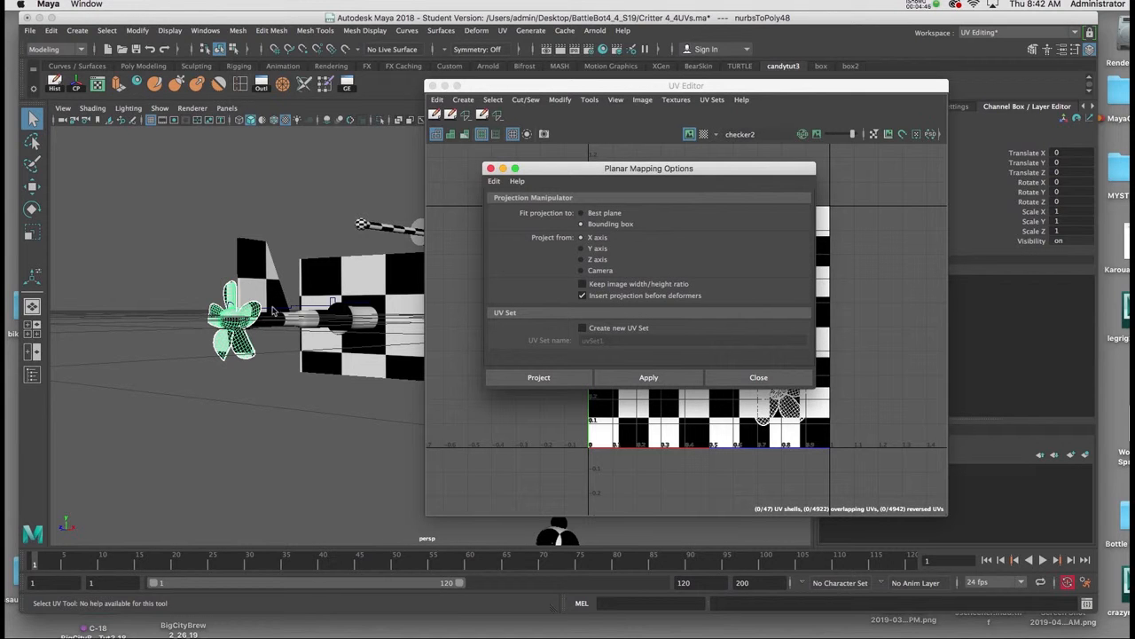
key("w")
left_click_drag(259, 316, 250, 362, "alt")
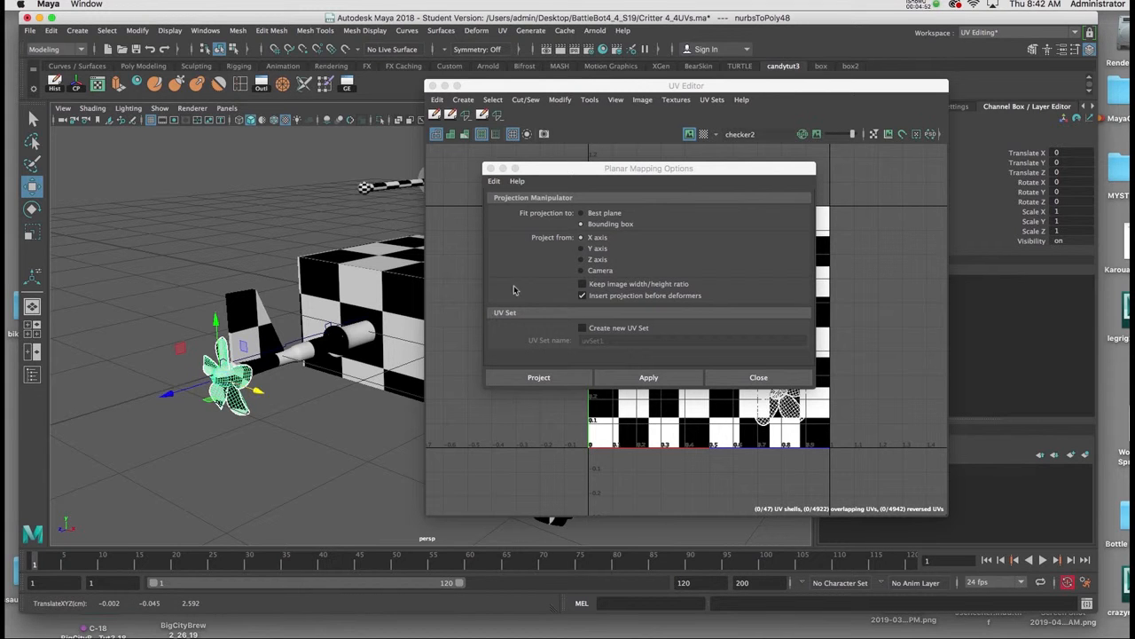
left_click(582, 259)
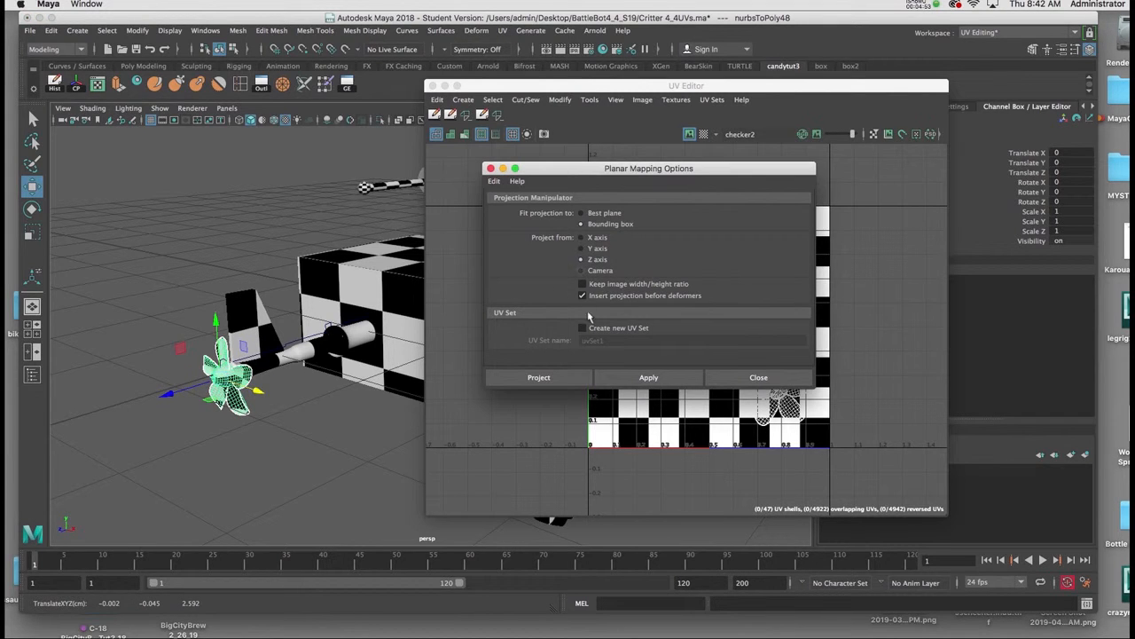
left_click(635, 379)
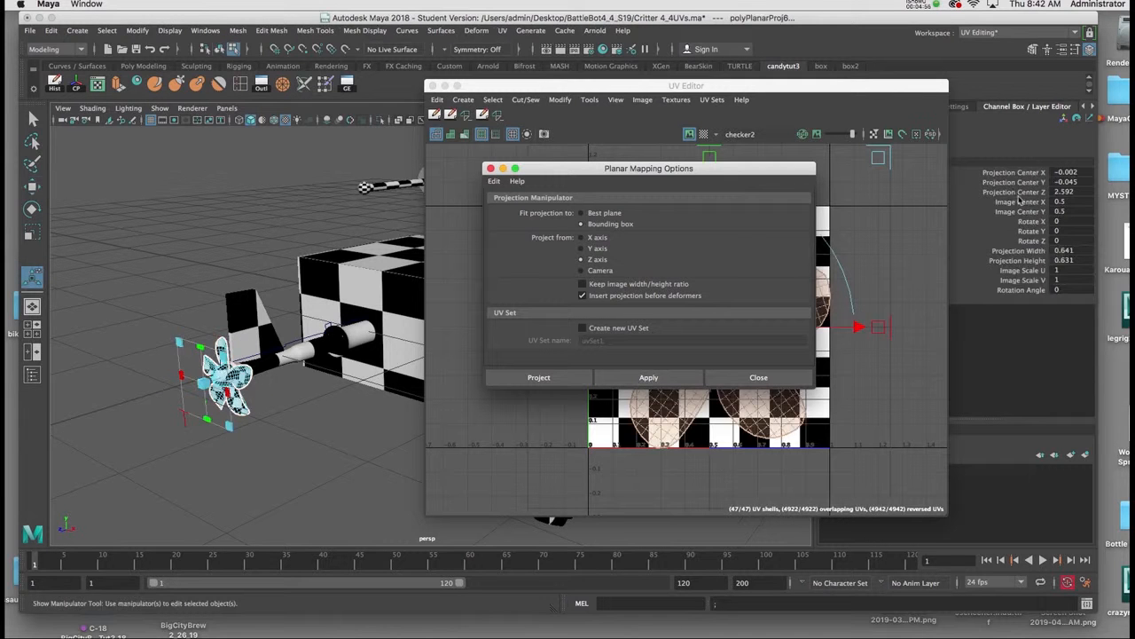
Set the propeller projection's width and height both to 3.
left_click_drag(1083, 250, 1084, 259)
type("3")
key("Return")
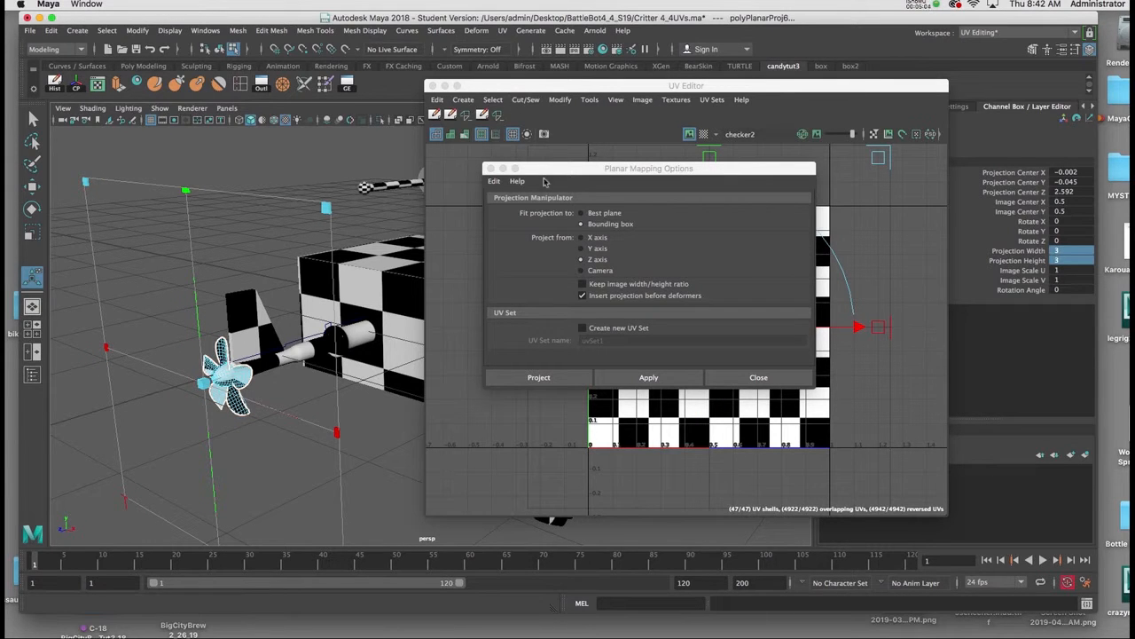
Move the propeller's UV shell just below the 0 to 1 texture square, near its lower-left corner.
left_click_drag(532, 169, 130, 156)
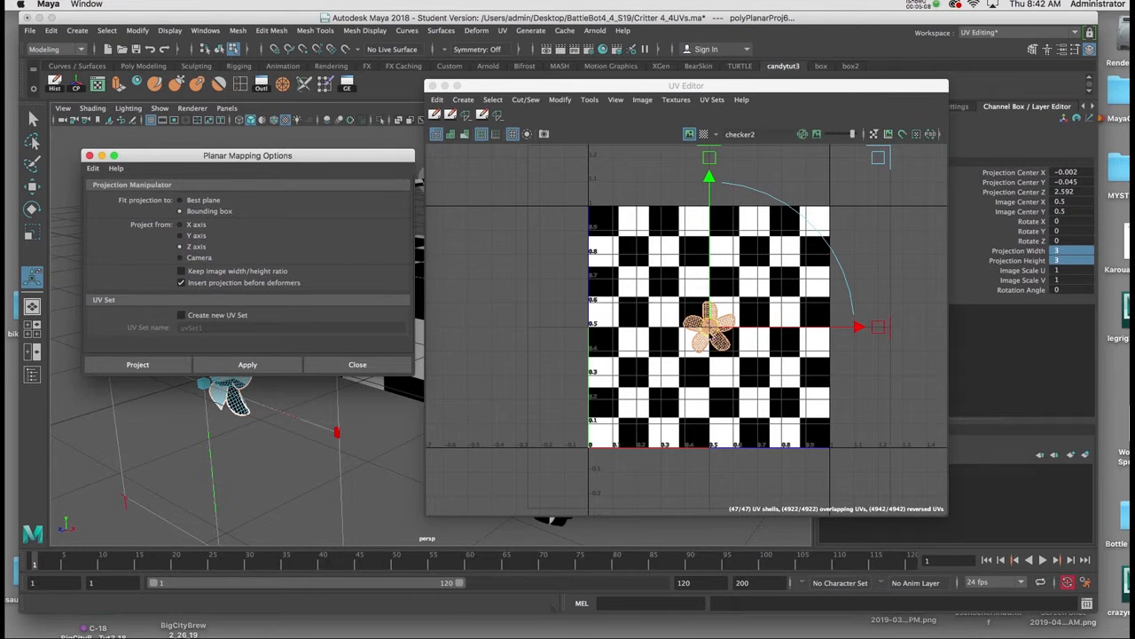
left_click(712, 353)
scroll(701, 350, "down", 3)
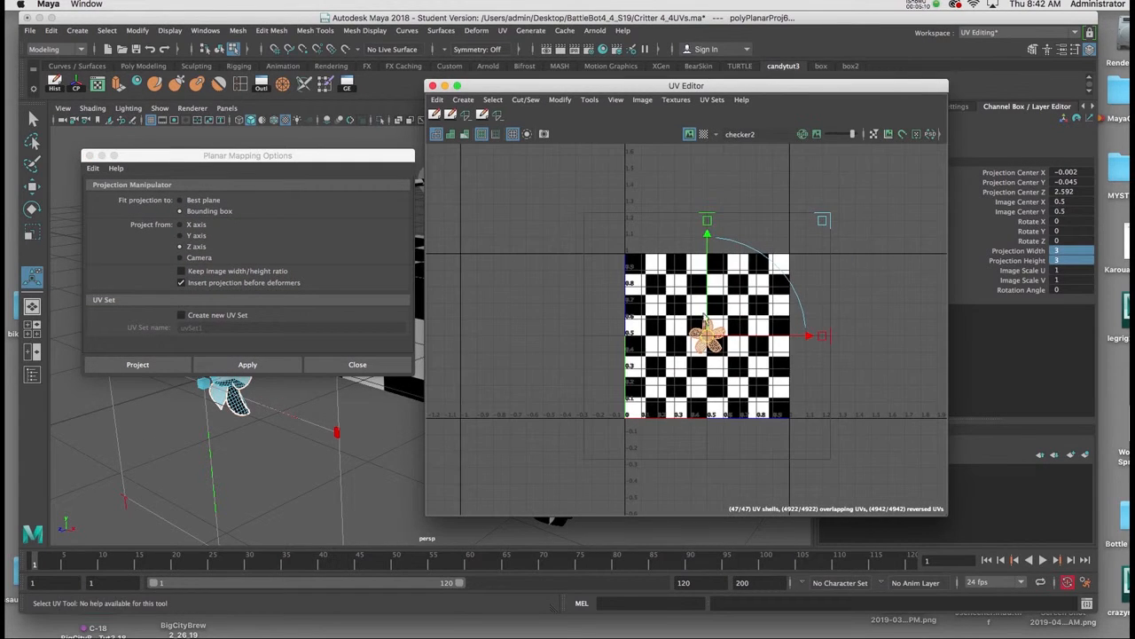
left_click_drag(707, 335, 646, 448)
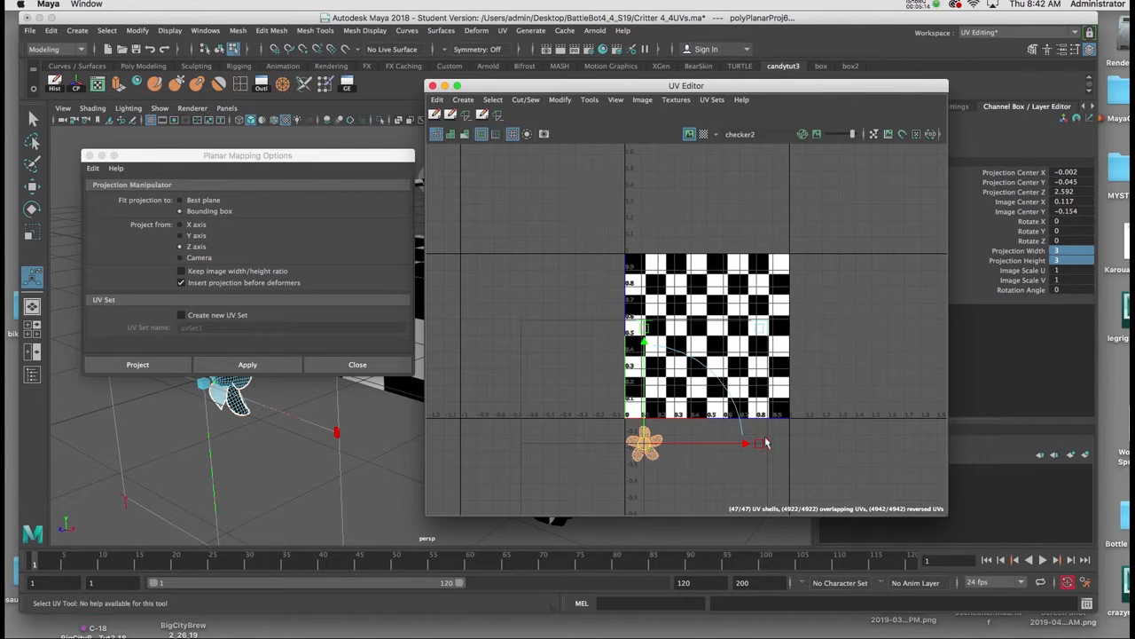
Return the propeller to object mode and select the large white sphere at the front of the body.
left_click_drag(373, 165, 272, 349)
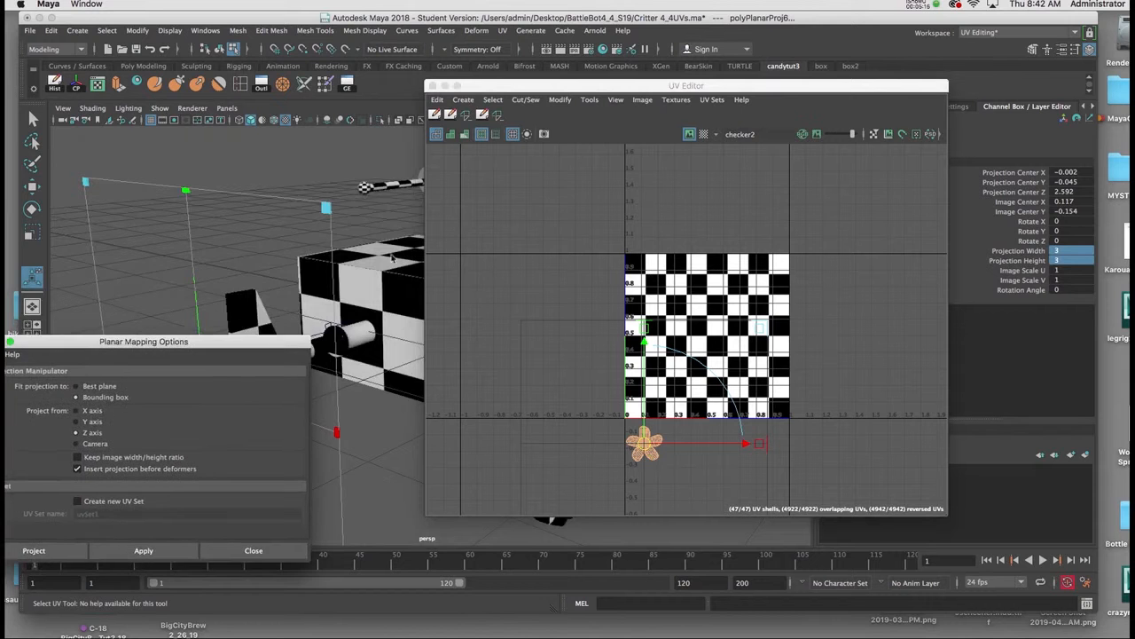
left_click_drag(477, 85, 628, 79)
left_click_drag(390, 266, 423, 282, "alt")
right_click_drag(422, 283, 407, 293)
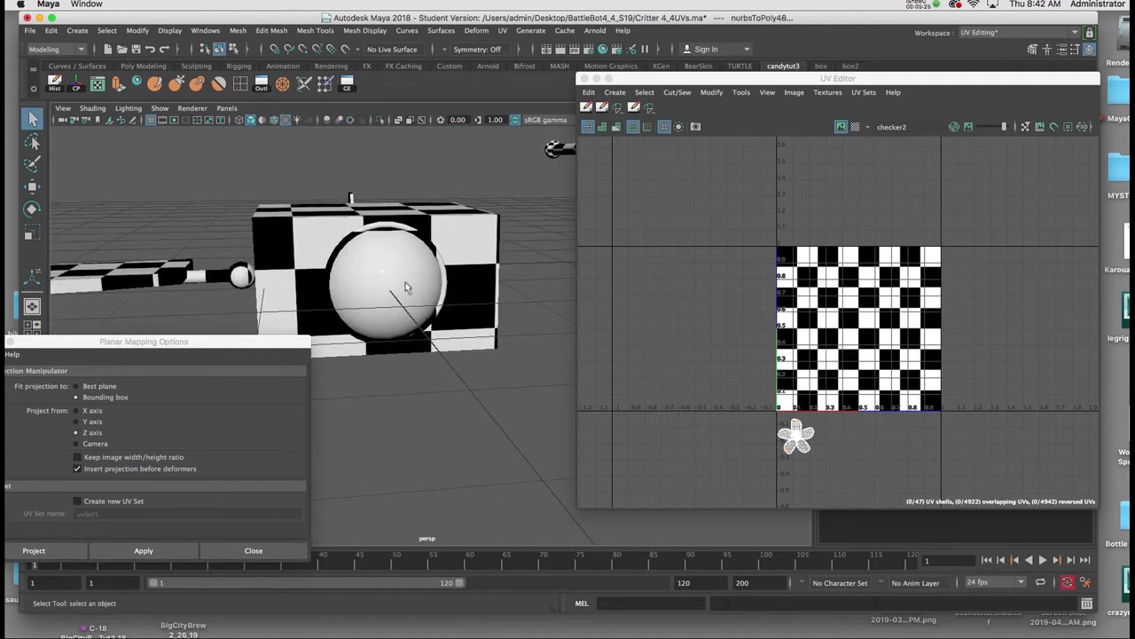
left_click(407, 287)
Apply a planar UV projection along the Z axis, fitted to the bounding box, to the front sphere.
left_click_drag(406, 288, 405, 293, "alt")
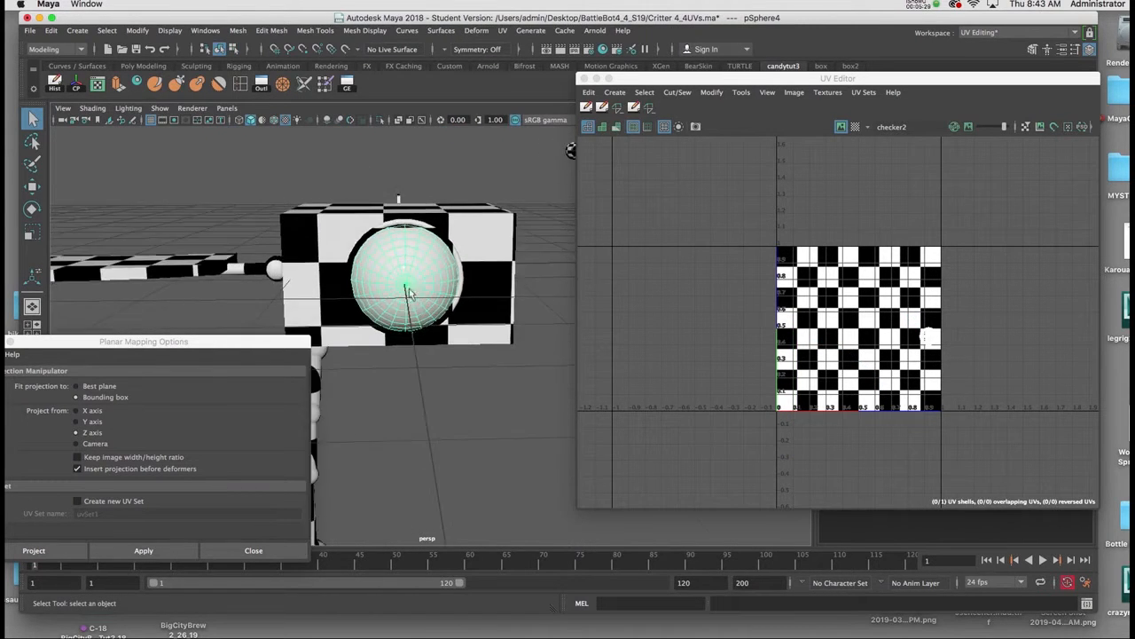
left_click_drag(288, 345, 843, 215)
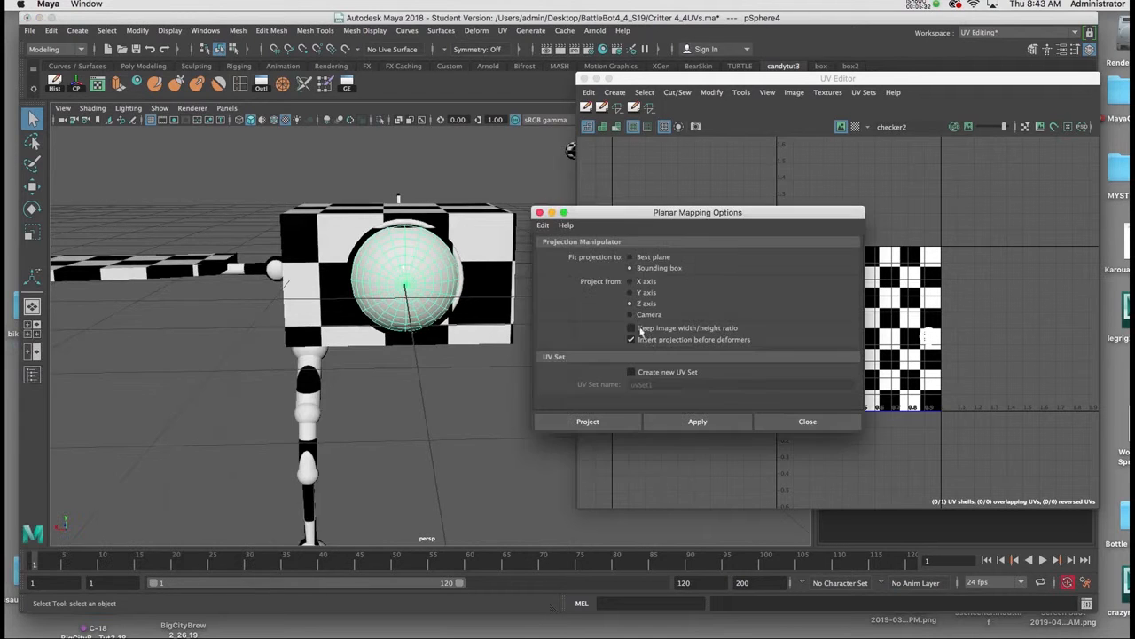
left_click_drag(616, 218, 638, 197)
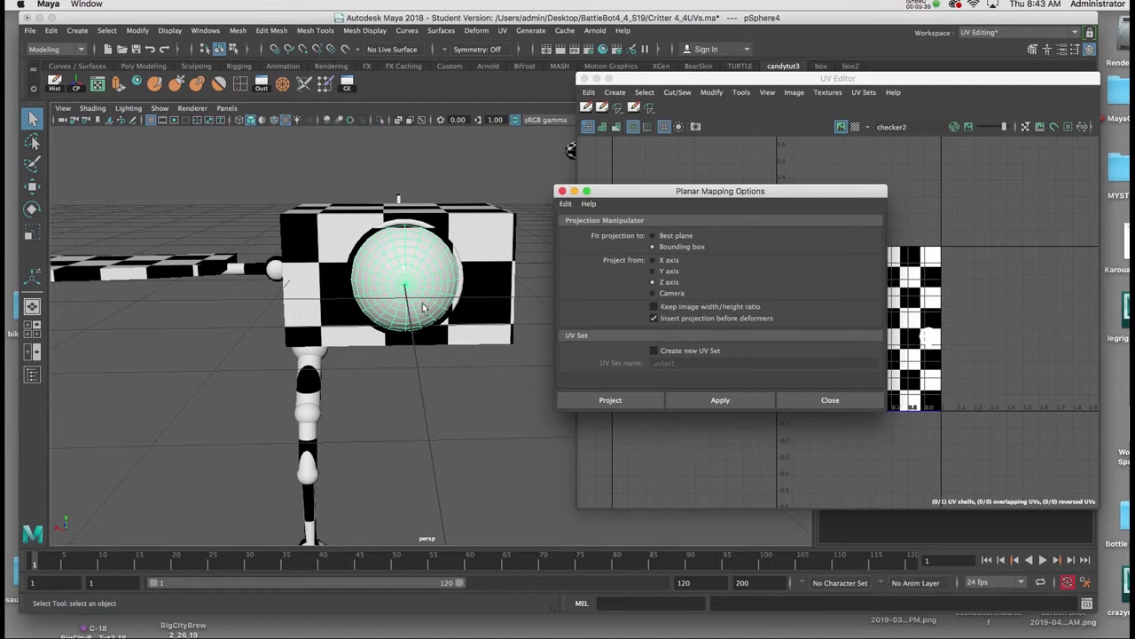
key("w")
left_click_drag(404, 302, 503, 331, "alt")
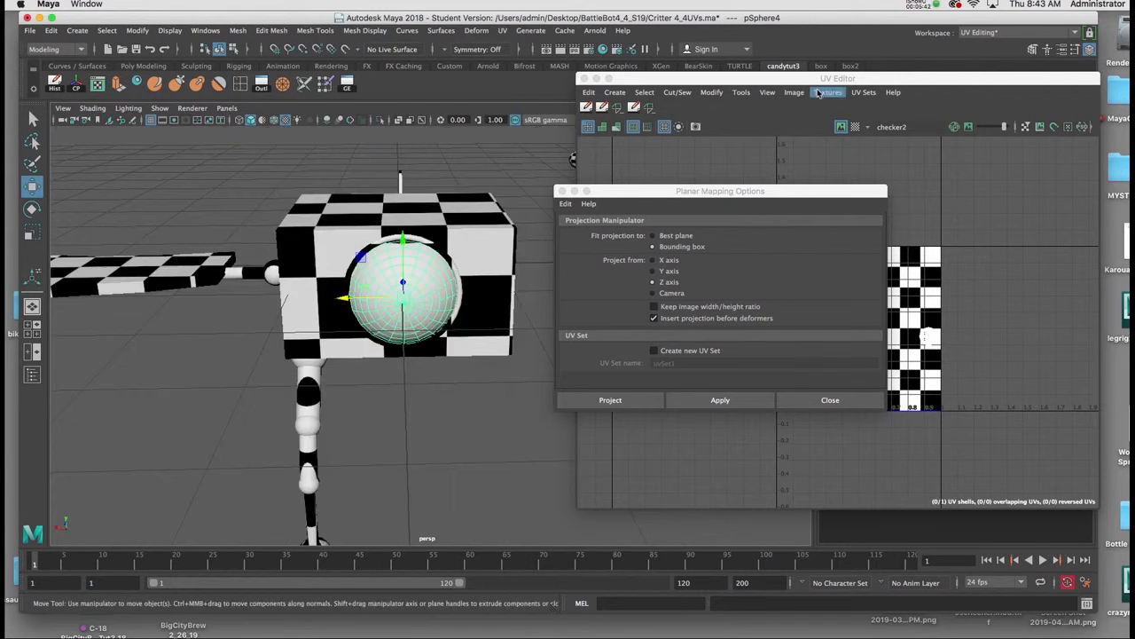
left_click_drag(820, 78, 303, 127)
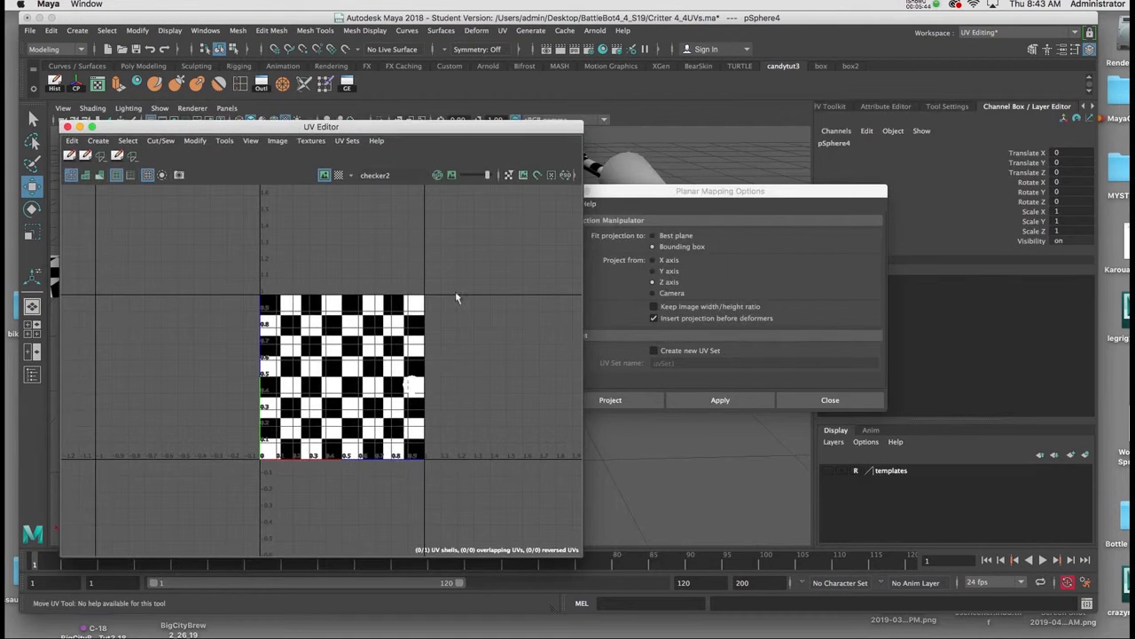
left_click(715, 400)
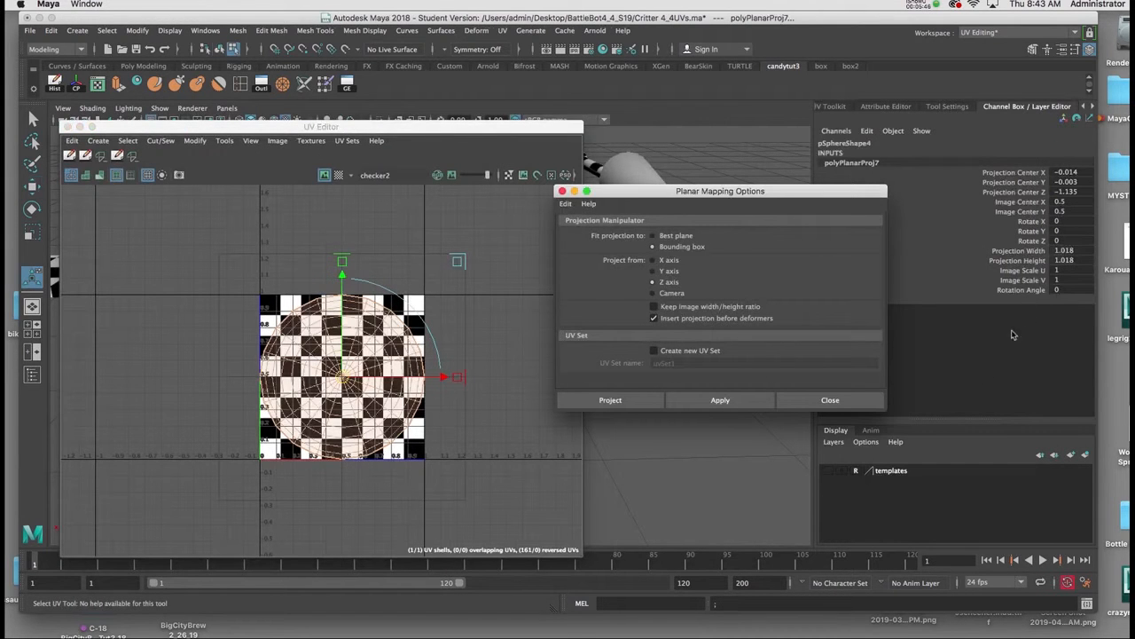
Set the front sphere projection's width and height to 3 and move its UV shell outside the texture square, beyond its lower-right corner.
left_click_drag(1083, 250, 1069, 261)
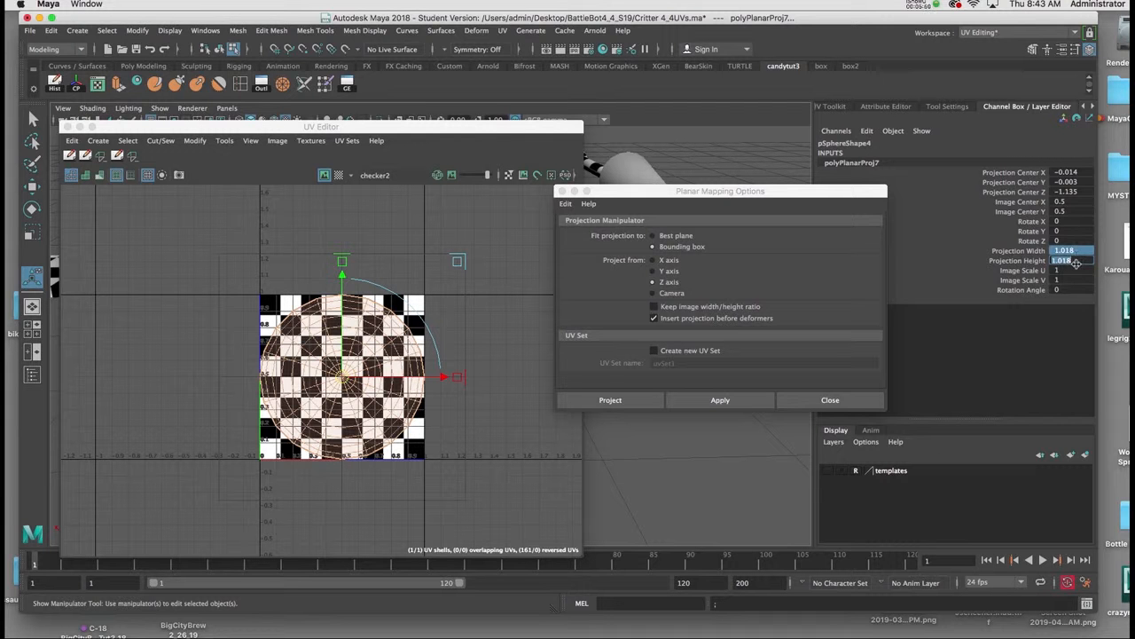
type("3")
key("Return")
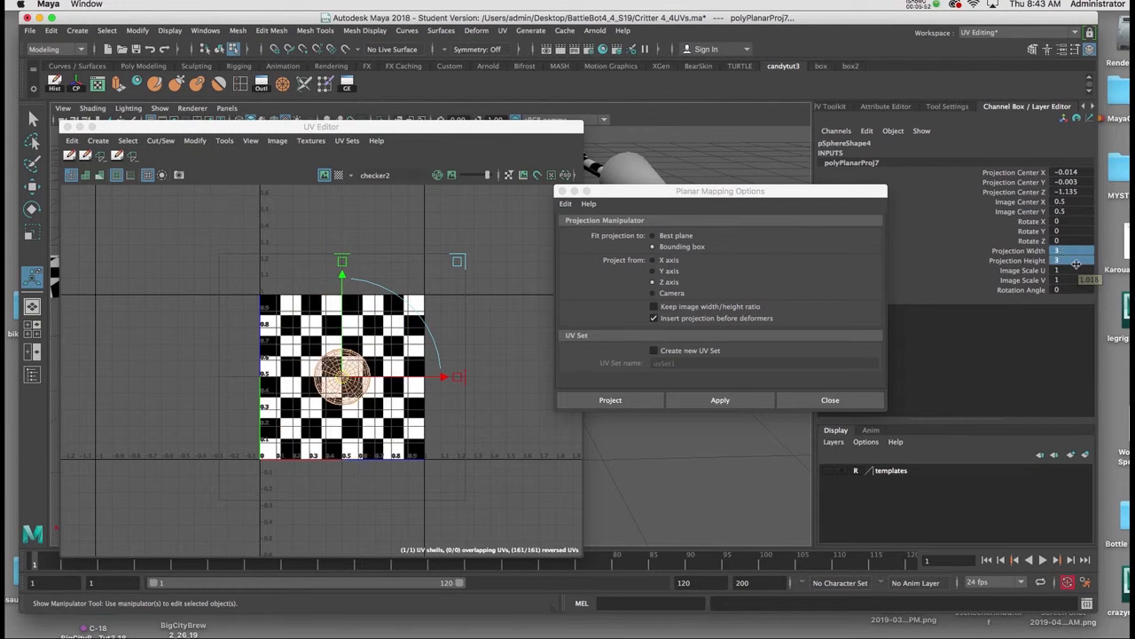
scroll(399, 386, "down", 3)
left_click_drag(358, 383, 537, 497)
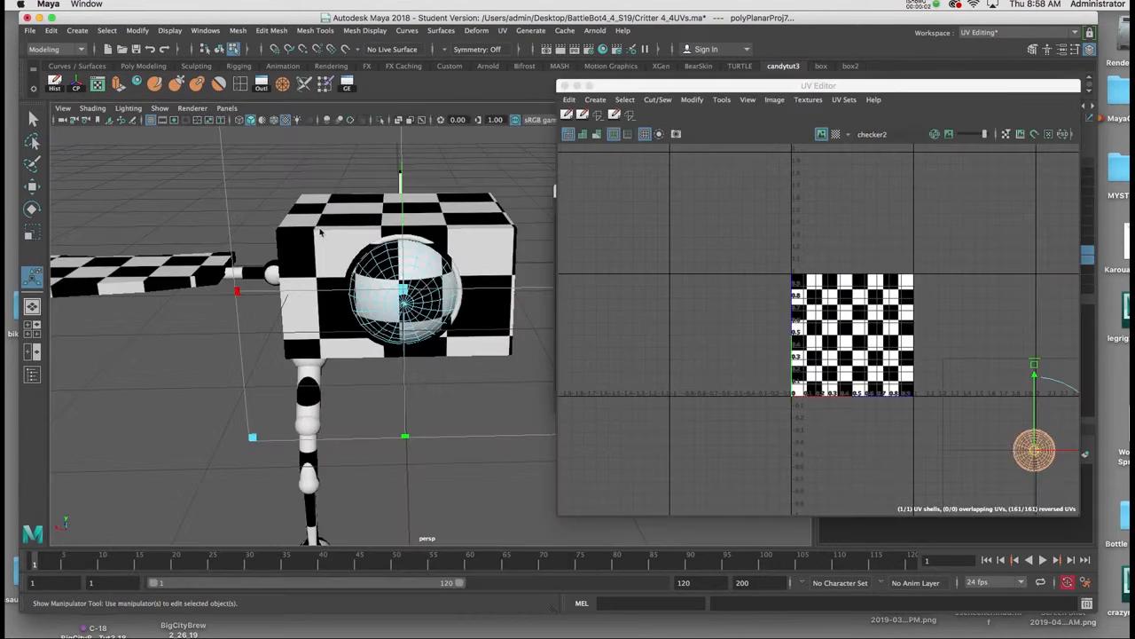
Select the ring around the front sphere and apply a planar UV projection along the Z axis, fitted to the bounding box.
right_click_drag(278, 283, 278, 304)
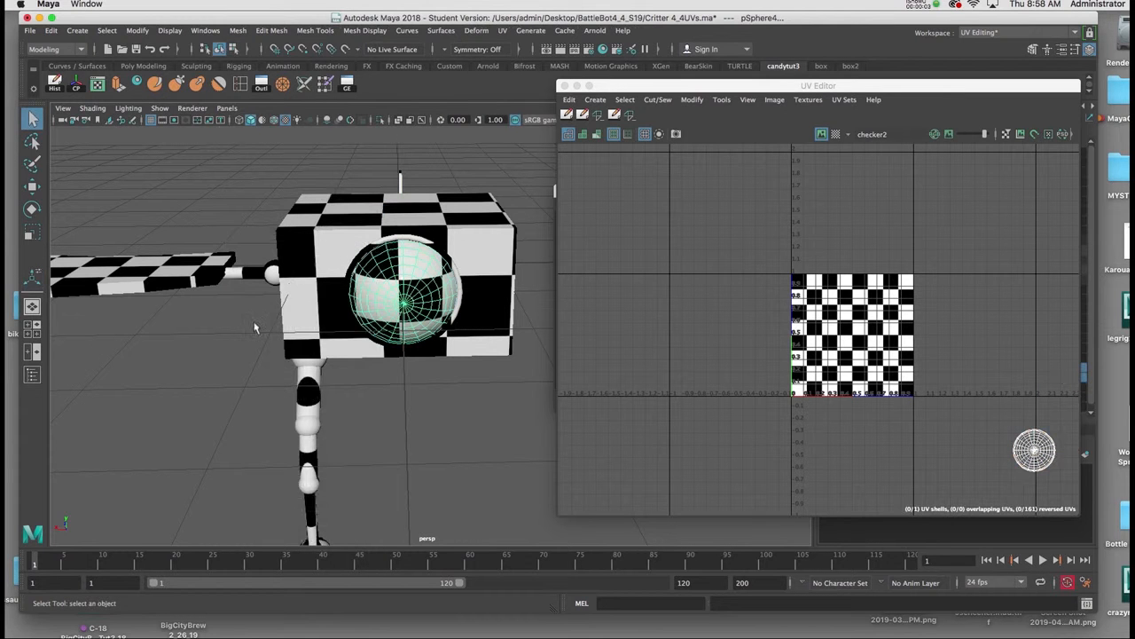
scroll(381, 231, "up", 4)
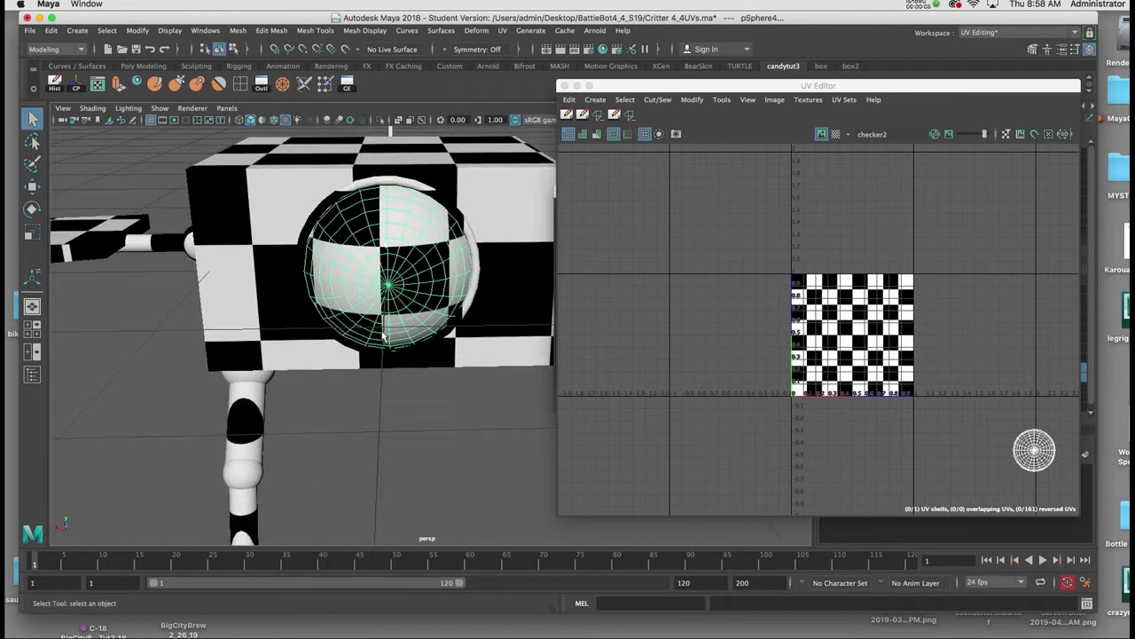
left_click(410, 183)
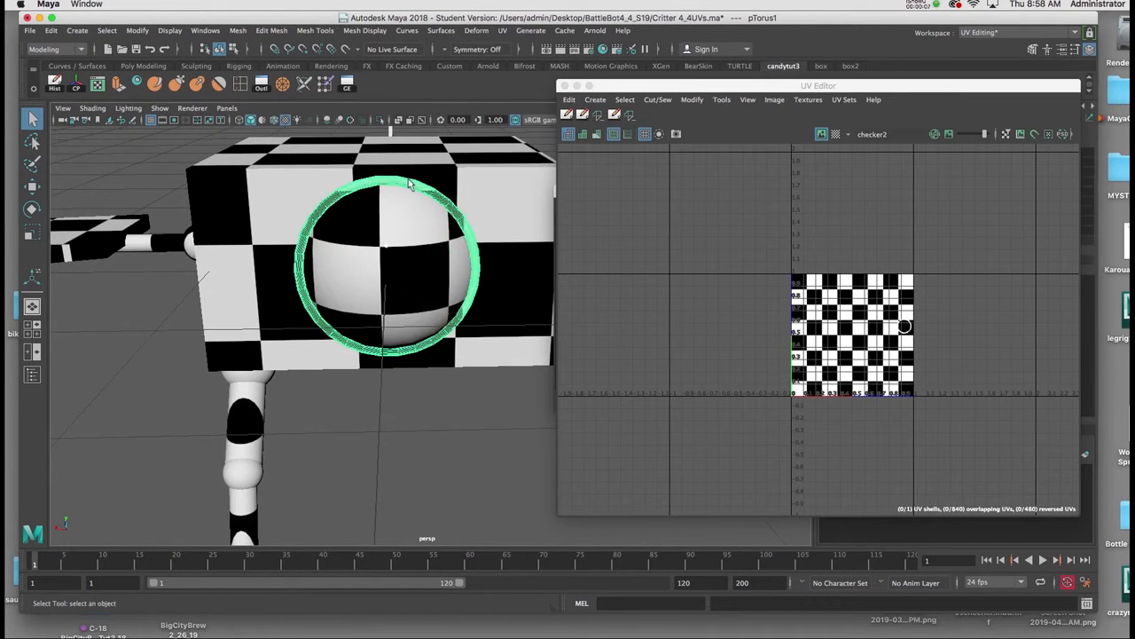
scroll(453, 268, "down", 5)
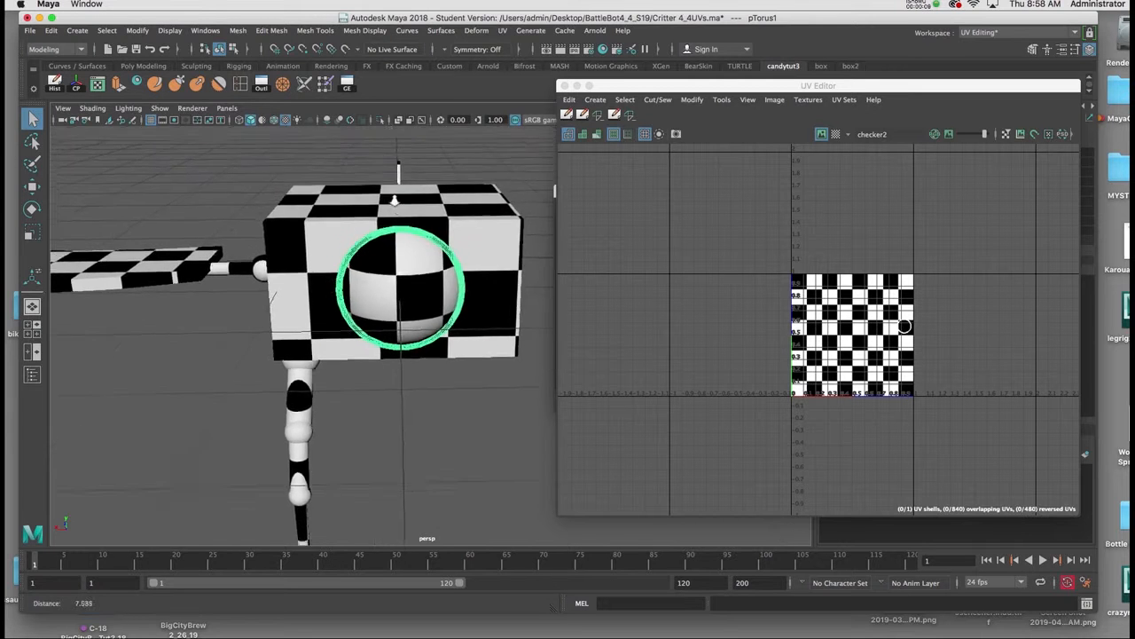
left_click_drag(635, 86, 329, 94)
left_click(856, 189)
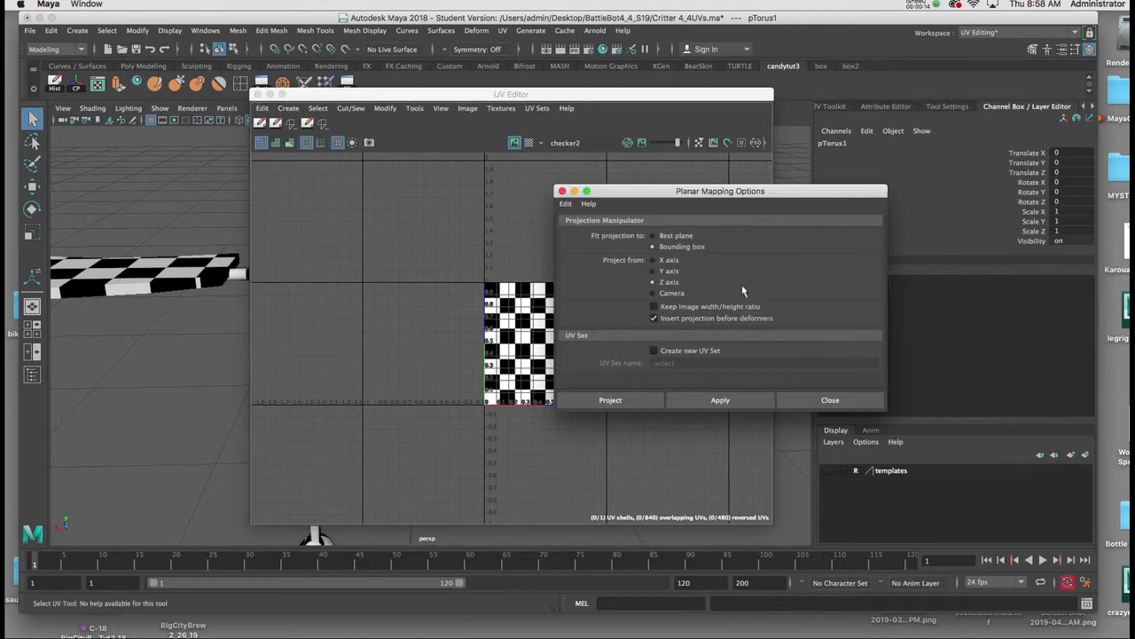
left_click(690, 404)
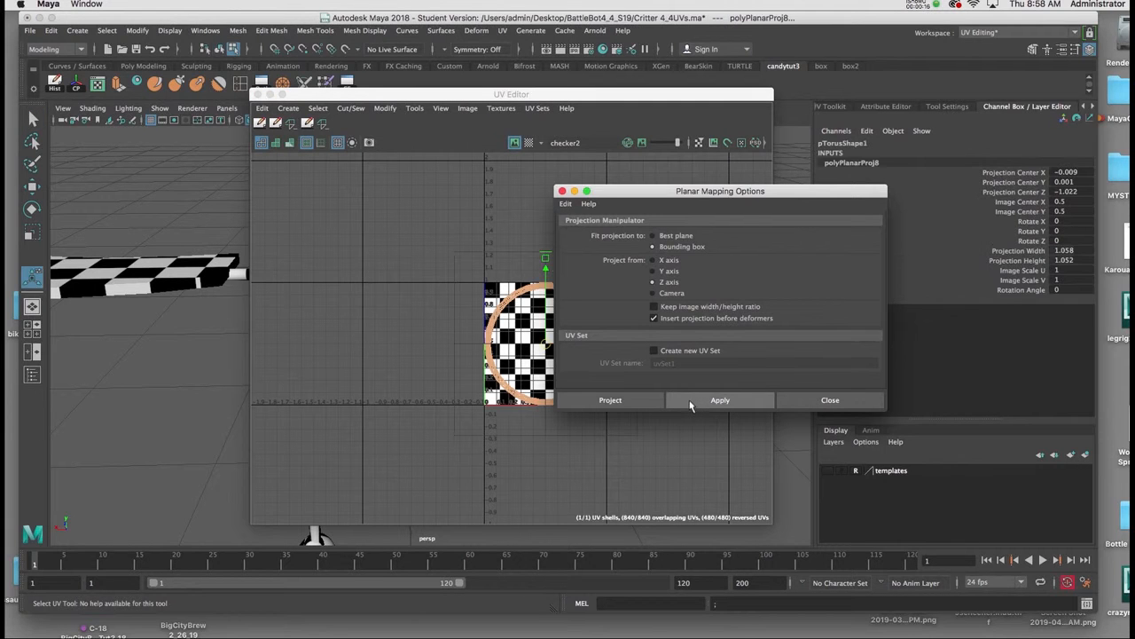
Set the ring projection's width and height to 3 and move its UV shell beyond the texture square's lower-right corner.
left_click_drag(1090, 251, 1087, 260)
type("3")
key("Return")
left_click_drag(624, 193, 827, 179)
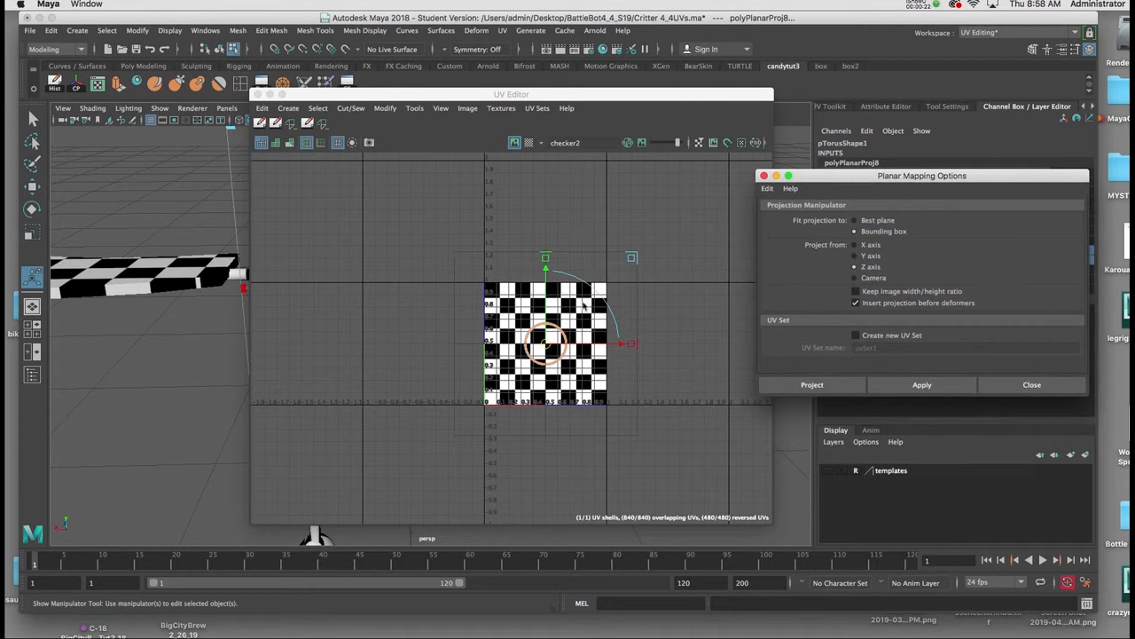
left_click_drag(549, 349, 669, 458)
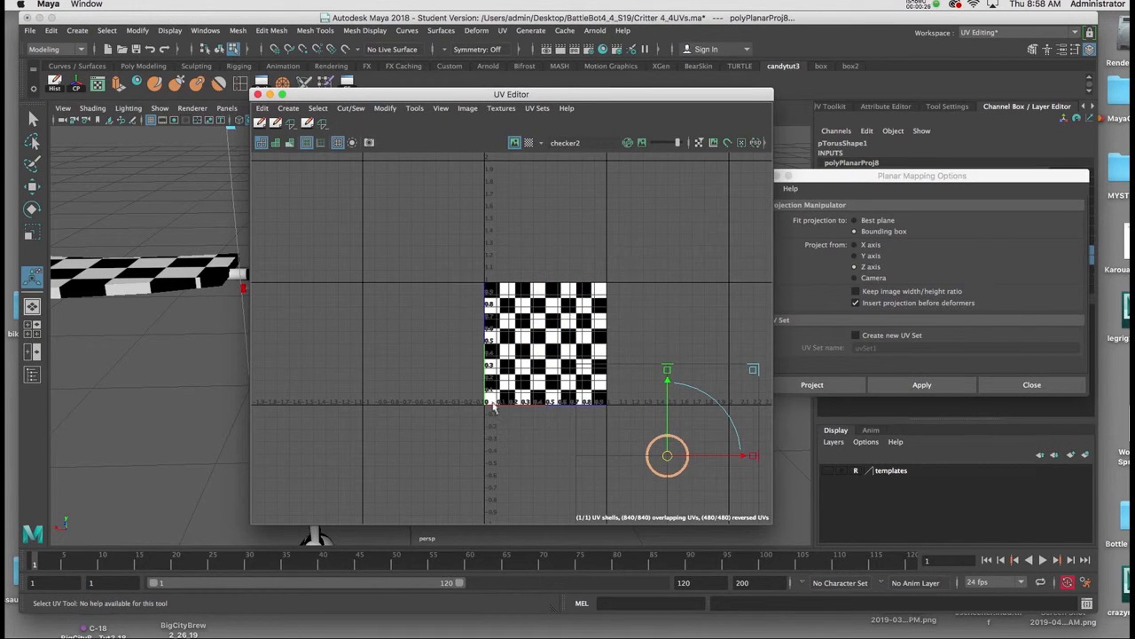
Return the ring to object mode and select the thin checkered rod attached to the gray cone.
left_click_drag(396, 95, 647, 110)
left_click_drag(353, 168, 337, 167, "alt")
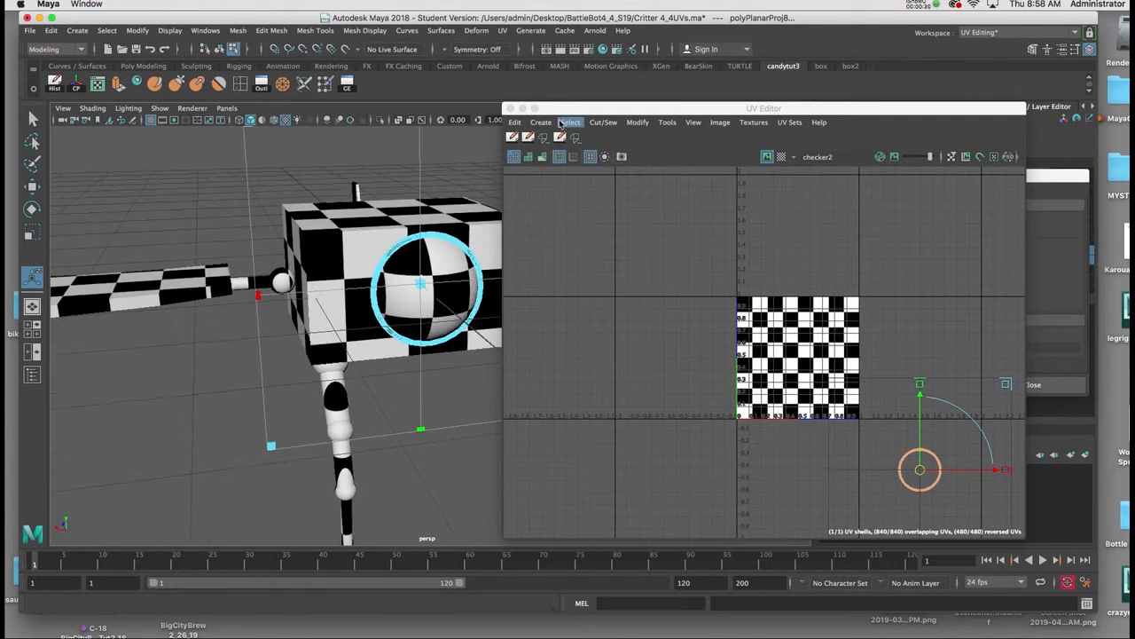
left_click_drag(558, 111, 679, 114)
right_click_drag(443, 200, 454, 211, "alt")
middle_click_drag(454, 211, 325, 257, "alt")
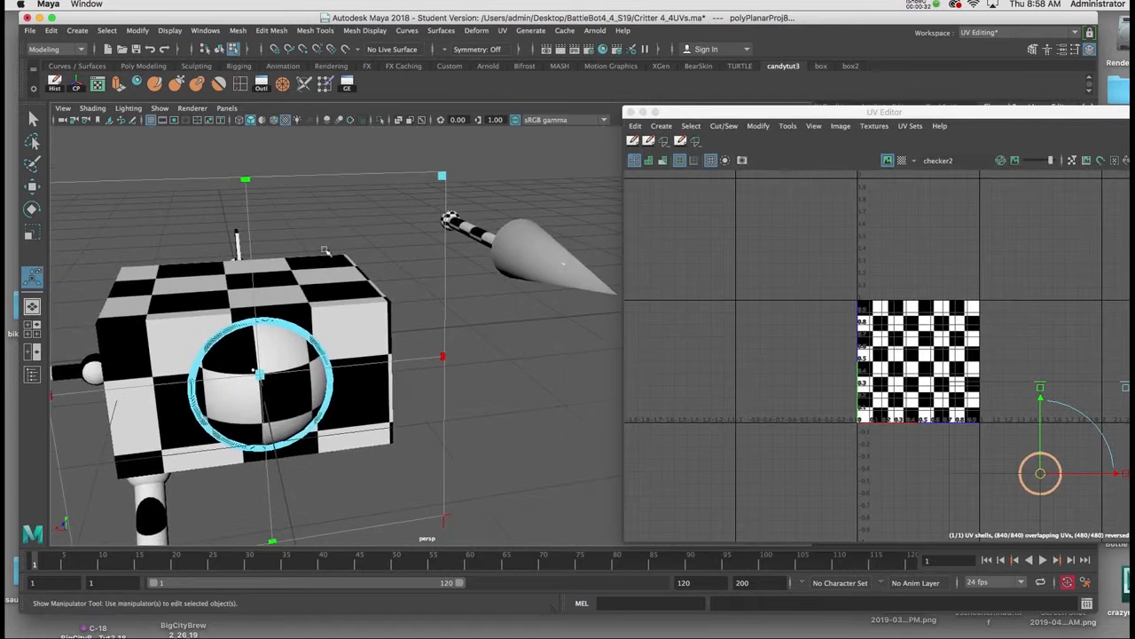
right_click_drag(316, 269, 335, 293, "alt")
left_click_drag(335, 293, 359, 167, "alt")
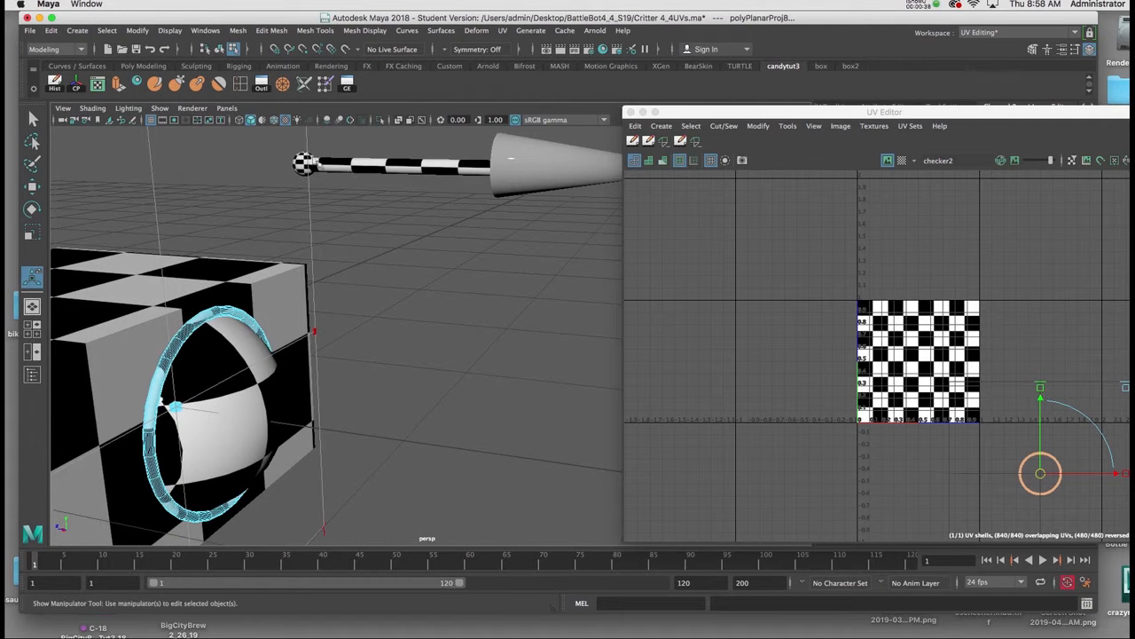
right_click_drag(395, 169, 423, 169)
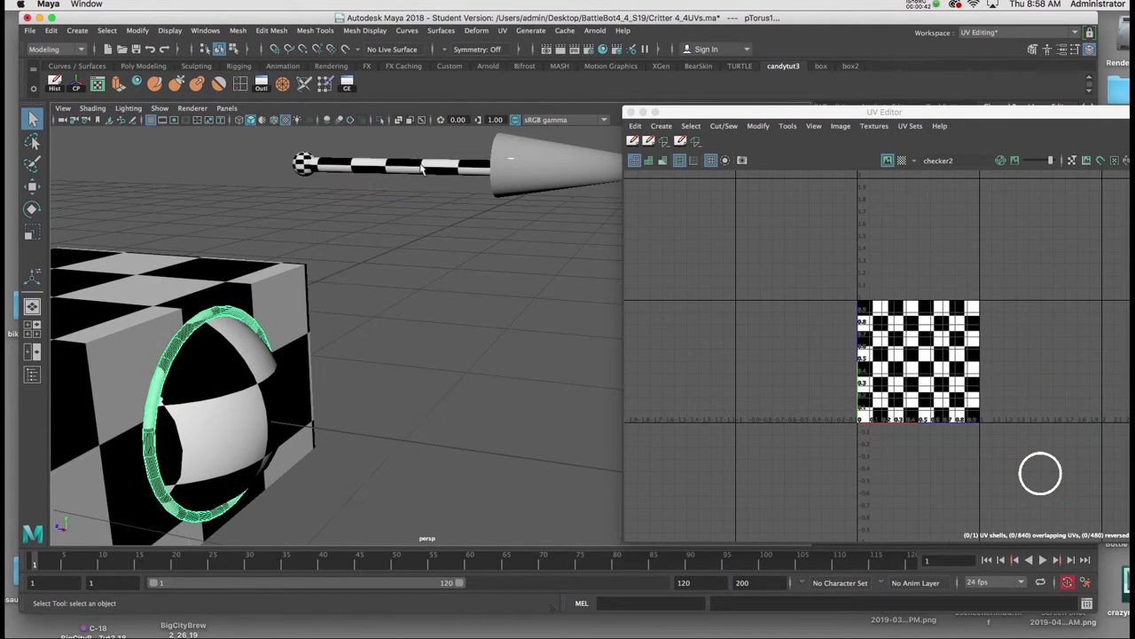
left_click(422, 168)
Apply a planar UV projection along the X axis, fitted to the bounding box, to the rod.
left_click_drag(819, 113, 630, 102)
left_click_drag(355, 210, 322, 223, "alt")
left_click_drag(824, 106, 481, 126)
left_click(855, 245)
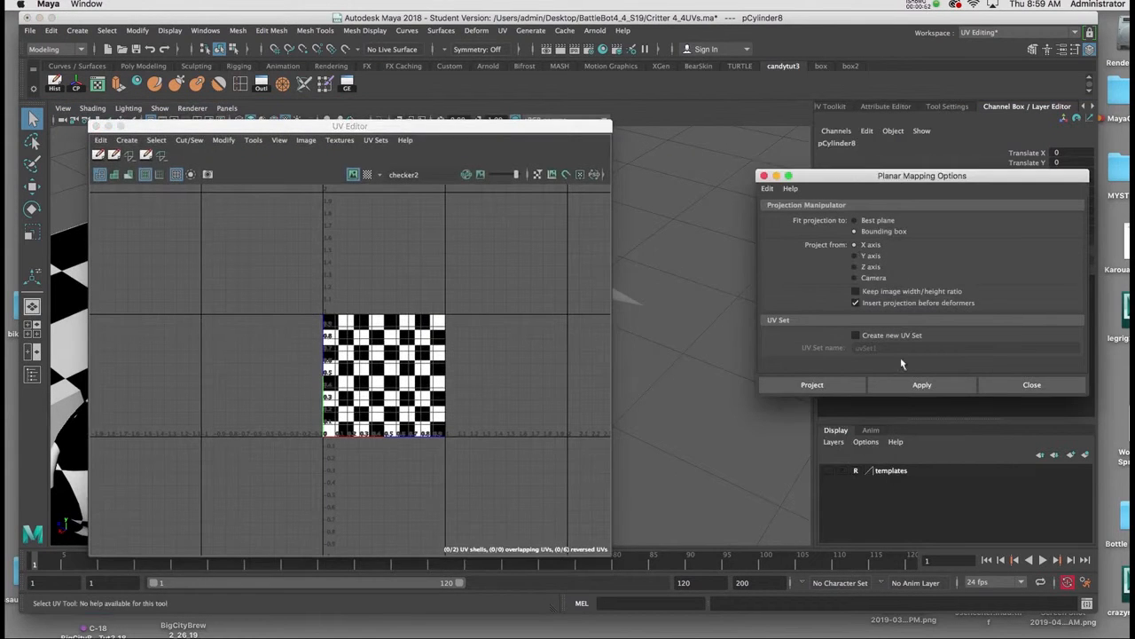
left_click(922, 384)
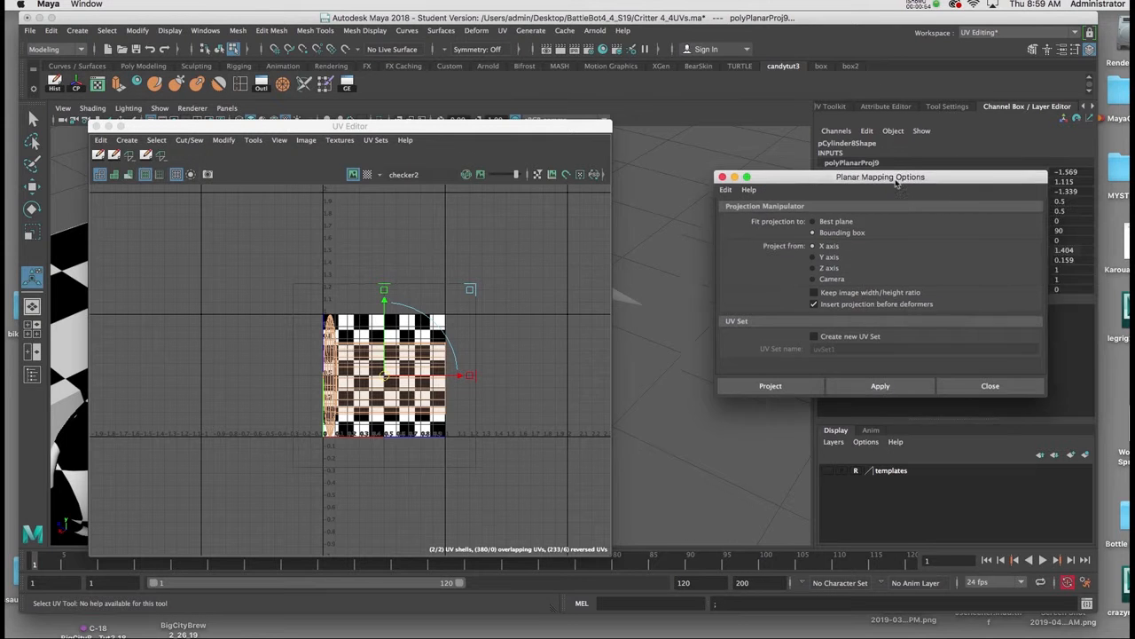
Set the rod projection's width and height to 3 and move its UV shell beyond the texture square's lower-left corner.
left_click_drag(1004, 179, 561, 218)
left_click_drag(1086, 249, 1086, 260)
type("3")
key("Return")
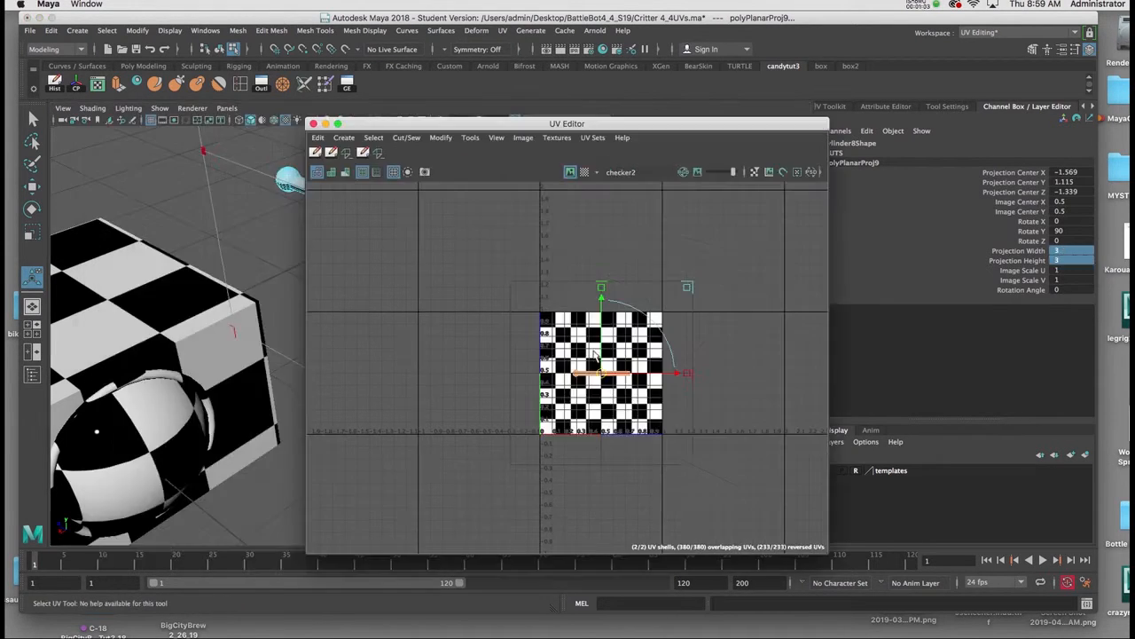
left_click_drag(601, 374, 484, 452)
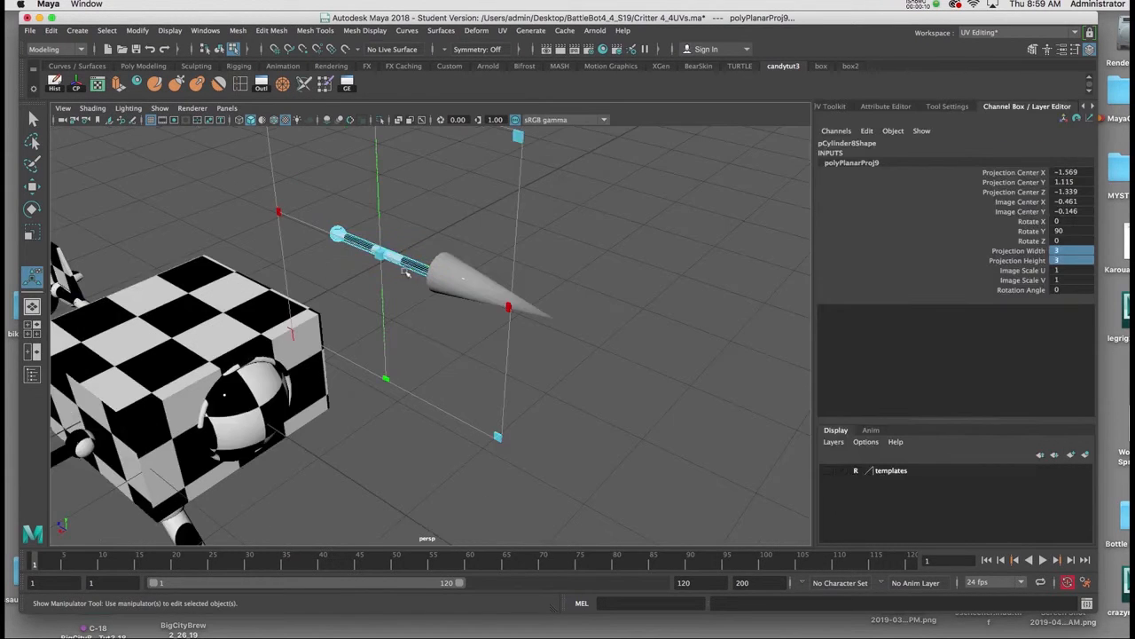
Return the rod to object mode, select all the checkered critter parts together and open their UV shells in the UV Editor.
right_click_drag(243, 293, 284, 281)
left_click_drag(255, 303, 344, 251, "alt")
middle_click_drag(345, 251, 408, 187, "alt")
right_click_drag(404, 213, 305, 267, "alt")
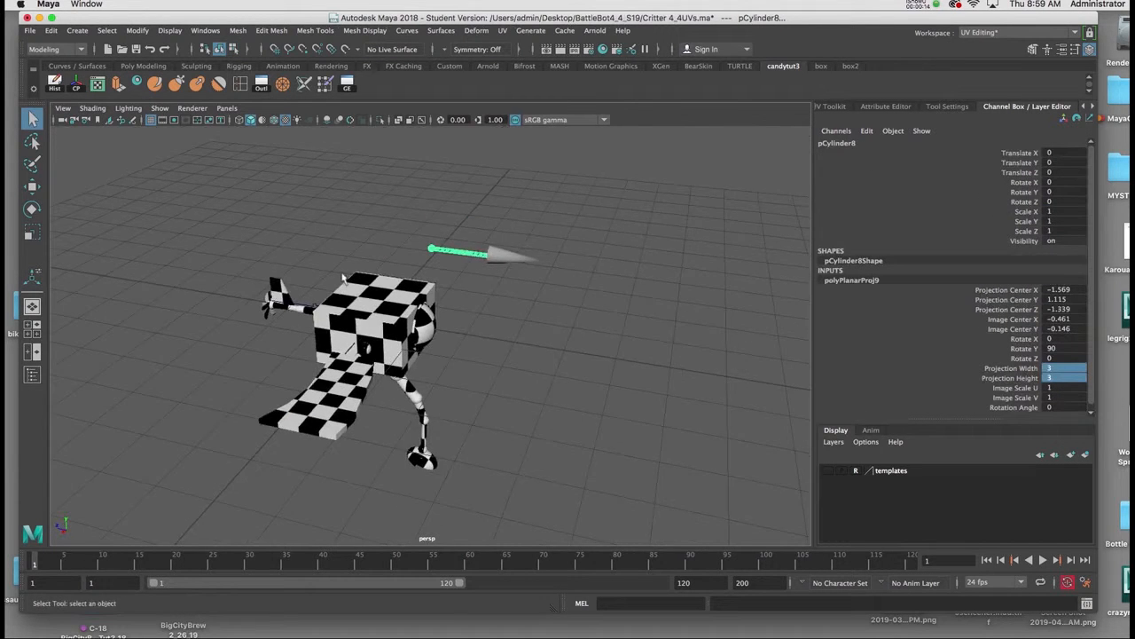
left_click_drag(304, 266, 323, 253, "alt")
left_click_drag(228, 264, 468, 483)
right_click_drag(577, 253, 504, 355, "alt")
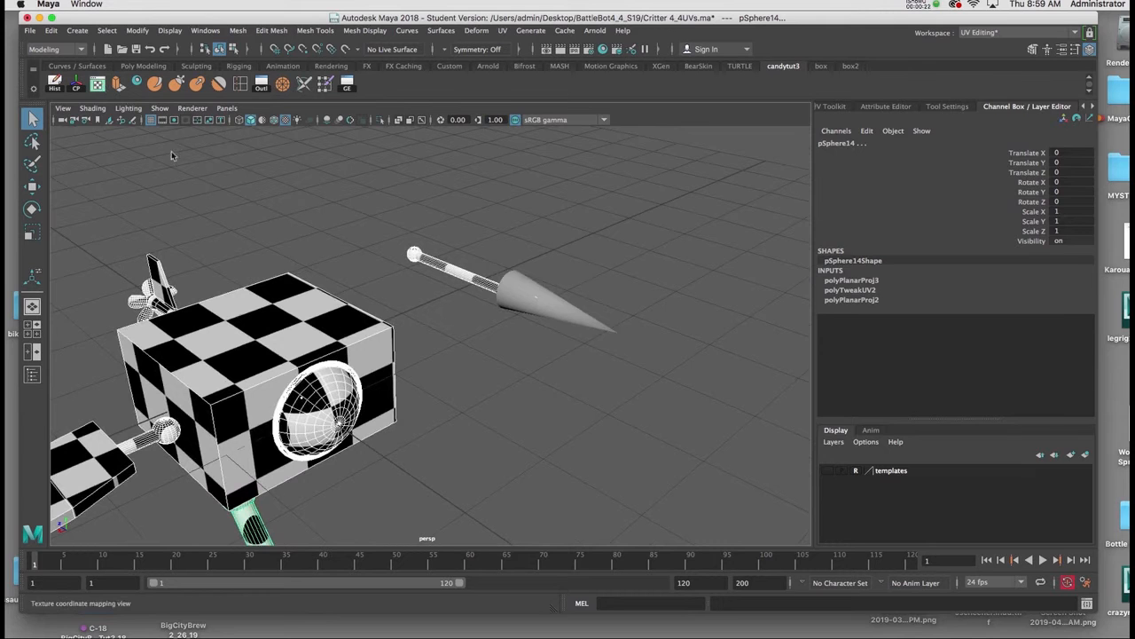
left_click(136, 121)
Switch to UV shell selection and center the ring's UV shell over the front sphere's circular shell.
left_click_drag(693, 103, 415, 110)
right_click_drag(401, 217, 345, 183, "alt")
right_click_drag(414, 277, 399, 258, "alt")
middle_click_drag(395, 342, 366, 318, "alt")
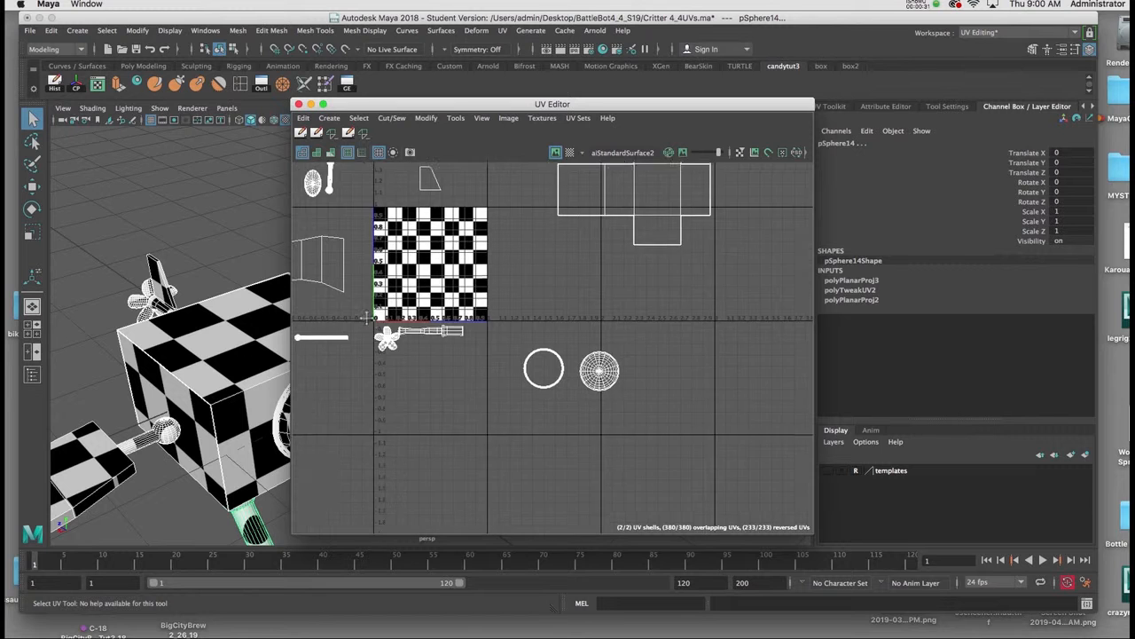
right_click_drag(389, 283, 492, 421, "alt")
middle_click_drag(483, 416, 354, 376, "alt")
right_click(529, 358)
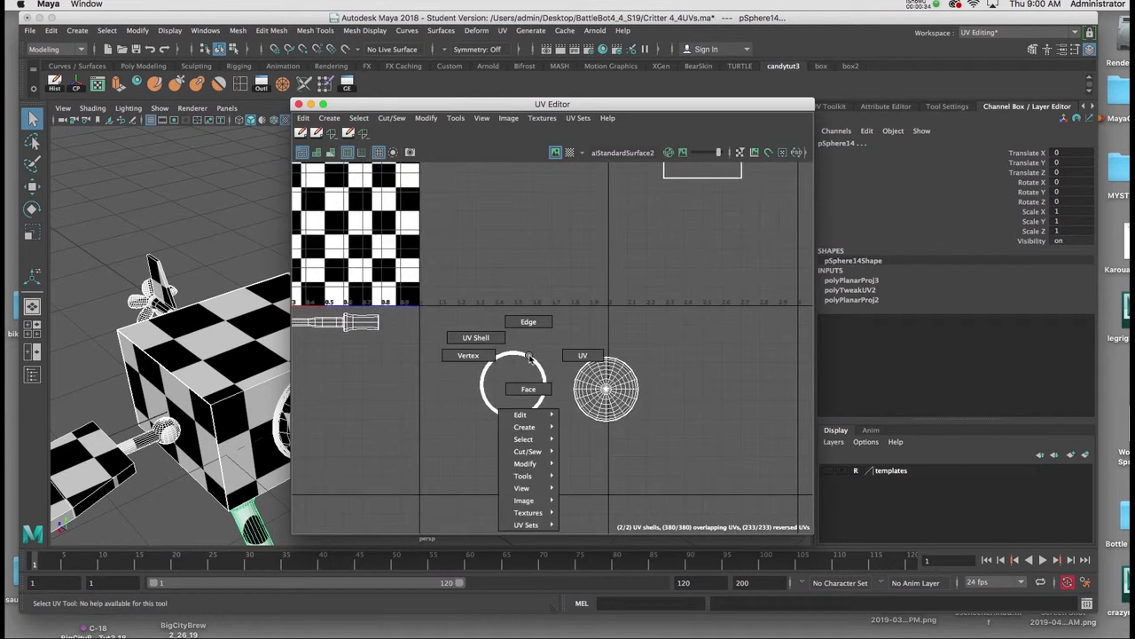
left_click(487, 341)
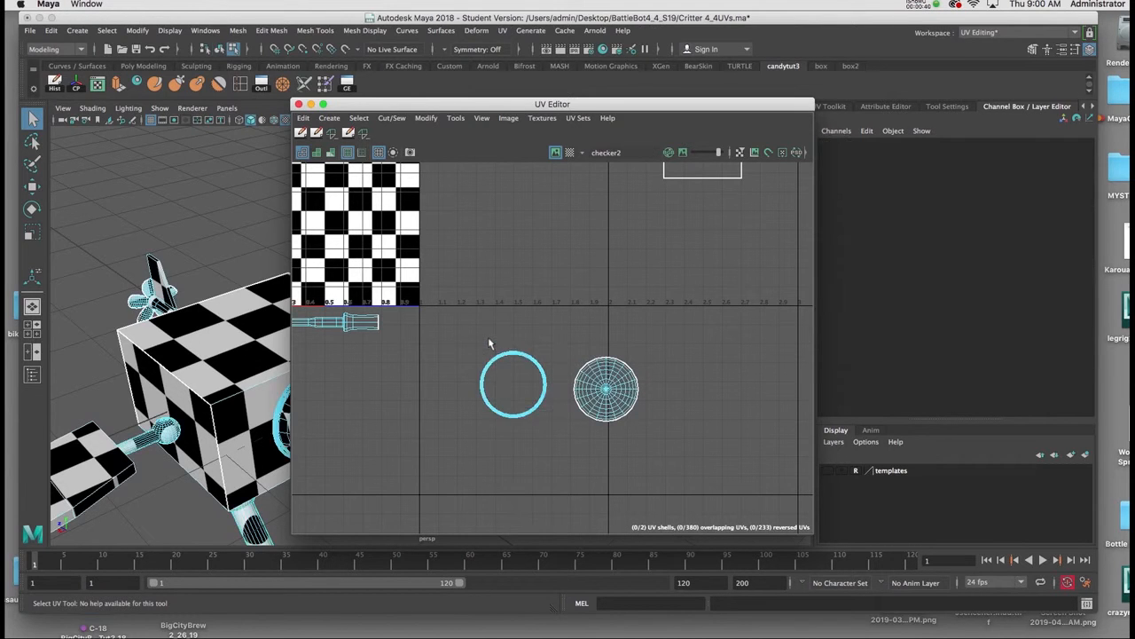
left_click(535, 369)
key("w")
left_click_drag(531, 390, 621, 400)
left_click_drag(603, 310, 603, 316)
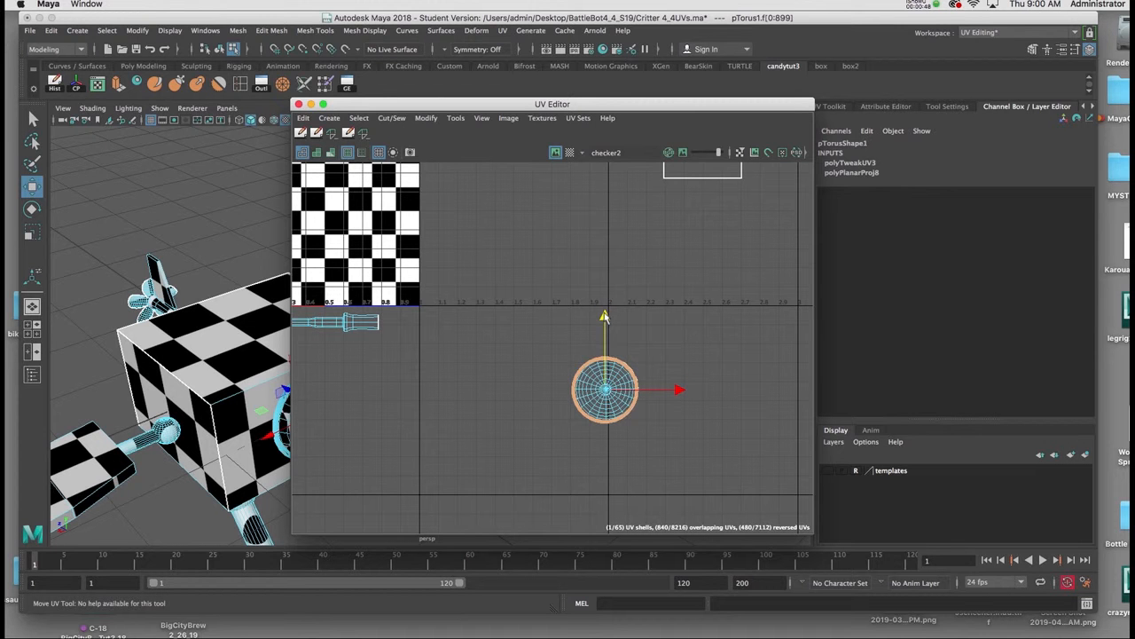
Scale the ring's UV shell up uniformly so it surrounds the sphere's shell, and fine-tune its centering.
key("r")
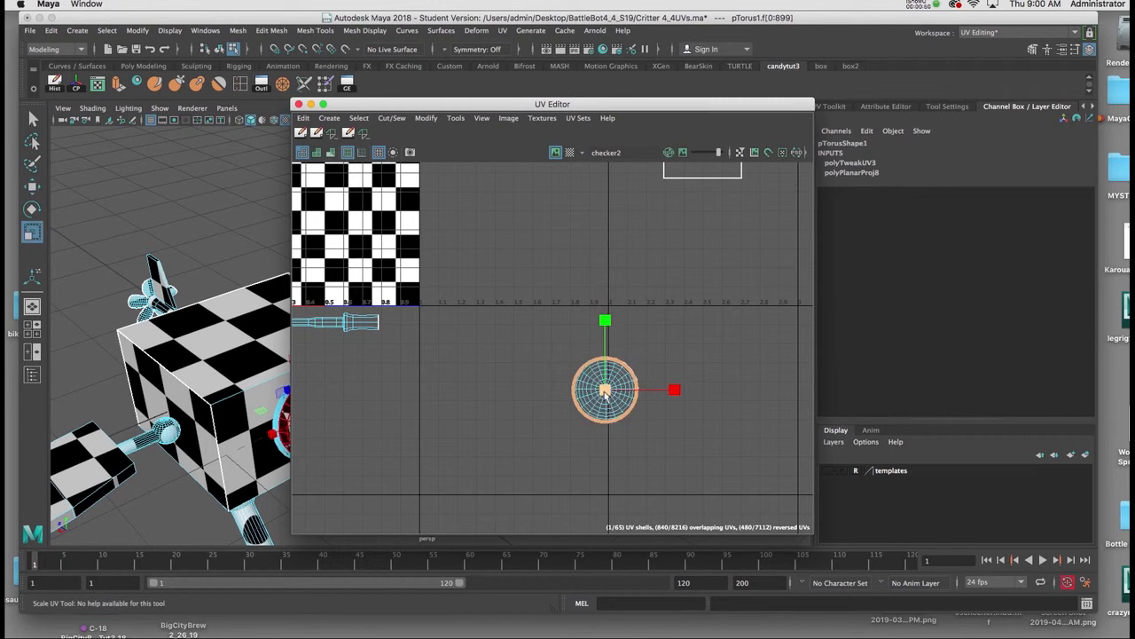
left_click_drag(606, 390, 624, 395)
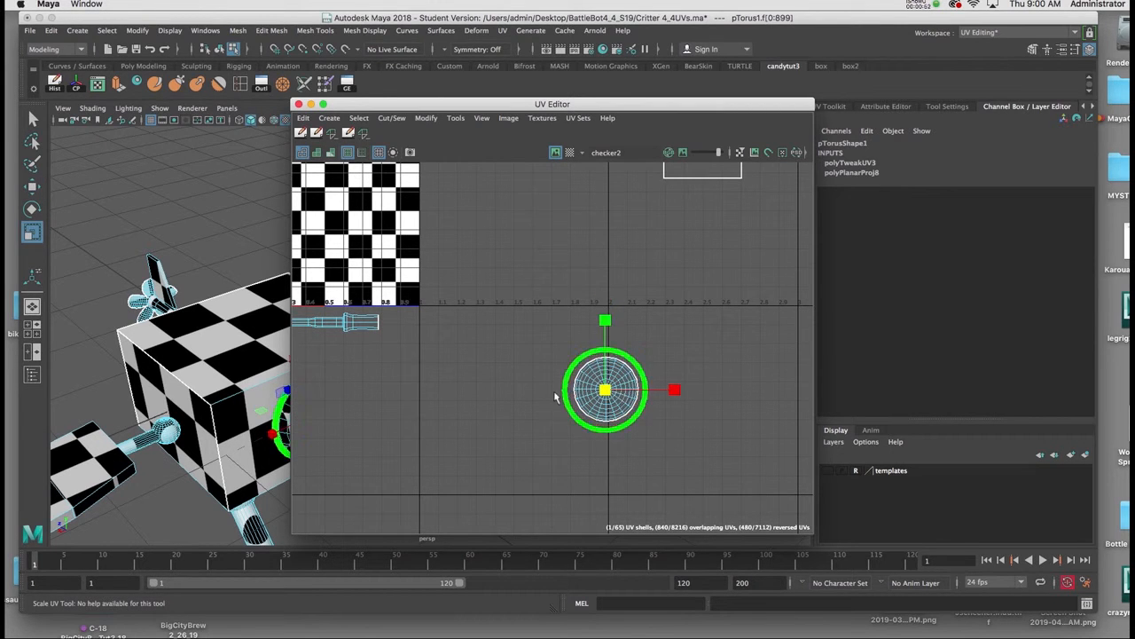
key("w")
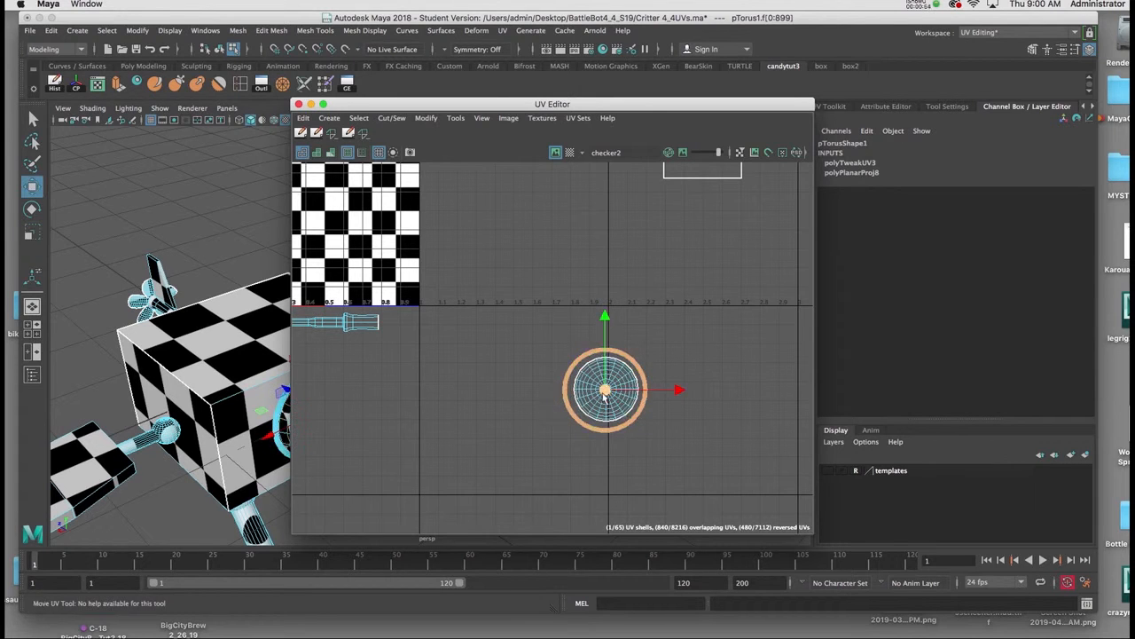
left_click_drag(604, 391, 607, 390)
Move the sphere and ring UV shells together to just below the texture square, near its lower-right corner.
middle_click_drag(423, 377, 470, 349, "alt")
scroll(497, 391, "down", 1)
left_click(646, 398)
left_click_drag(656, 411, 455, 398)
middle_click_drag(499, 398, 657, 519, "alt")
scroll(550, 373, "down", 2)
left_click_drag(209, 364, 284, 333, "alt")
middle_click_drag(359, 312, 259, 270, "alt")
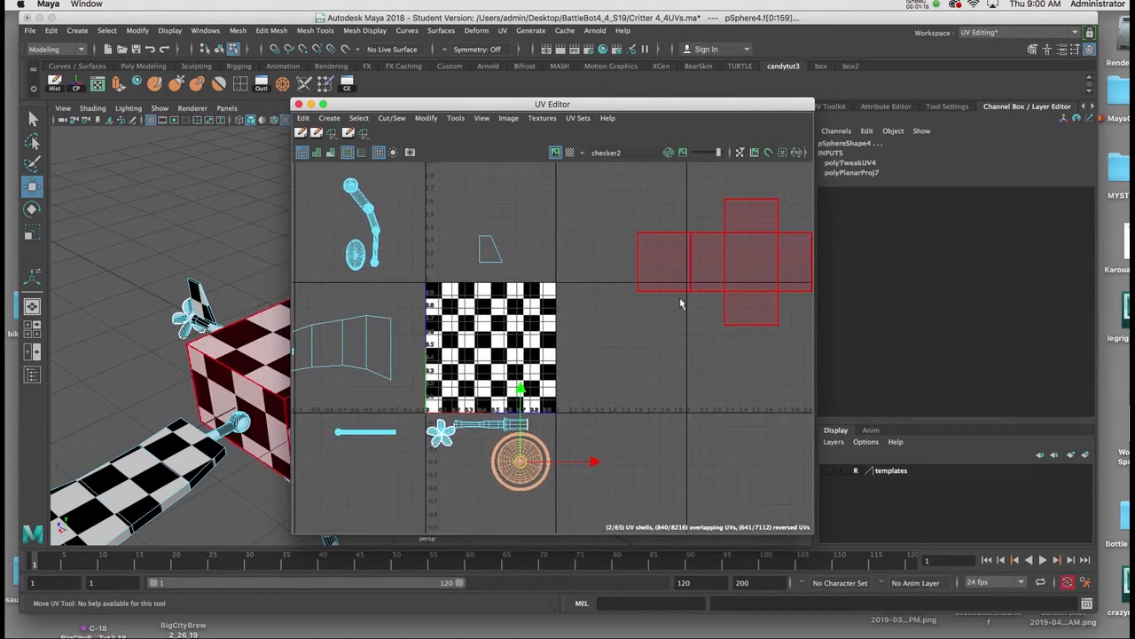
Move the body's cross-shaped UV shell into the texture square and scale it down to fit inside.
left_click(739, 276)
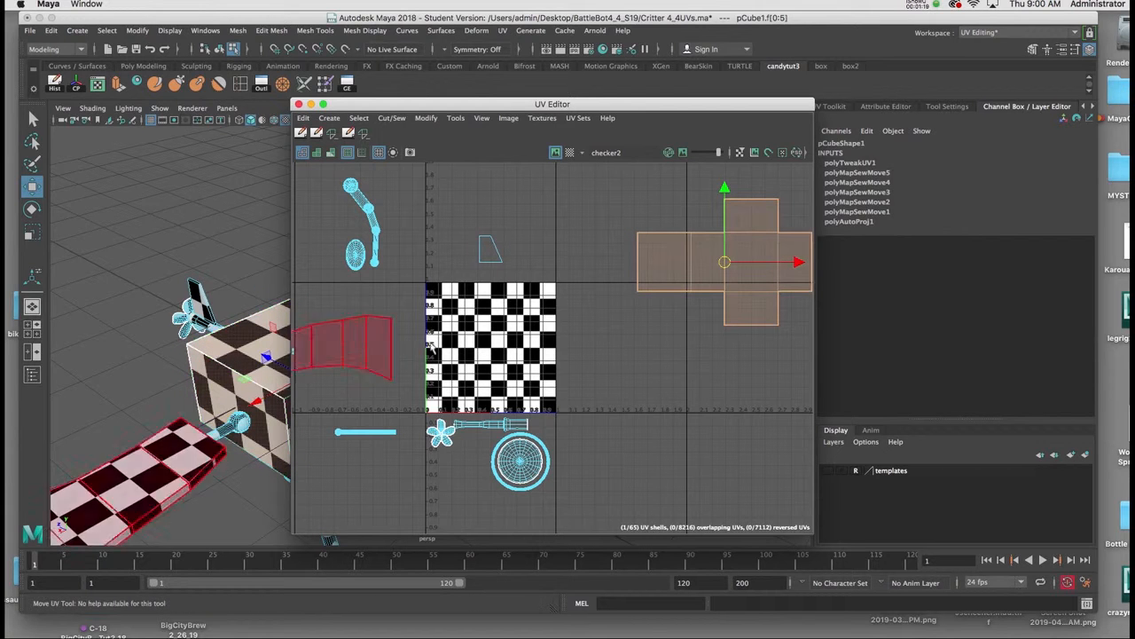
left_click_drag(723, 261, 467, 349)
key("r")
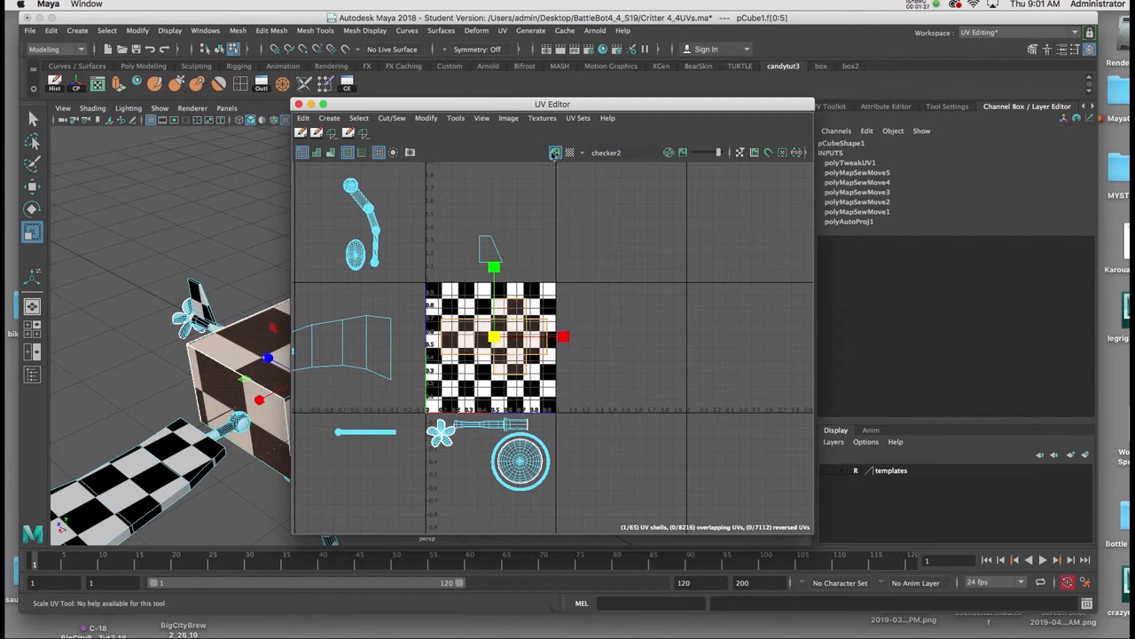
Hide the checker image in the UV Editor and move the body's shell toward the upper-right corner of the texture square.
left_click(555, 153)
left_click_drag(525, 105, 603, 83)
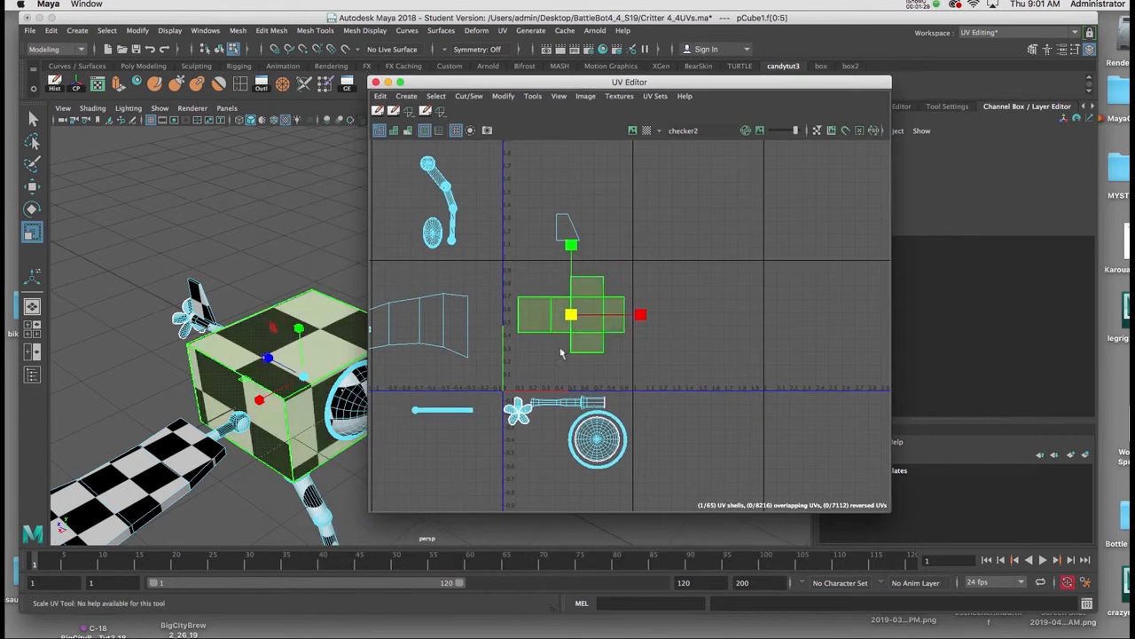
key("w")
left_click_drag(571, 315, 578, 304)
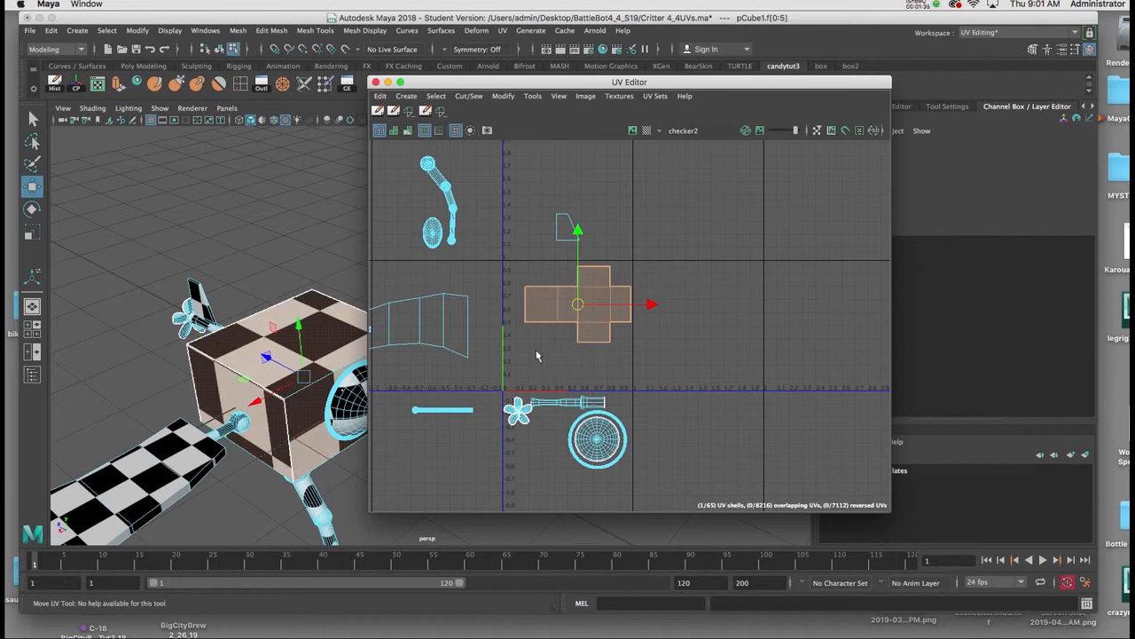
Move the small fin's UV shell into the texture square above the body shell's left arm and scale it down.
left_click(565, 226)
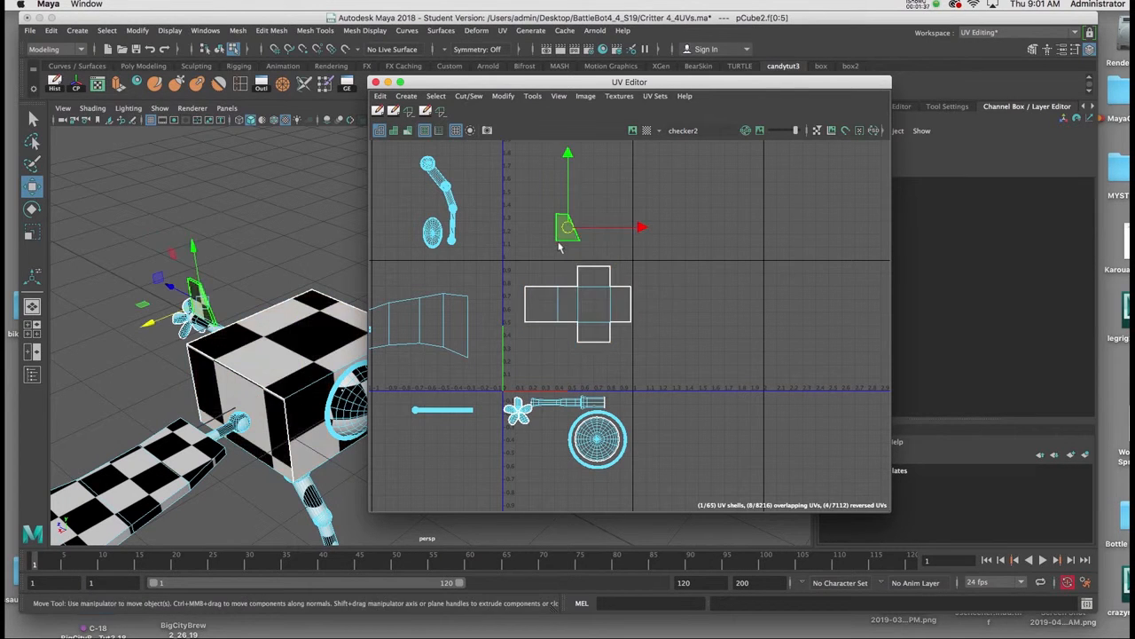
left_click_drag(569, 229, 518, 284)
key("r")
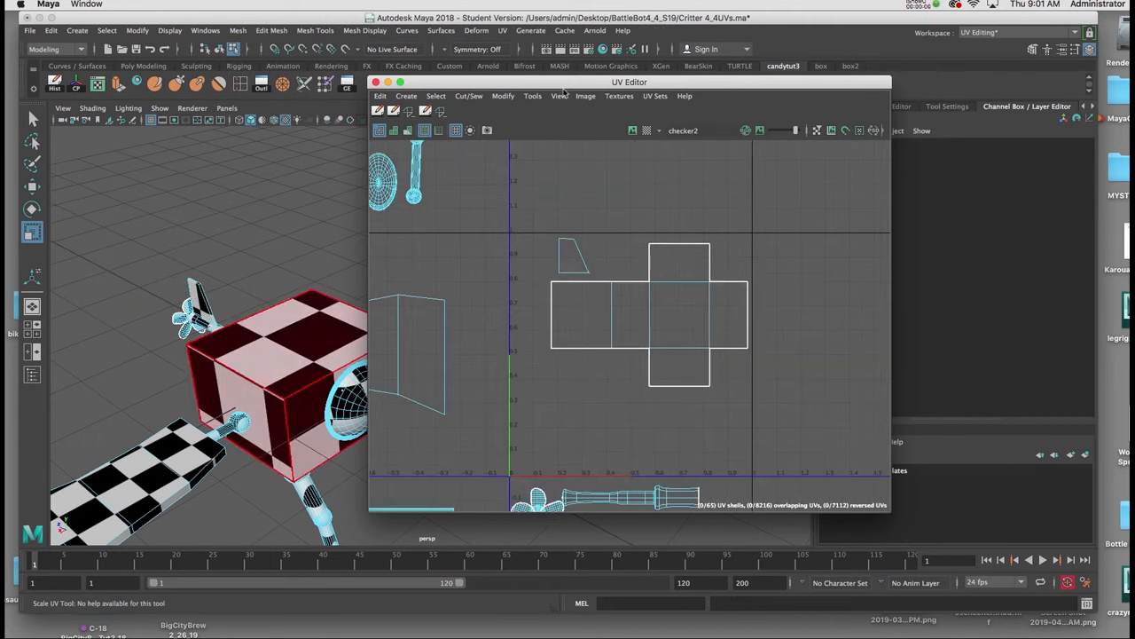
Move the wing's UV shell with its attached joint shells into the texture square, below the body shell's left arm, and scale them down.
left_click(573, 257)
left_click(612, 291)
scroll(612, 289, "down", 2)
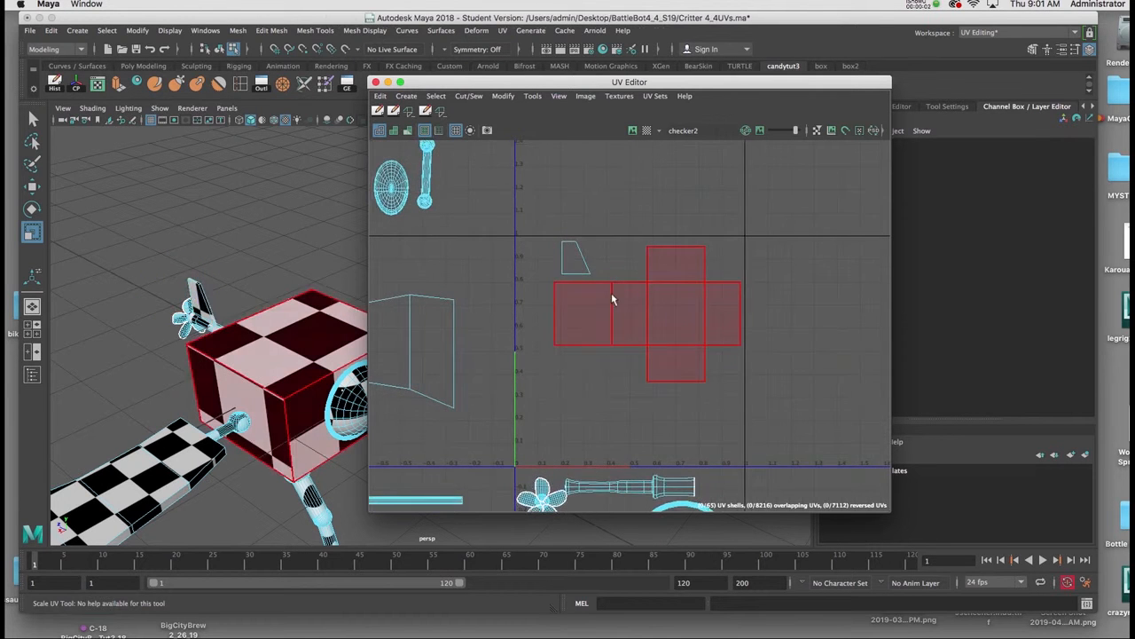
scroll(593, 287, "down", 2)
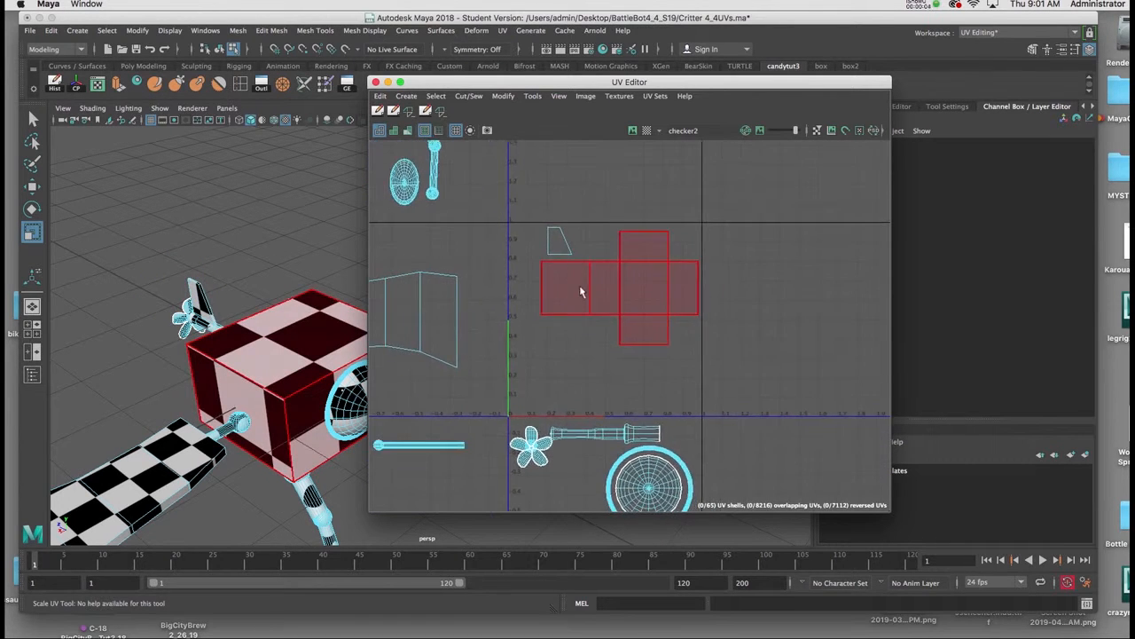
middle_click_drag(580, 289, 646, 261, "alt")
scroll(599, 275, "down", 1)
left_click(524, 314)
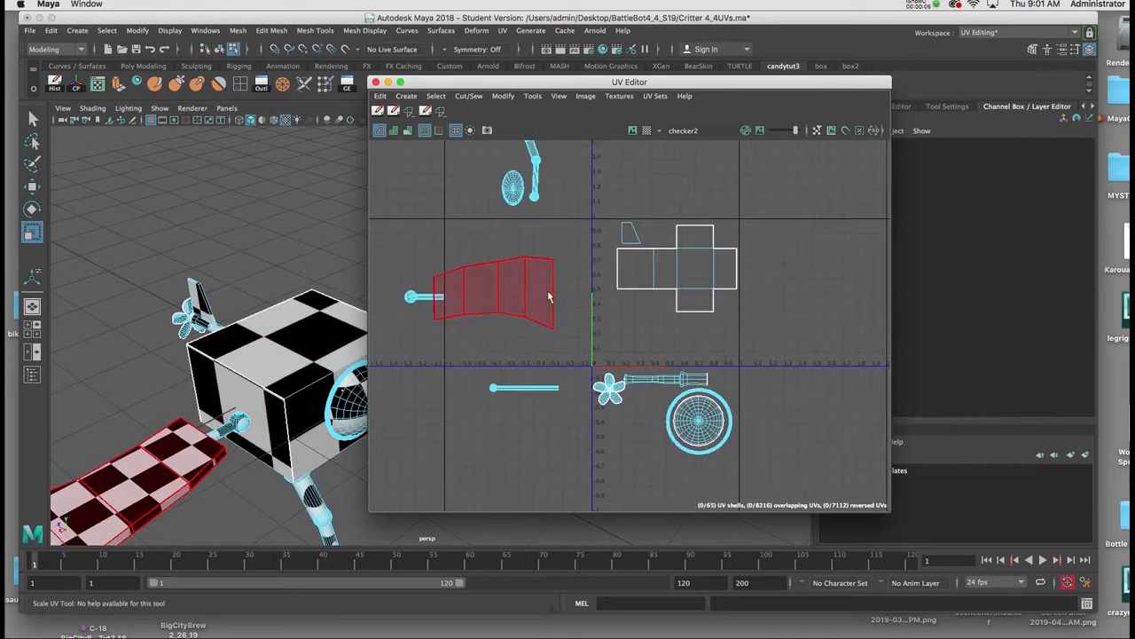
left_click(499, 295)
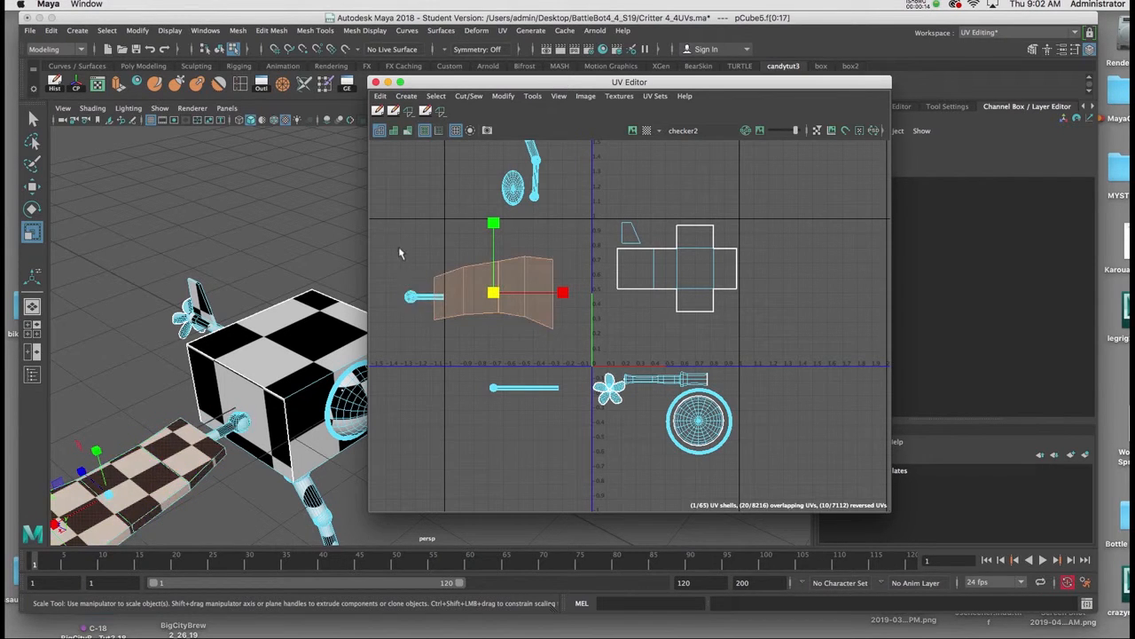
left_click_drag(398, 248, 480, 335, "shift")
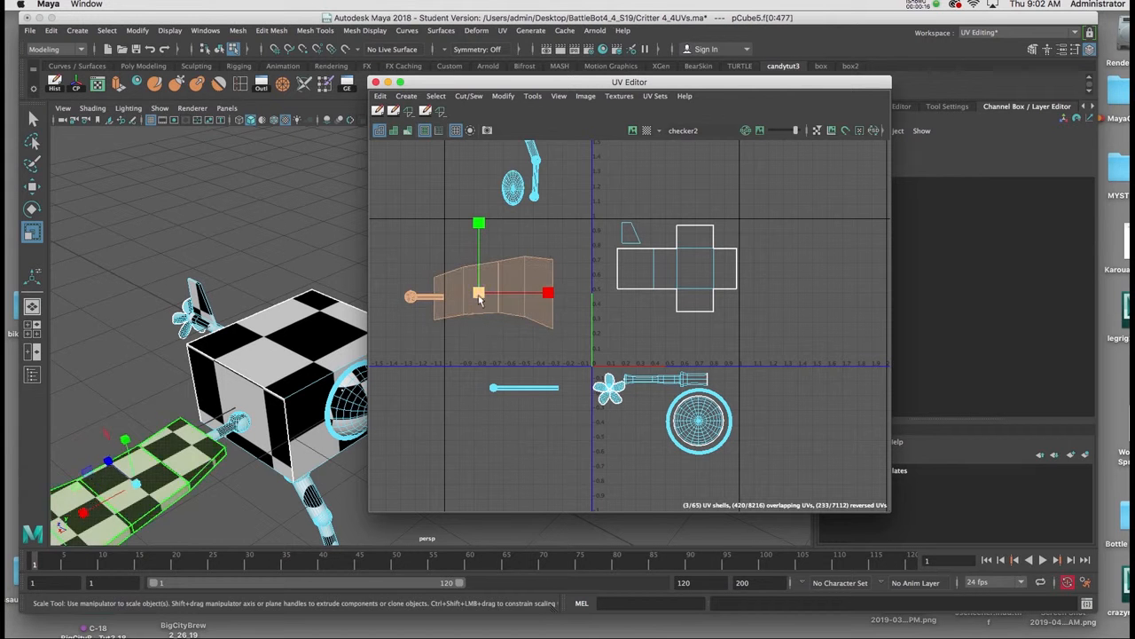
middle_click_drag(480, 335, 627, 315)
key("w")
key("r")
key("w")
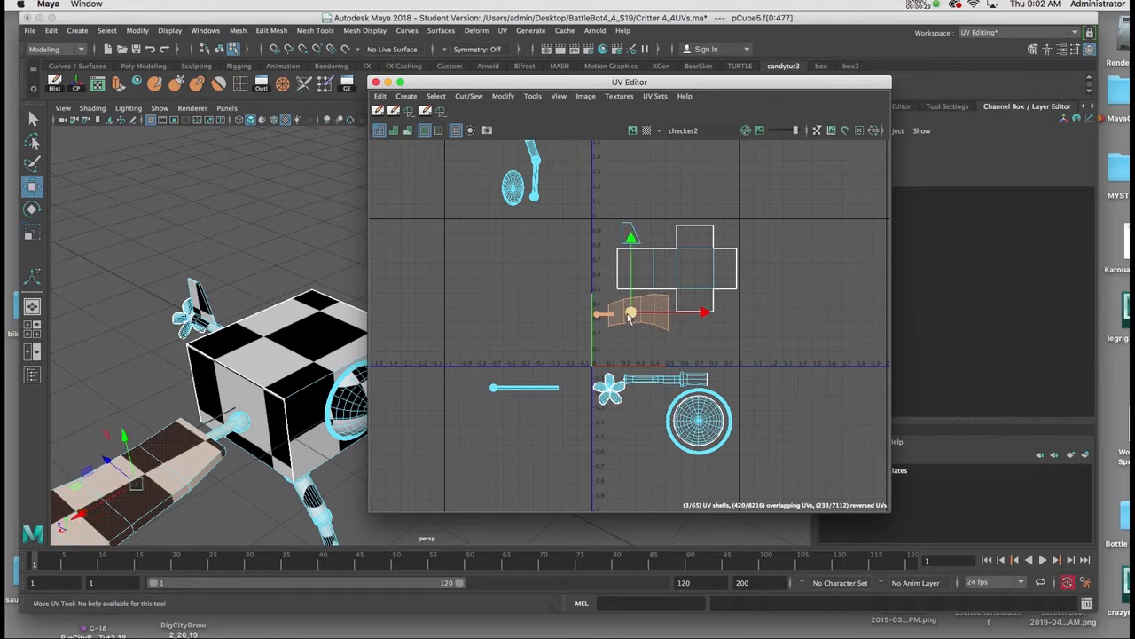
Move the leg and oval foot UV shells into the lower-right part of the texture square and scale them down.
scroll(459, 221, "up", 1)
middle_click_drag(459, 221, 481, 275, "alt")
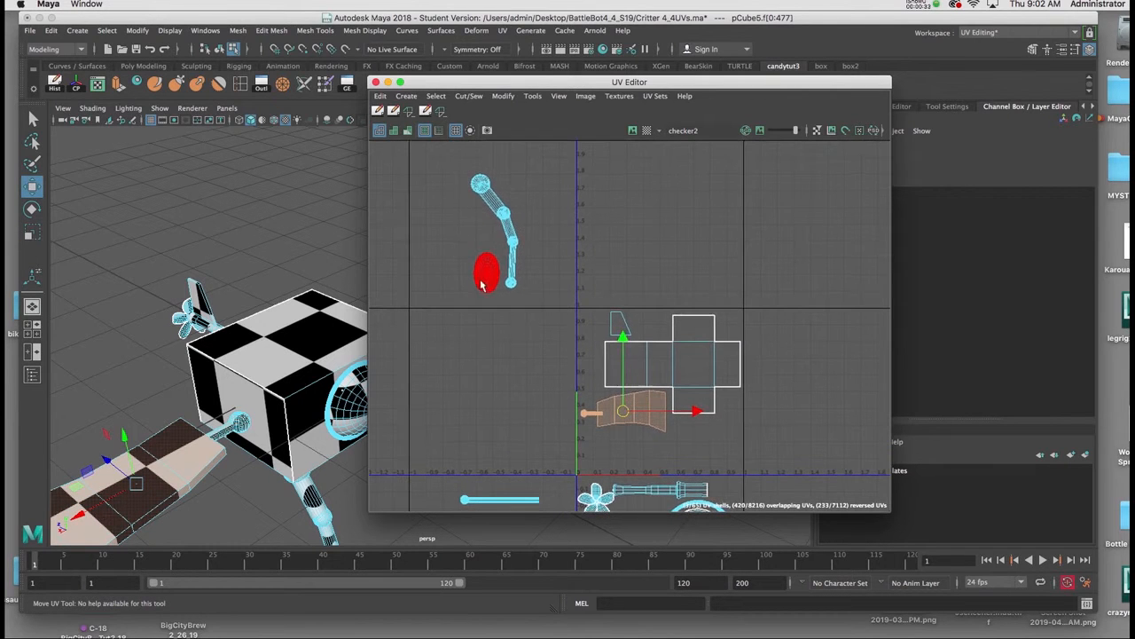
left_click_drag(446, 174, 527, 301)
middle_click_drag(524, 297, 729, 434)
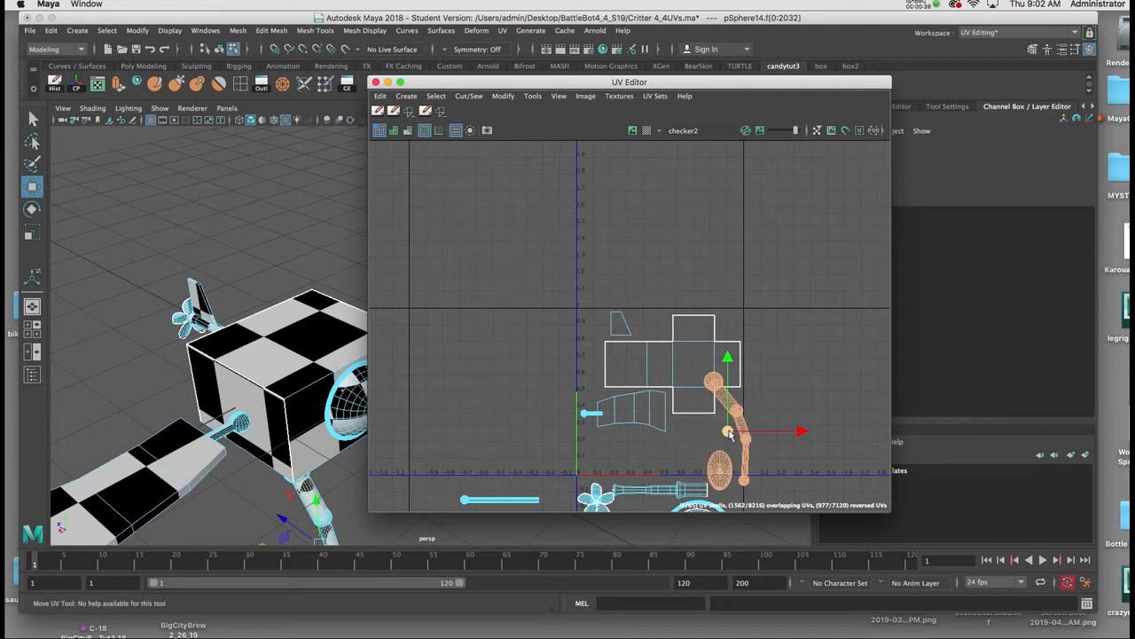
key("r")
left_click_drag(728, 432, 696, 439)
Rotate the leg's UV shells clockwise, leaving out the oval foot shell.
key("f")
right_click_drag(679, 431, 610, 334, "alt")
middle_click_drag(610, 334, 569, 314, "alt")
mouse_move(569, 314)
right_mouse_down("alt")
mouse_move(558, 319)
mouse_move(565, 308)
right_mouse_up("alt")
middle_click_drag(566, 308, 579, 328, "alt")
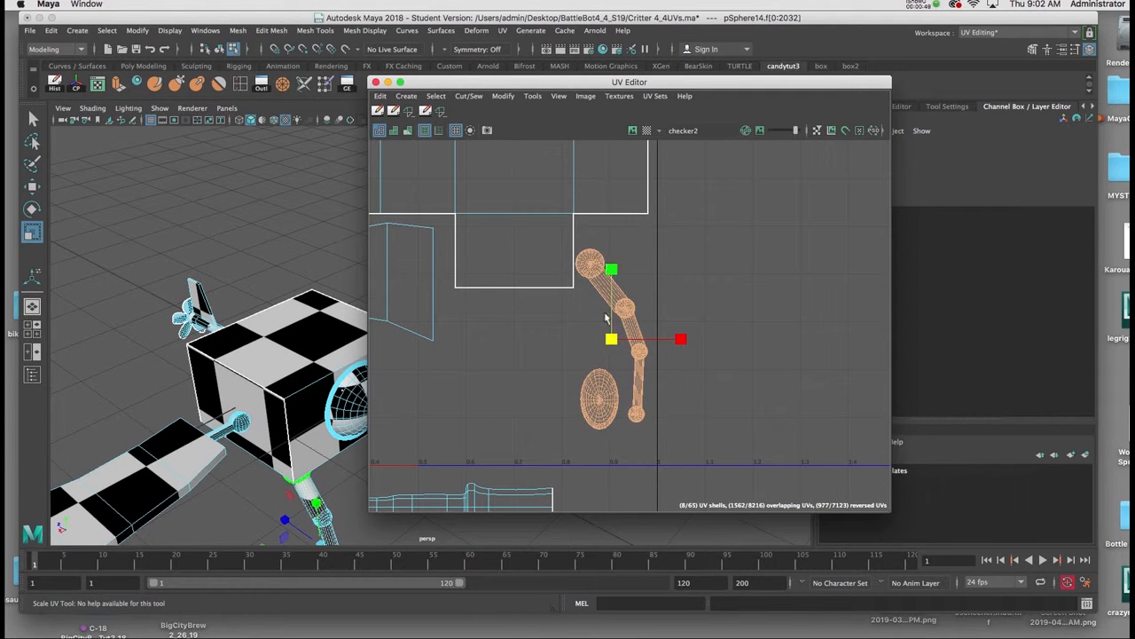
left_click(572, 333)
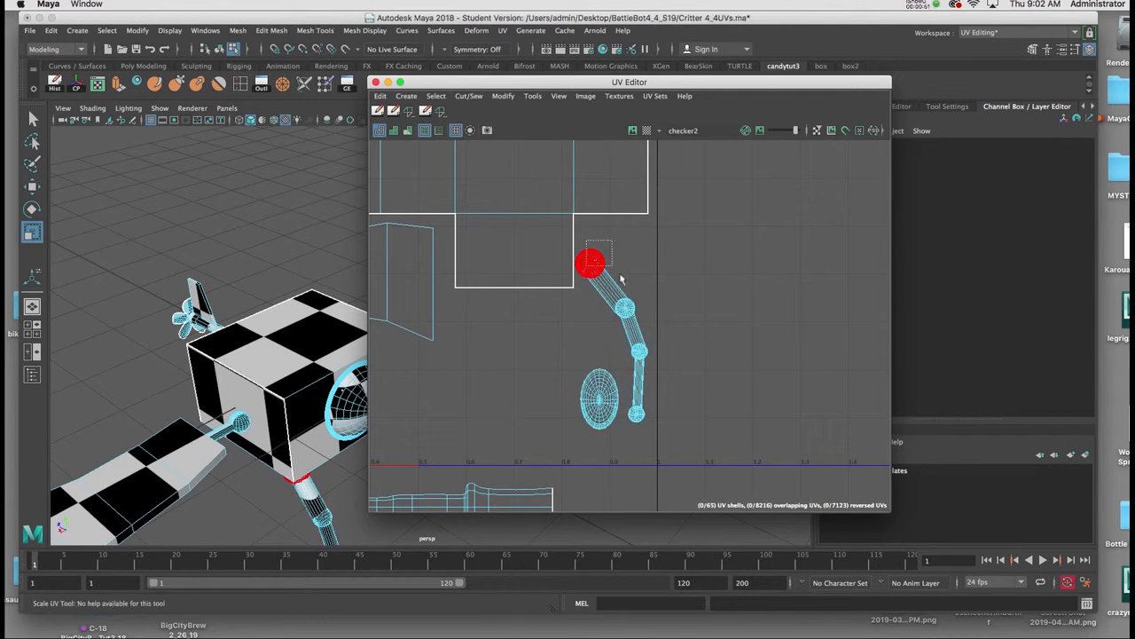
left_click(591, 262)
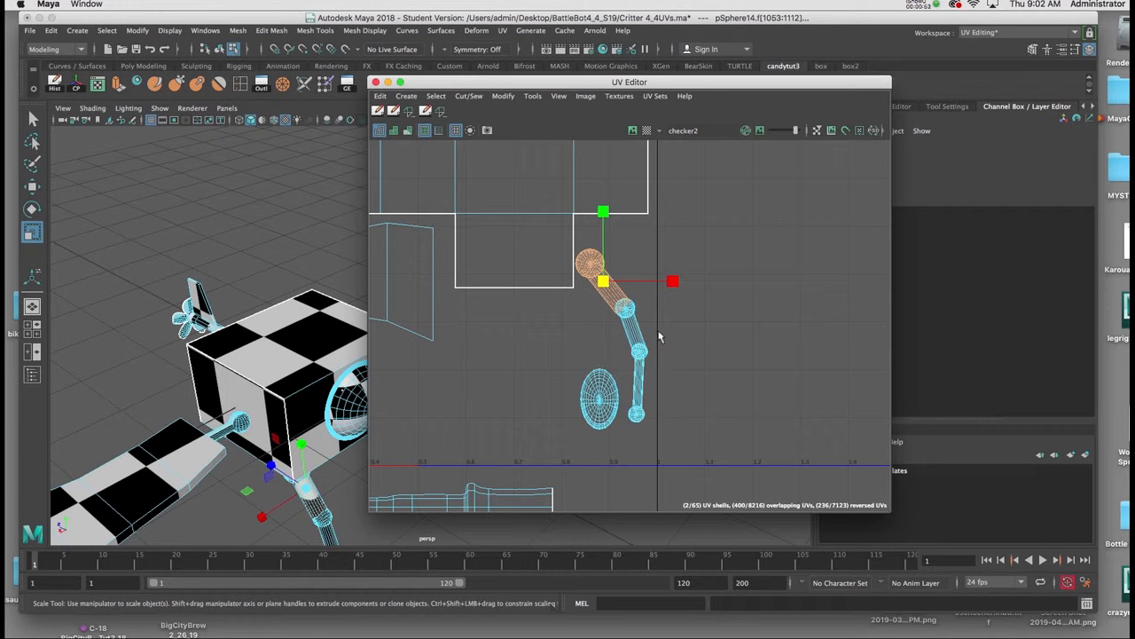
left_click(639, 368, "shift")
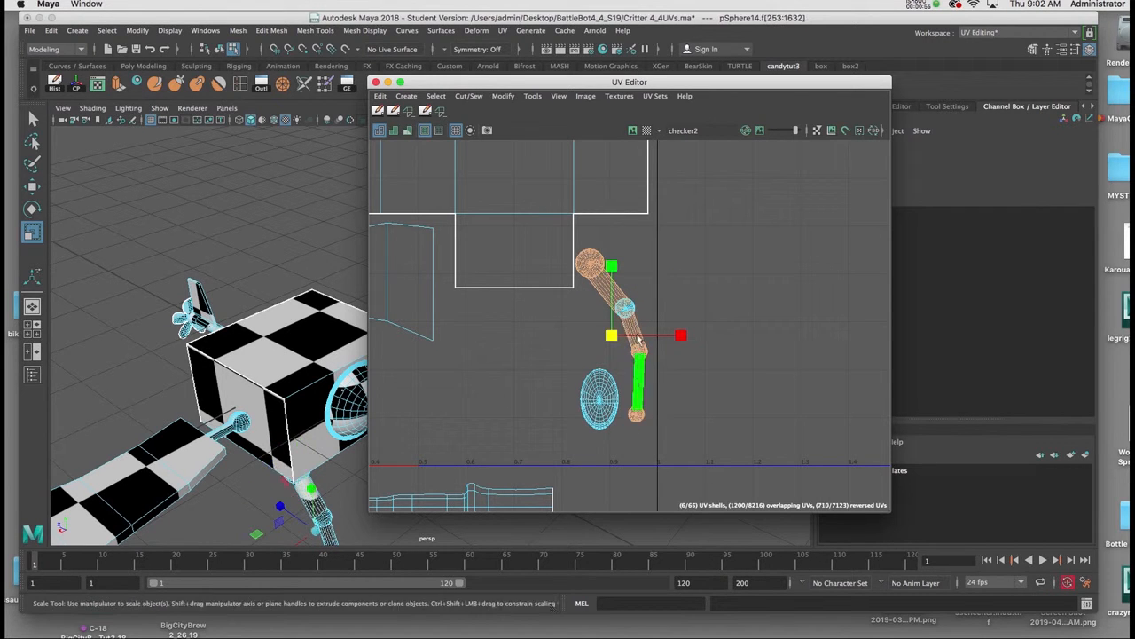
left_click(625, 308, "shift")
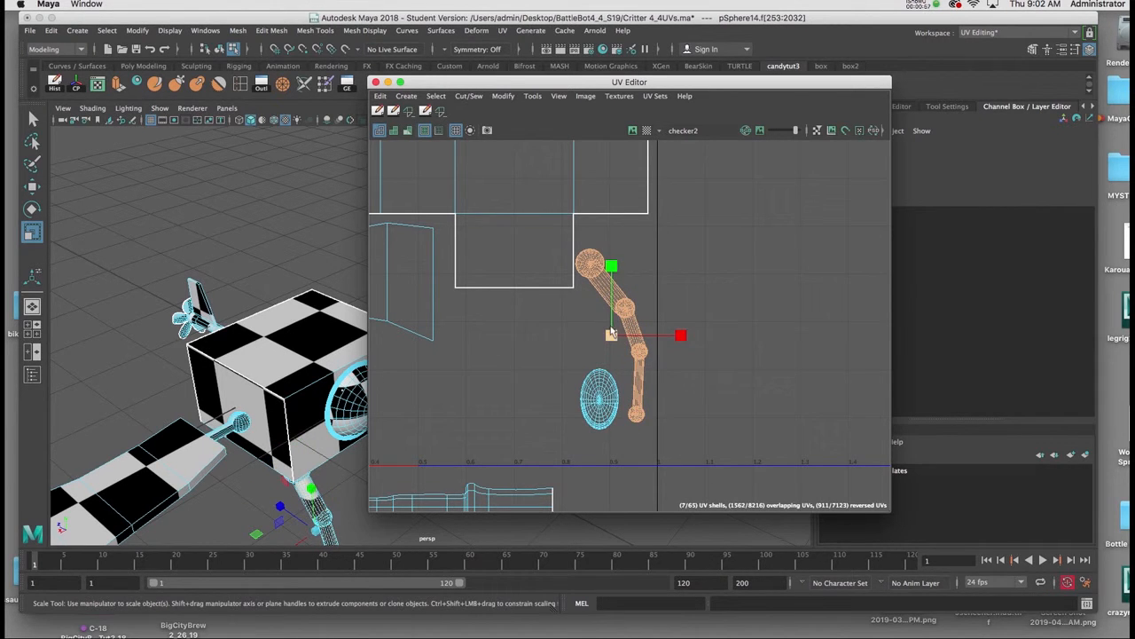
key("e")
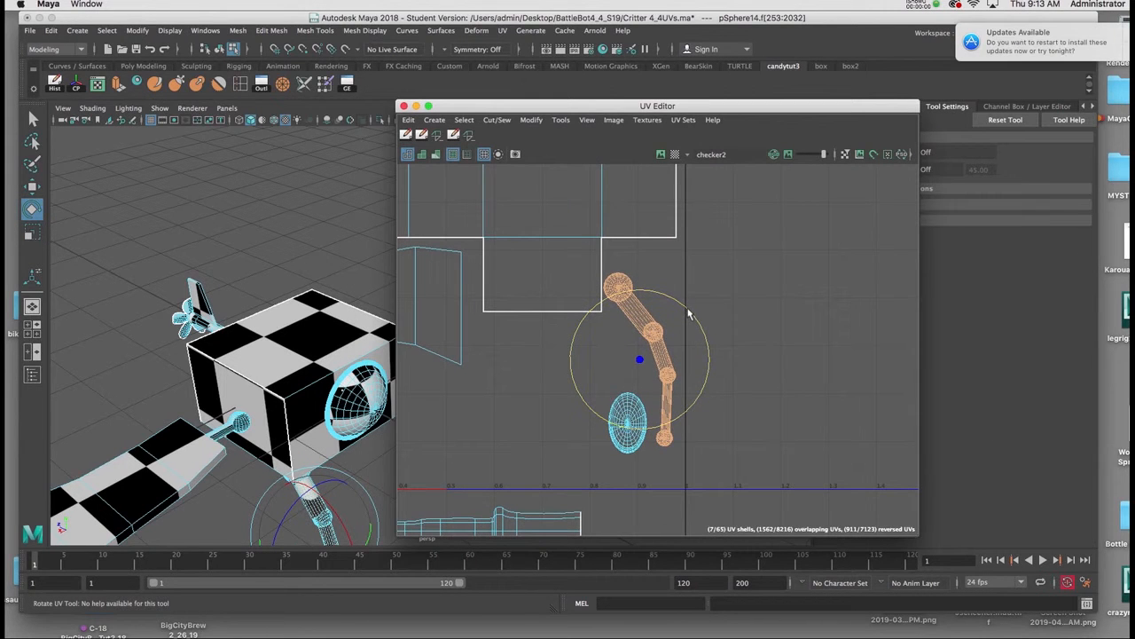
left_click_drag(689, 313, 702, 341)
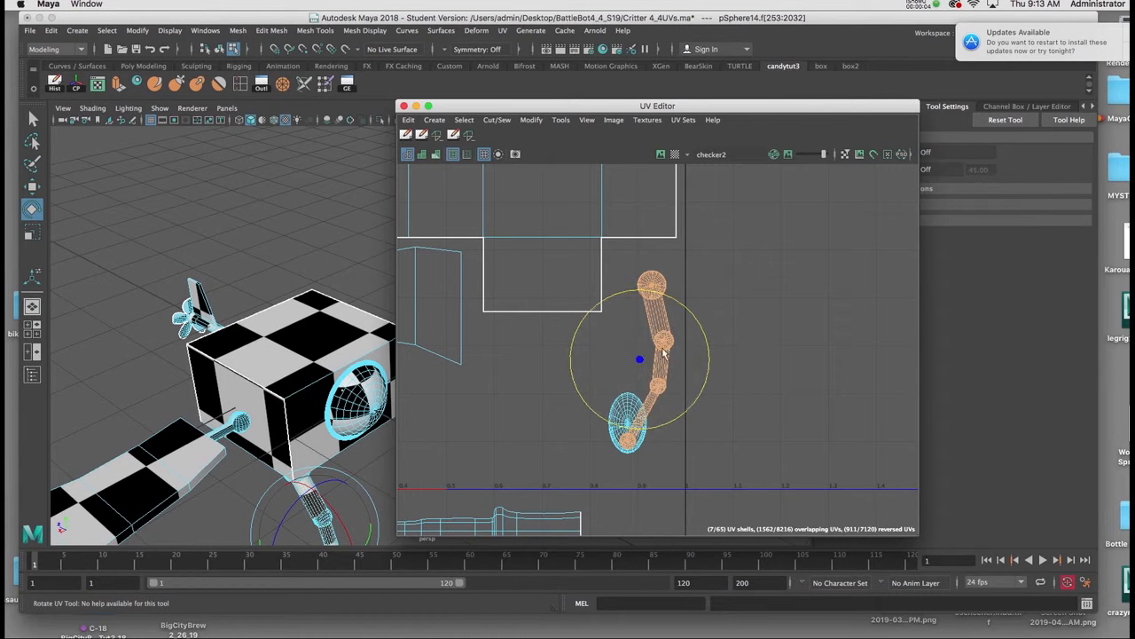
Move the leg shells up to the texture square's right edge and place the oval foot shell beside their upper part.
key("w")
left_click_drag(651, 366, 662, 340)
left_click(629, 405)
left_click_drag(630, 403, 631, 296)
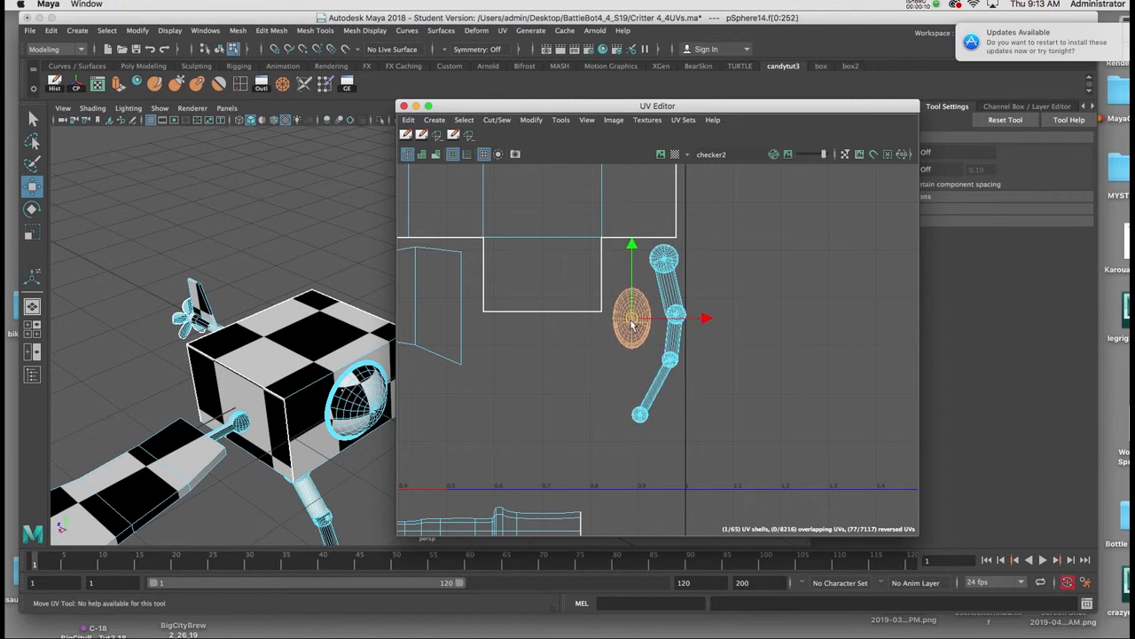
Move the propeller's UV shells slightly up and to the left, toward the texture square's lower-left corner.
scroll(618, 398, "down", 5)
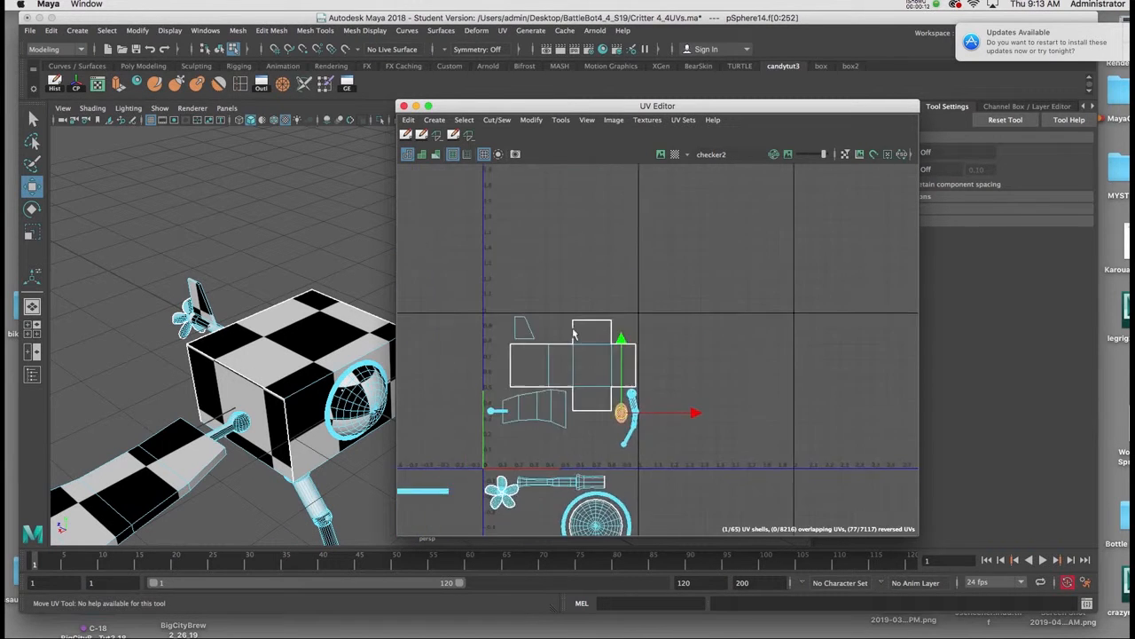
middle_click_drag(583, 321, 650, 276, "alt")
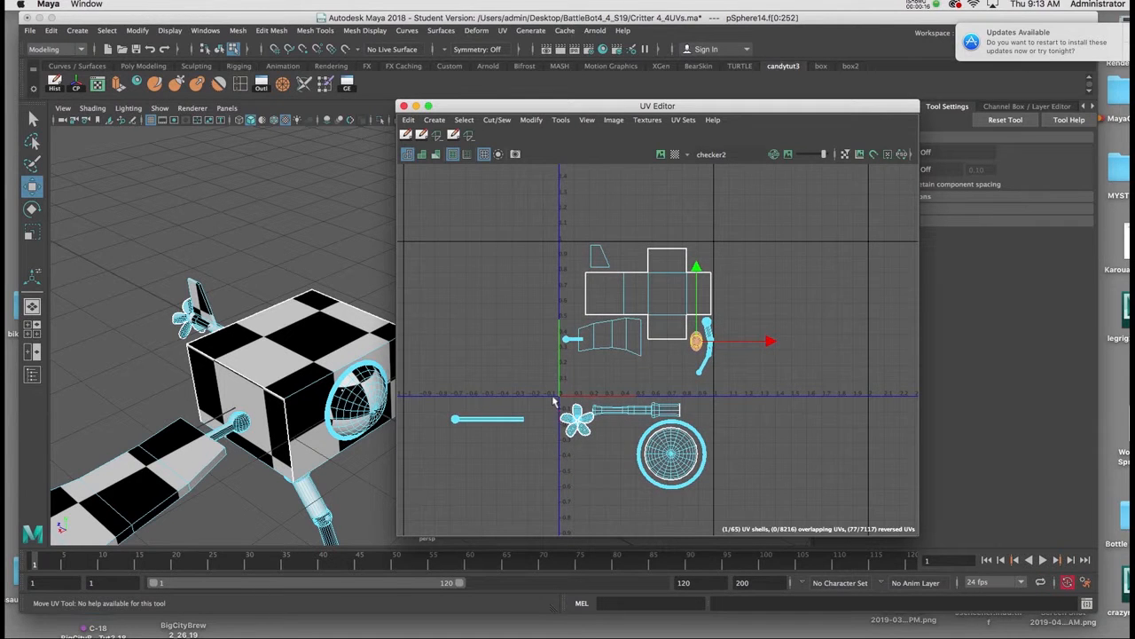
scroll(555, 404, "up", 3)
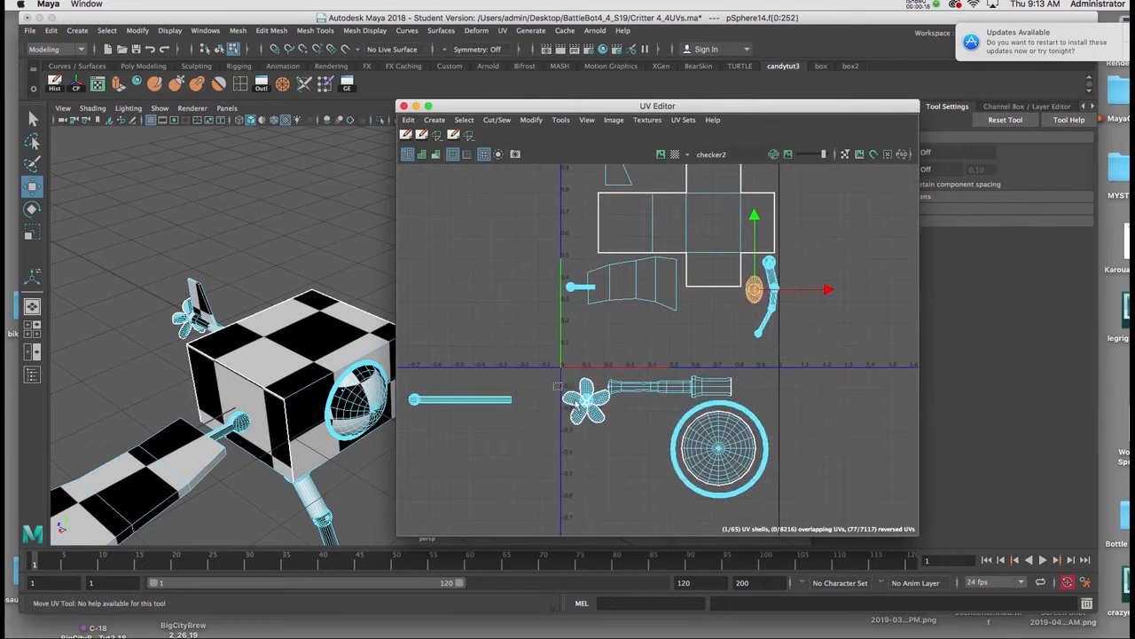
left_click_drag(595, 429, 596, 433)
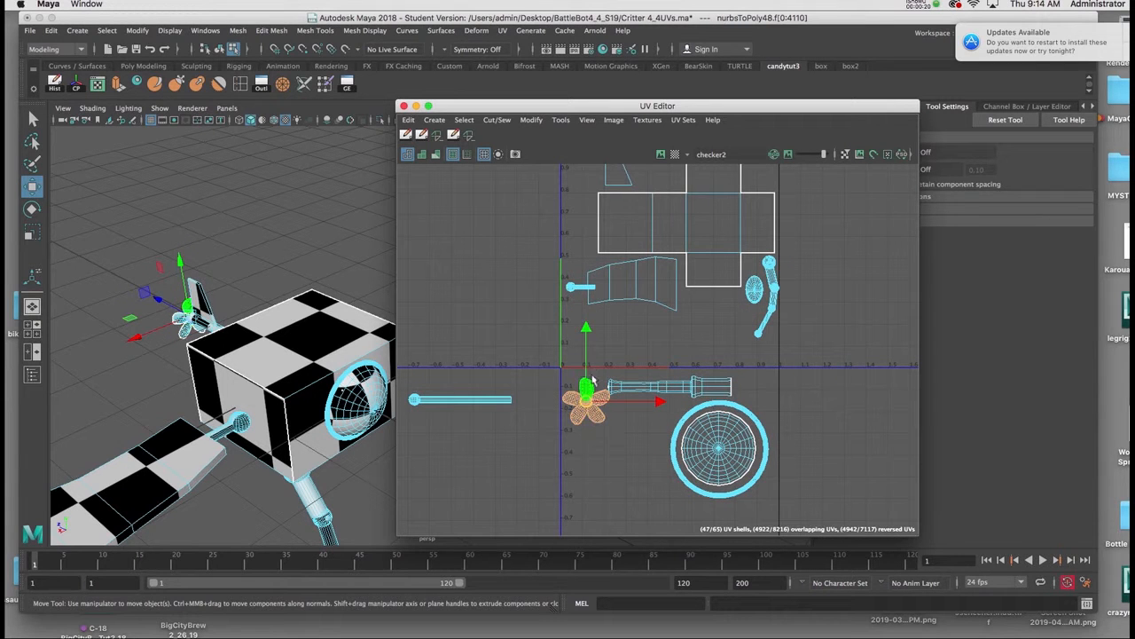
left_click_drag(586, 374, 586, 355)
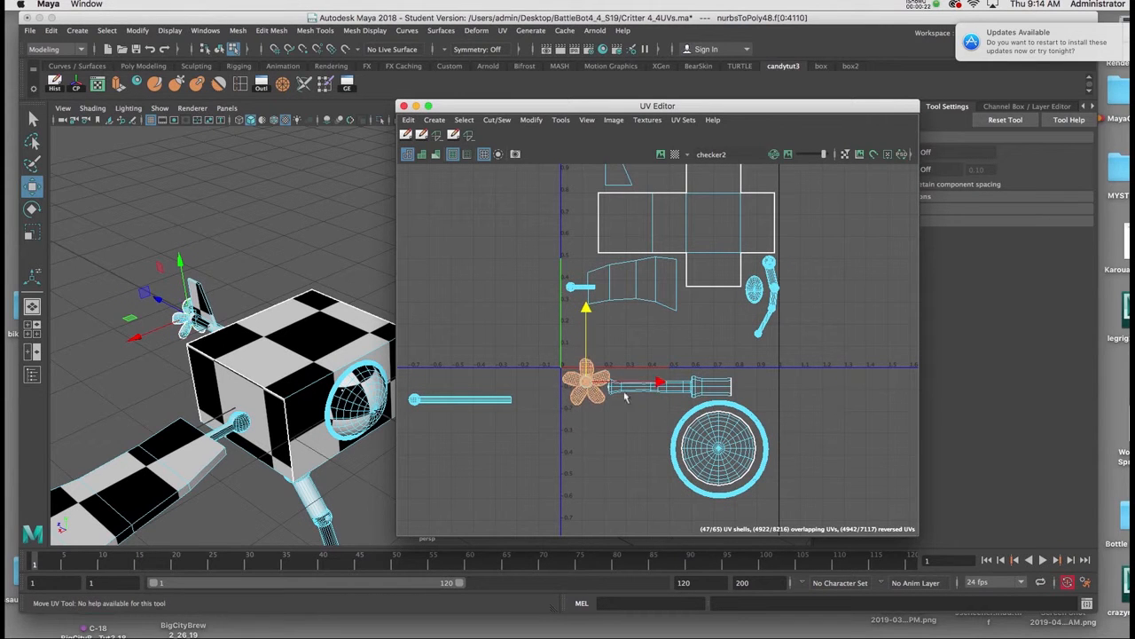
left_click_drag(647, 385, 638, 384)
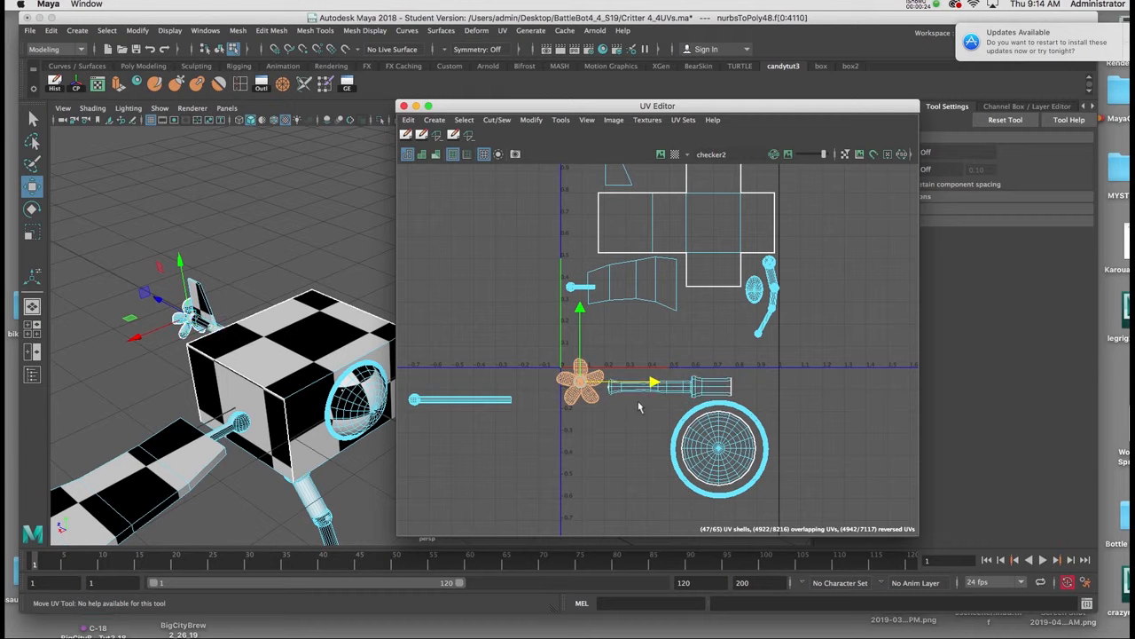
Add the propeller shaft's shell to the selection, move both into the texture square below the wing shell, and scale them down.
left_click(710, 386)
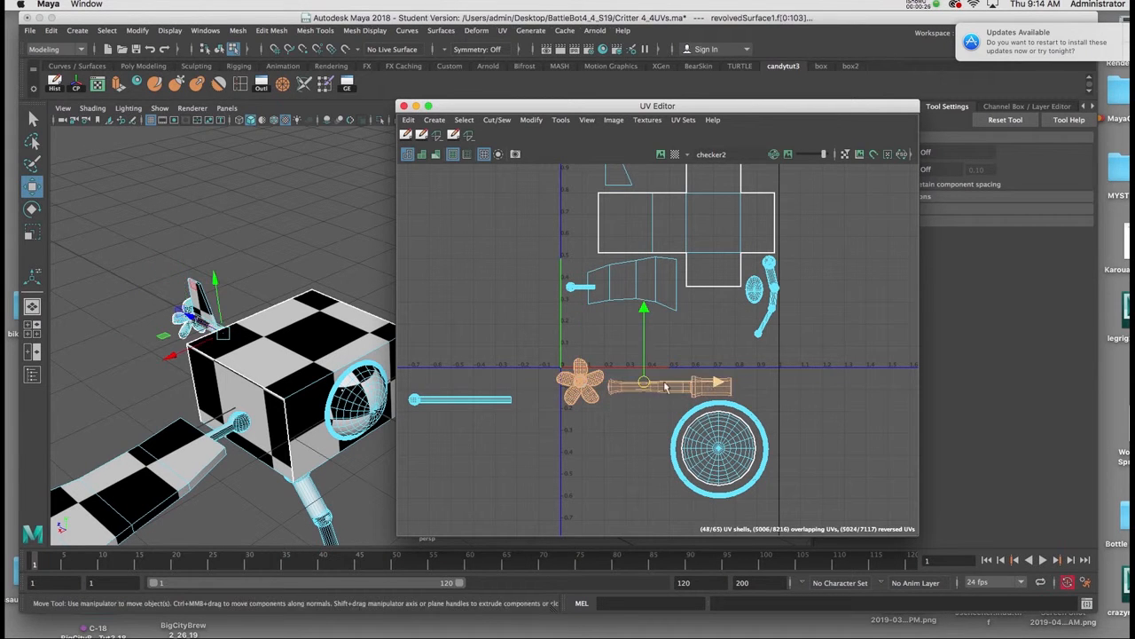
left_click_drag(647, 384, 640, 337)
key("r")
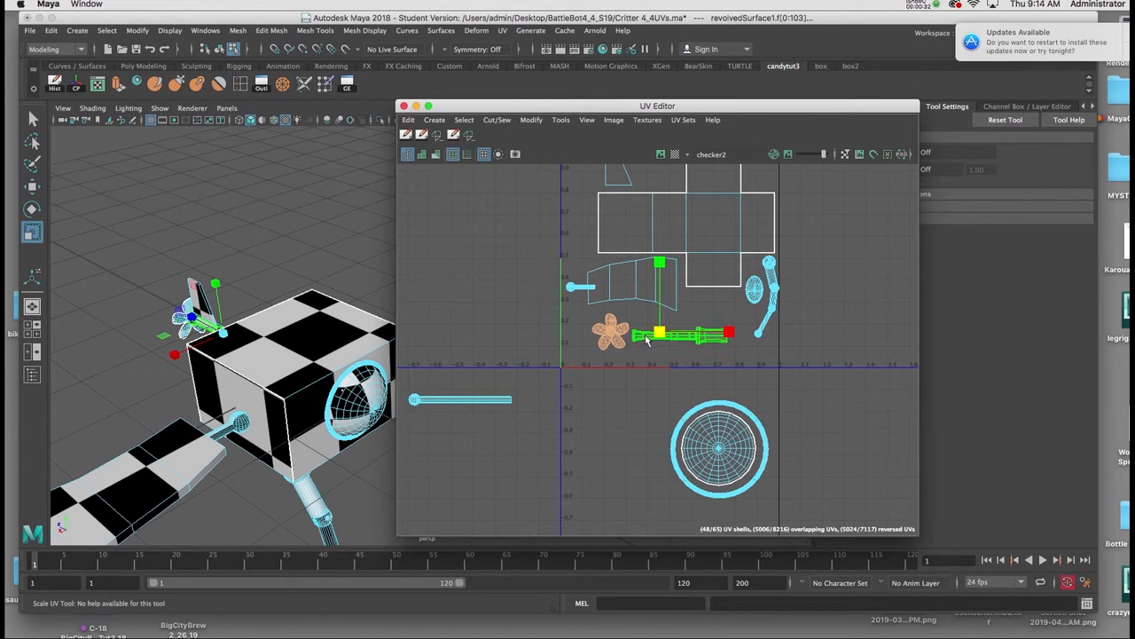
key("w")
left_click_drag(661, 333, 636, 325)
Move the long thin rod's UV shells into the texture square below the propeller shells and scale them down slightly.
middle_click_drag(488, 402, 542, 397, "alt")
left_click_drag(450, 381, 578, 415)
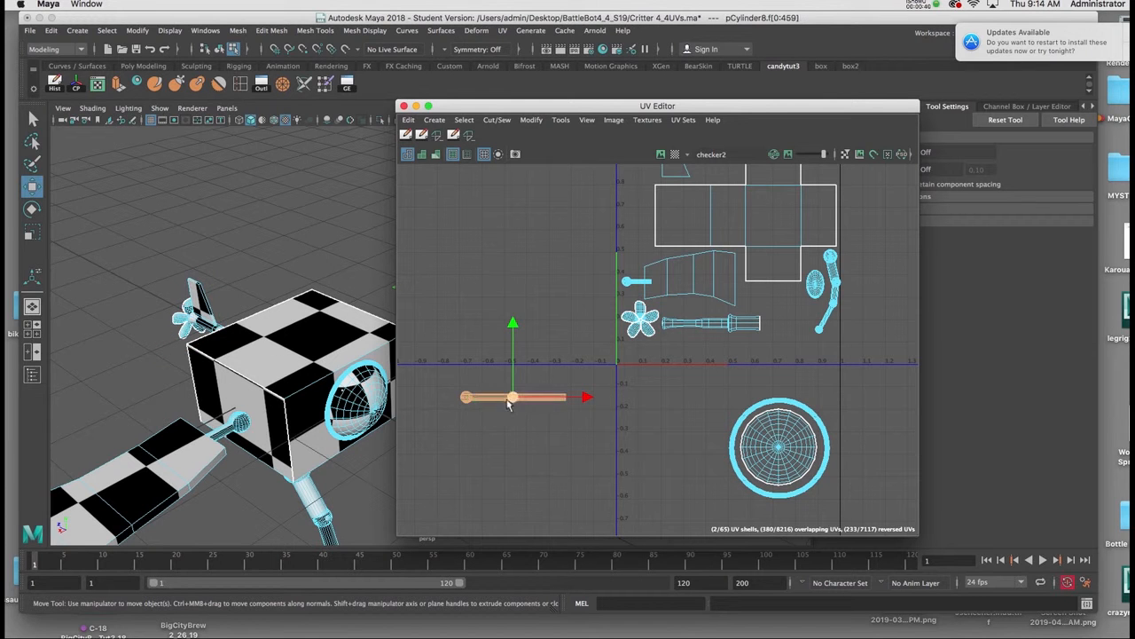
left_click_drag(513, 398, 676, 350)
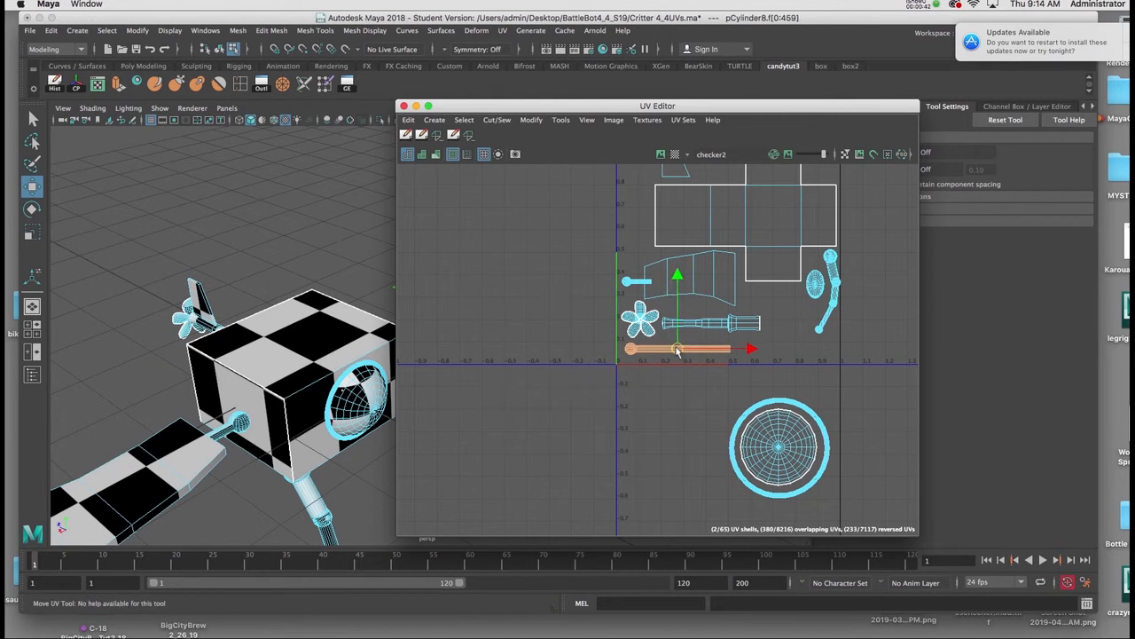
middle_click_drag(668, 330, 610, 360, "alt")
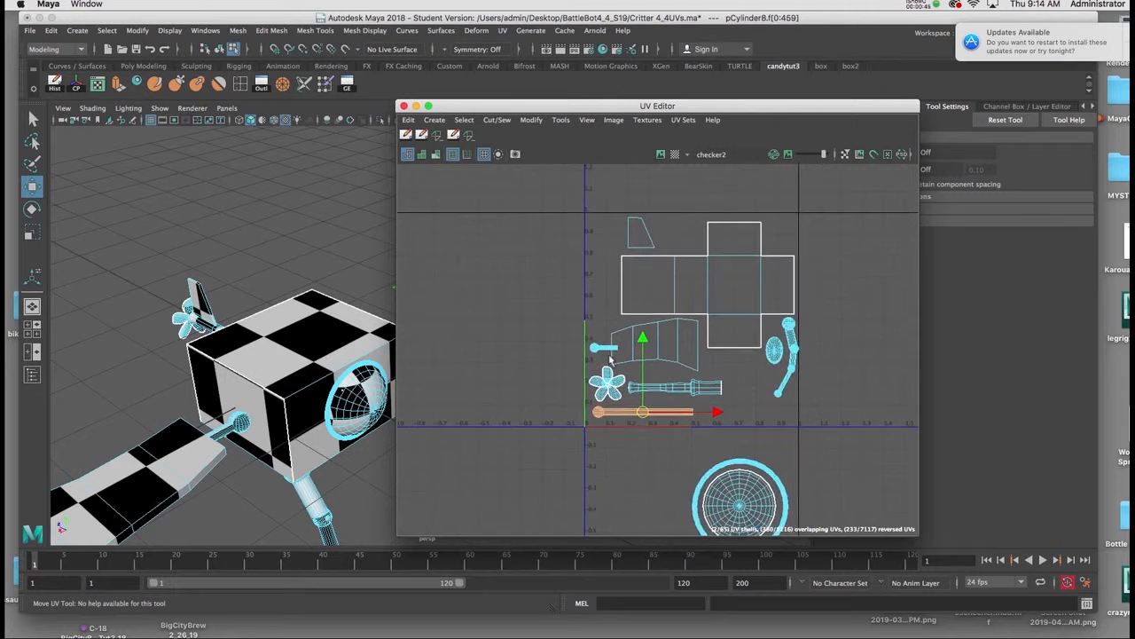
key("r")
left_click_drag(644, 413, 643, 417)
Scale down the sphere and ring UV shells and move them into the texture square between the propeller shaft and leg shells.
middle_click_drag(663, 479, 620, 450, "alt")
left_click(646, 403)
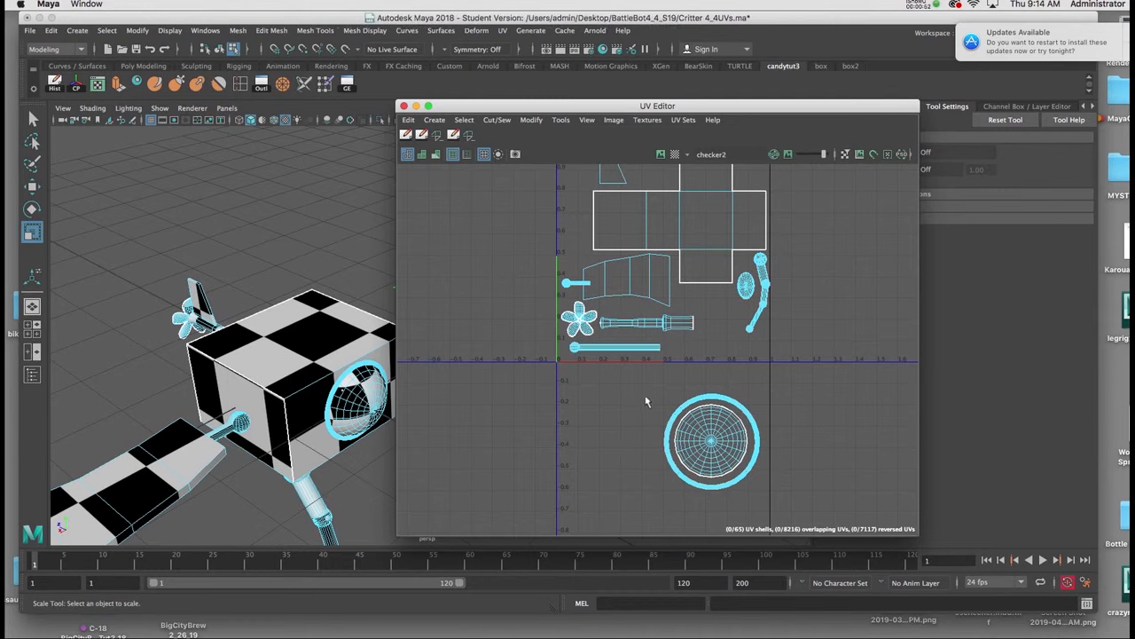
left_click_drag(641, 388, 771, 508)
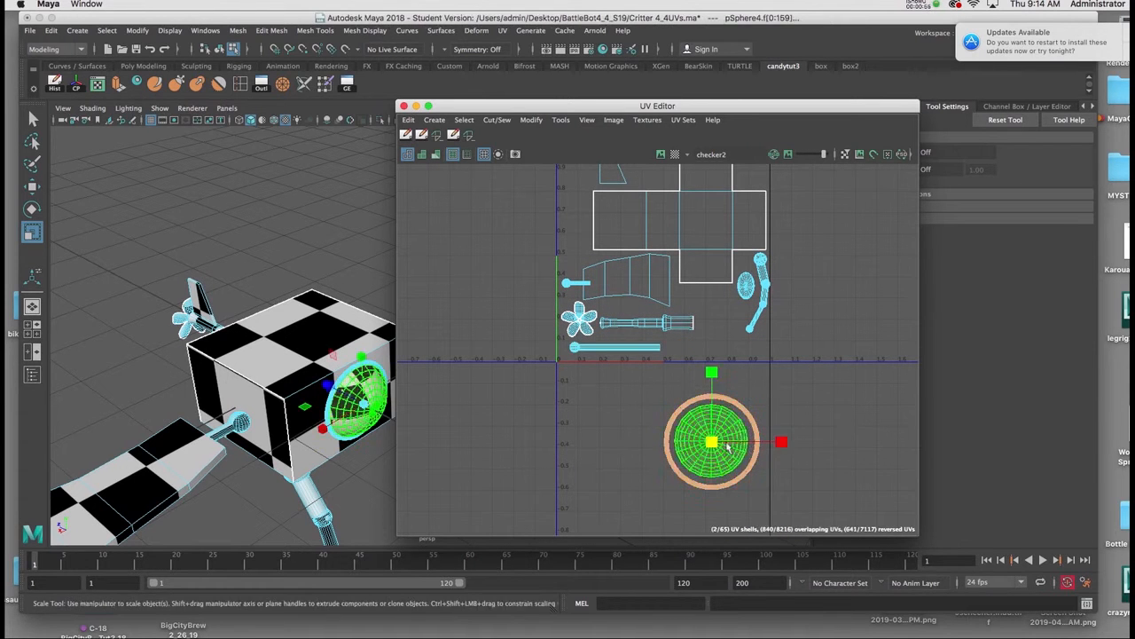
left_click_drag(712, 442, 721, 322)
key("w")
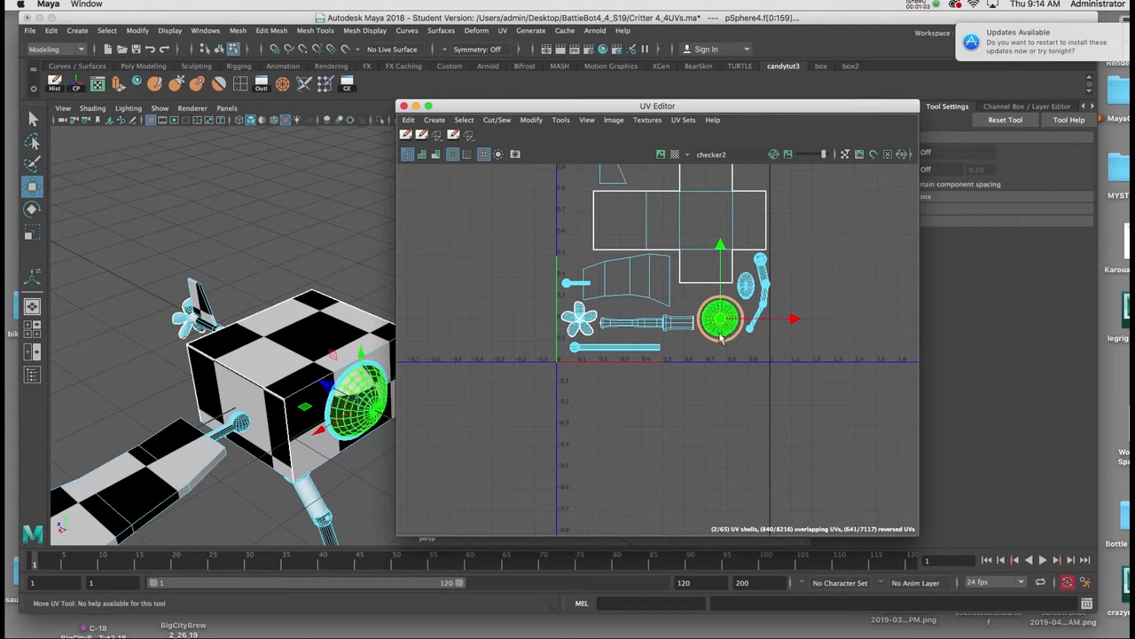
Display the checker image behind the UV shells and inspect the checker pattern on the critter model.
middle_click_drag(709, 333, 717, 407, "alt")
right_click_drag(699, 376, 670, 367, "alt")
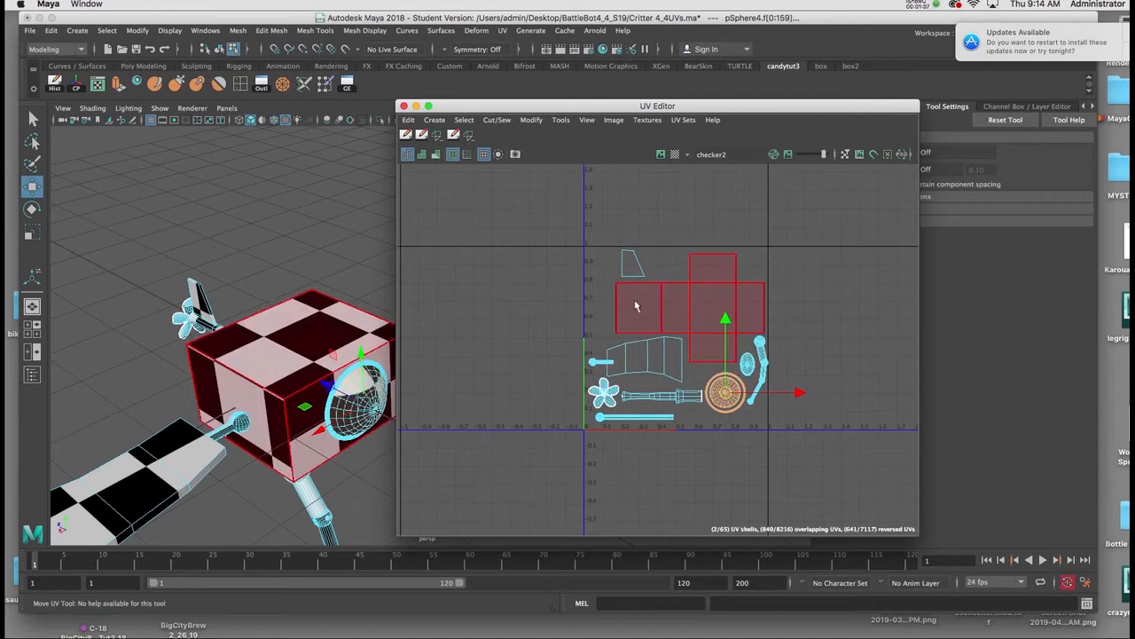
left_click(660, 154)
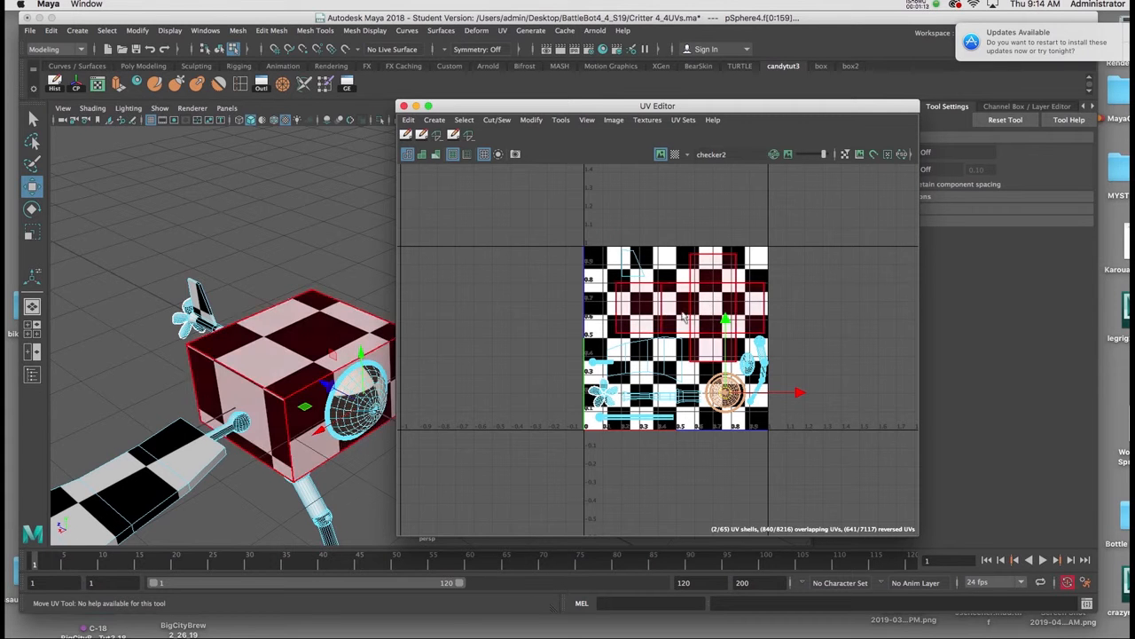
left_click_drag(253, 311, 302, 307, "alt")
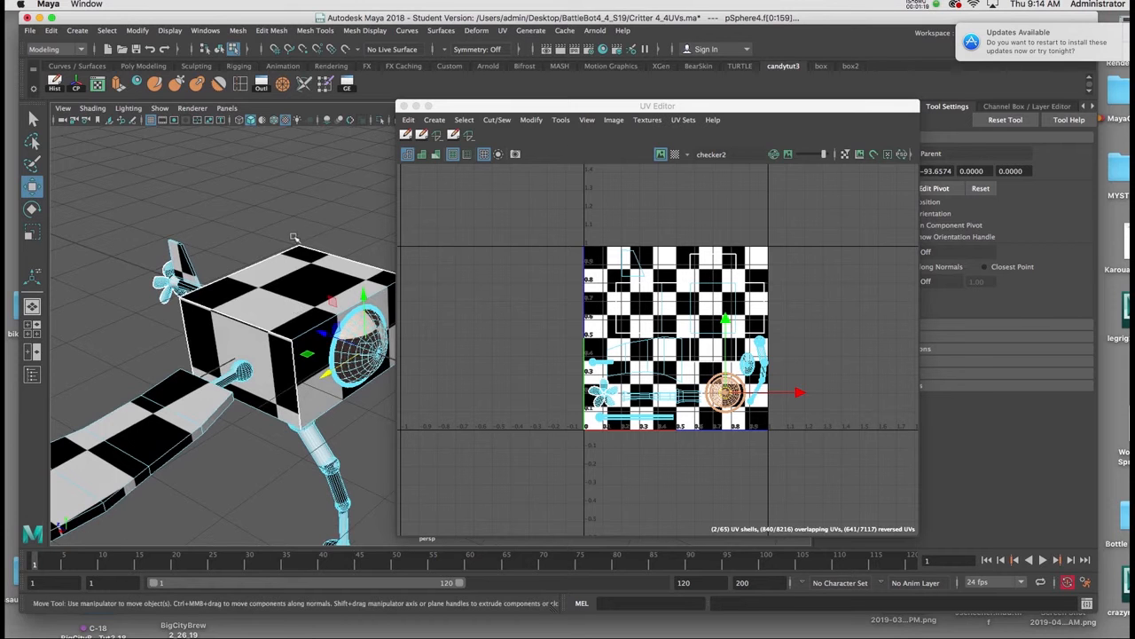
Switch the critter to object selection mode and select all of its parts.
right_click_drag(289, 219, 353, 199)
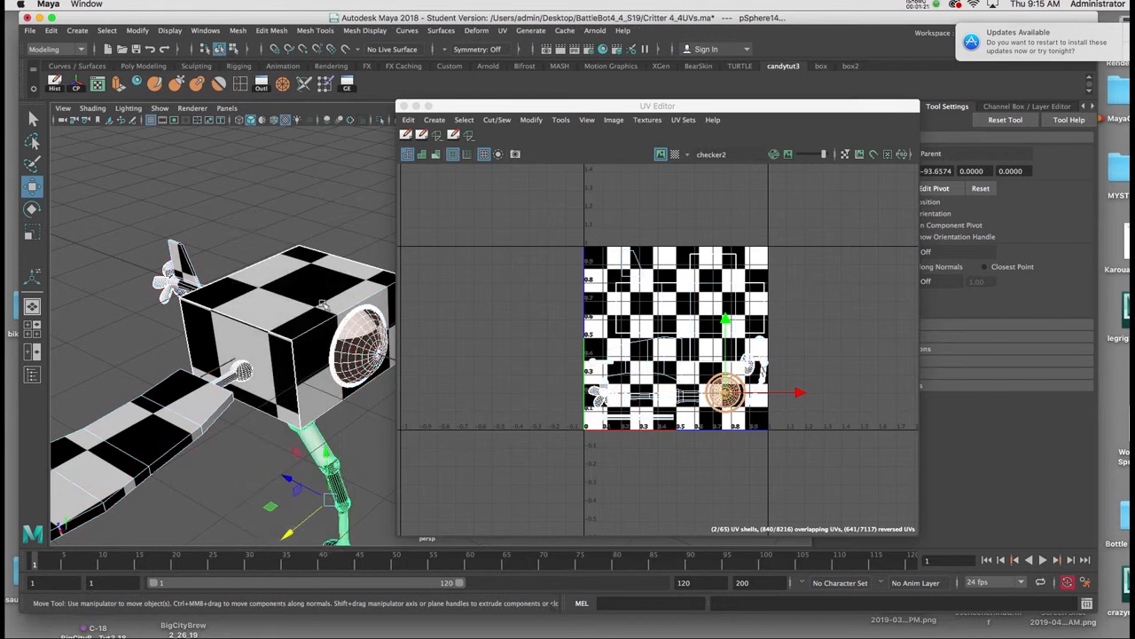
scroll(268, 217, "down", 2)
left_click_drag(268, 217, 161, 216, "alt")
left_click_drag(129, 262, 354, 489)
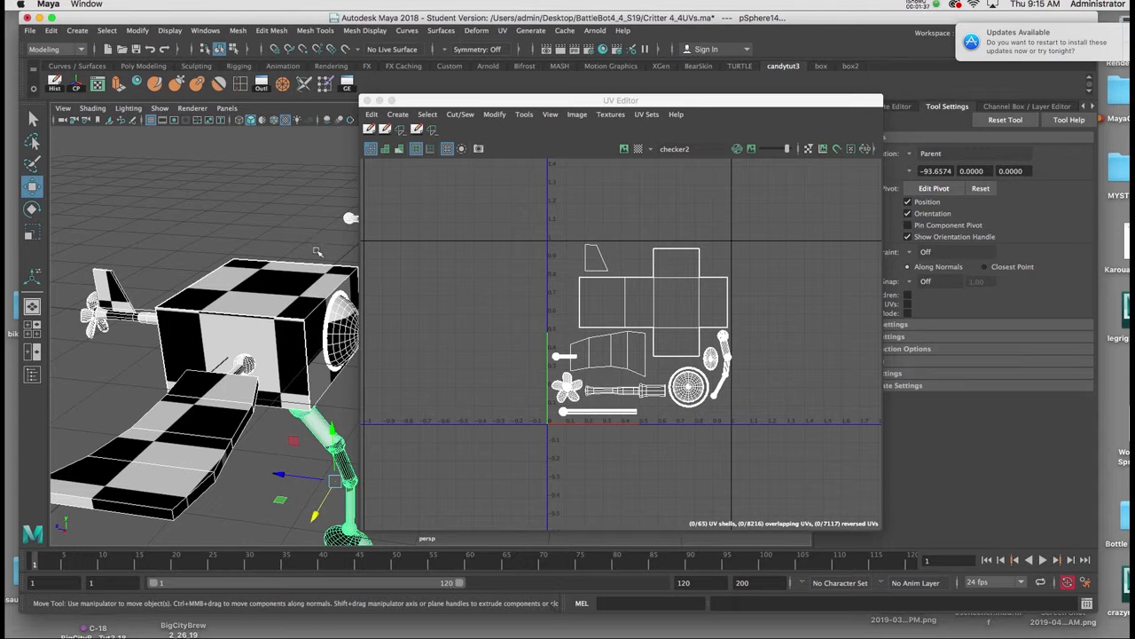
Start a UV snapshot of the critter and set its output file to botskin in the Desktop folder BattleBot4_4_S19.
middle_click_drag(317, 251, 278, 239, "alt")
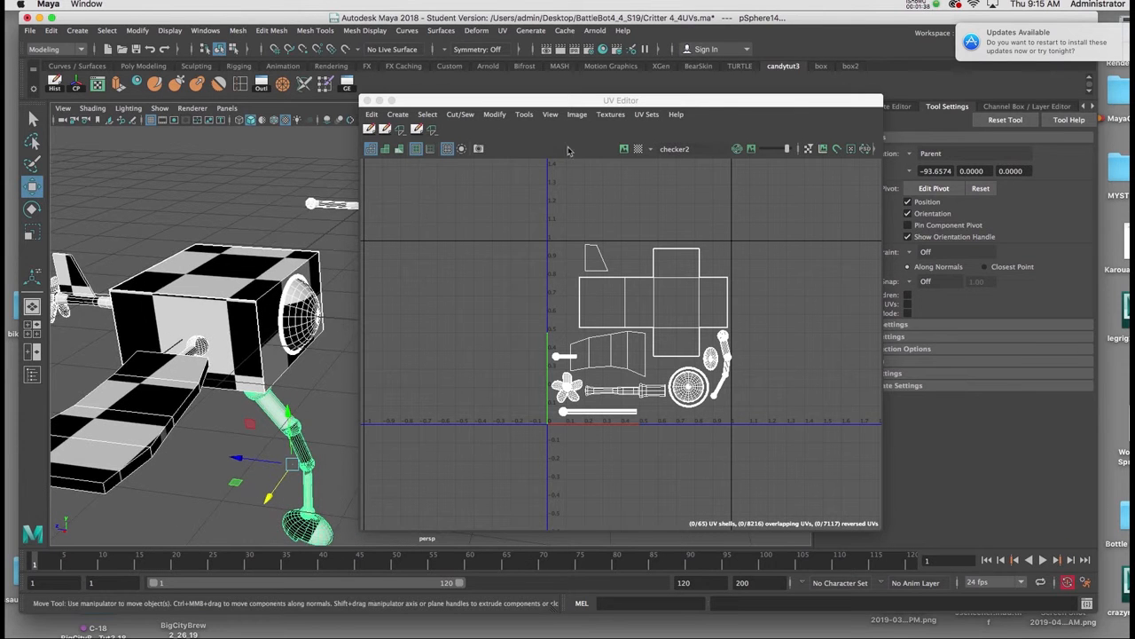
left_click(577, 114)
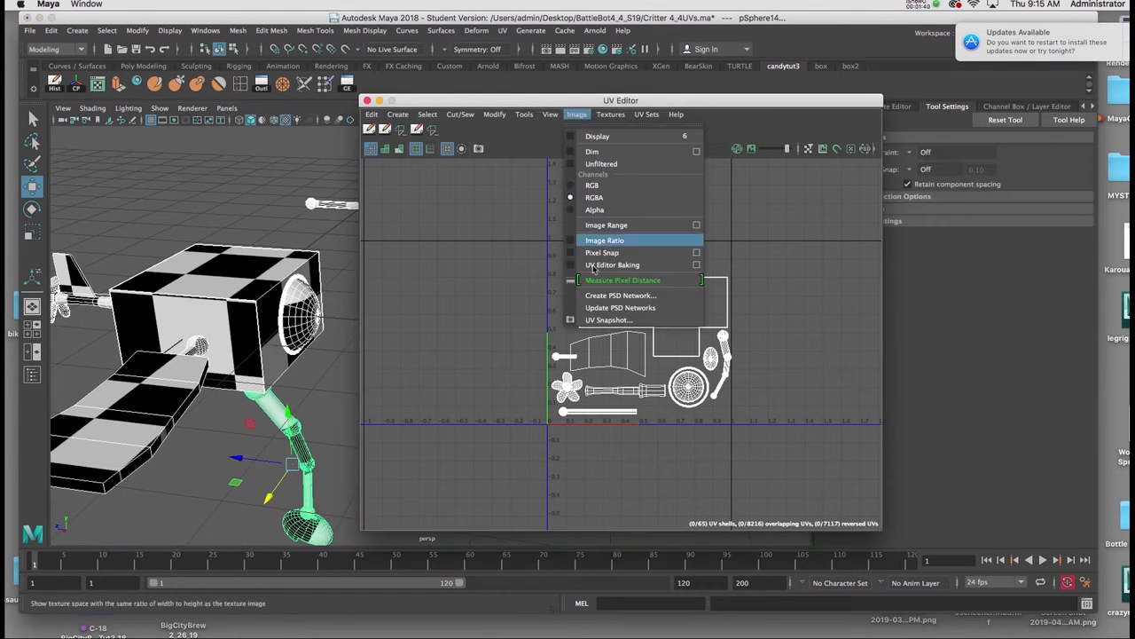
left_click(598, 325)
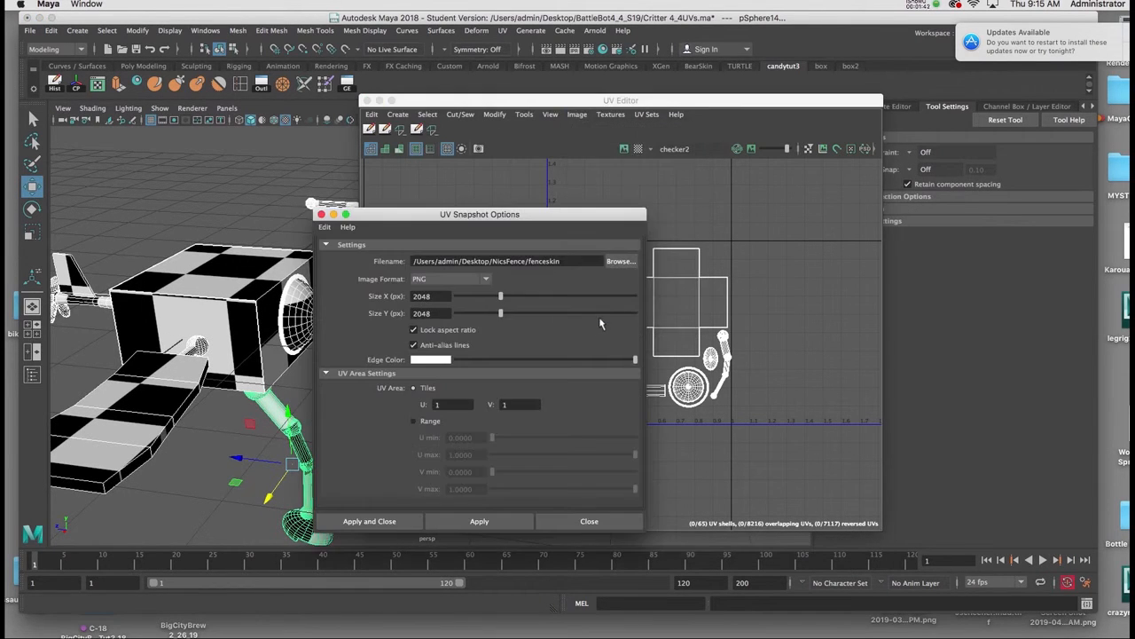
left_click(620, 263)
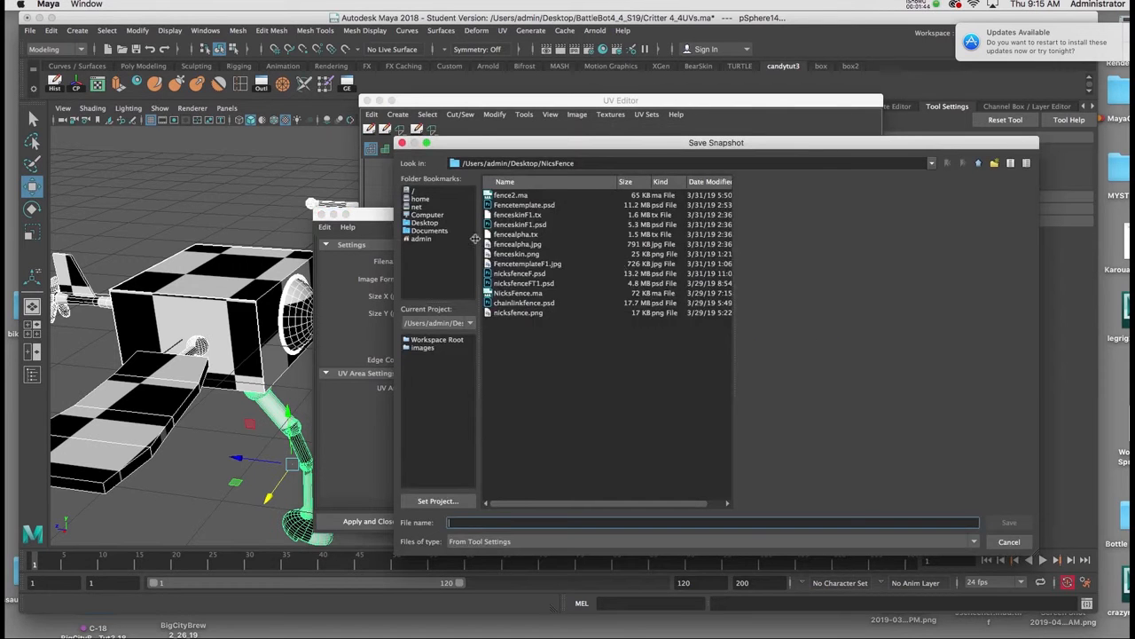
left_click(426, 222)
double_click(521, 205)
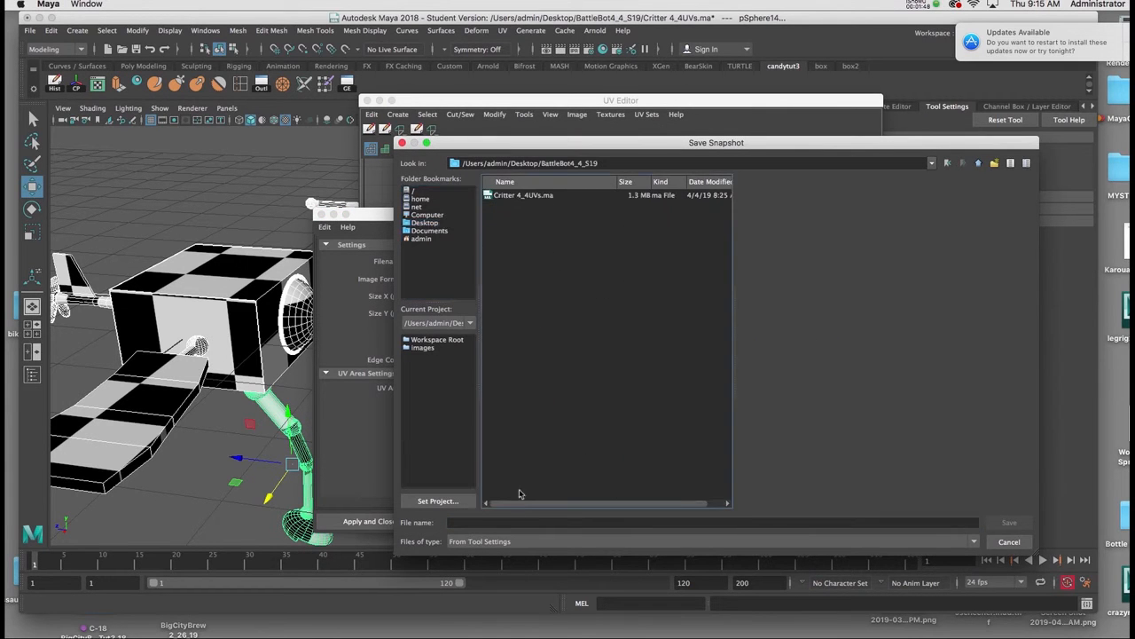
left_click(496, 523)
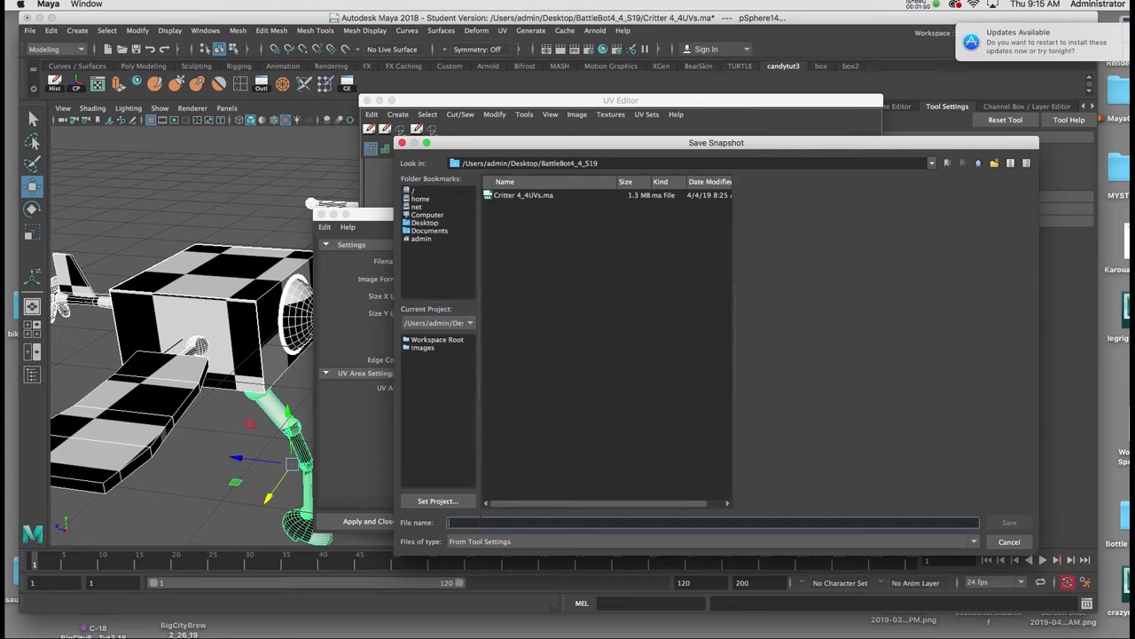
type("botskin")
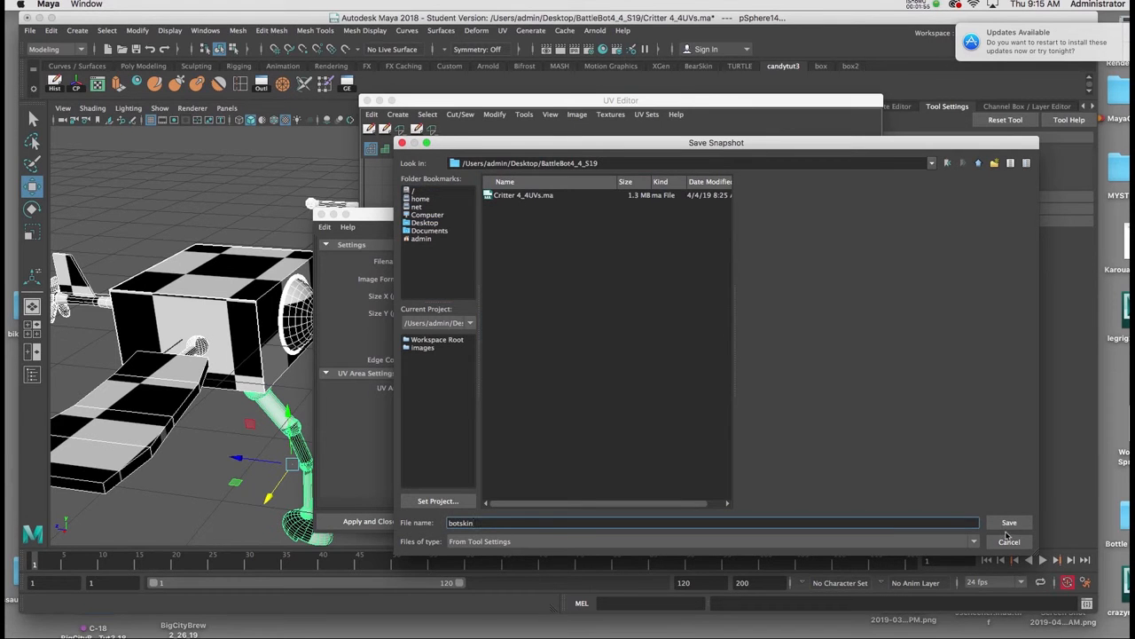
left_click(1009, 524)
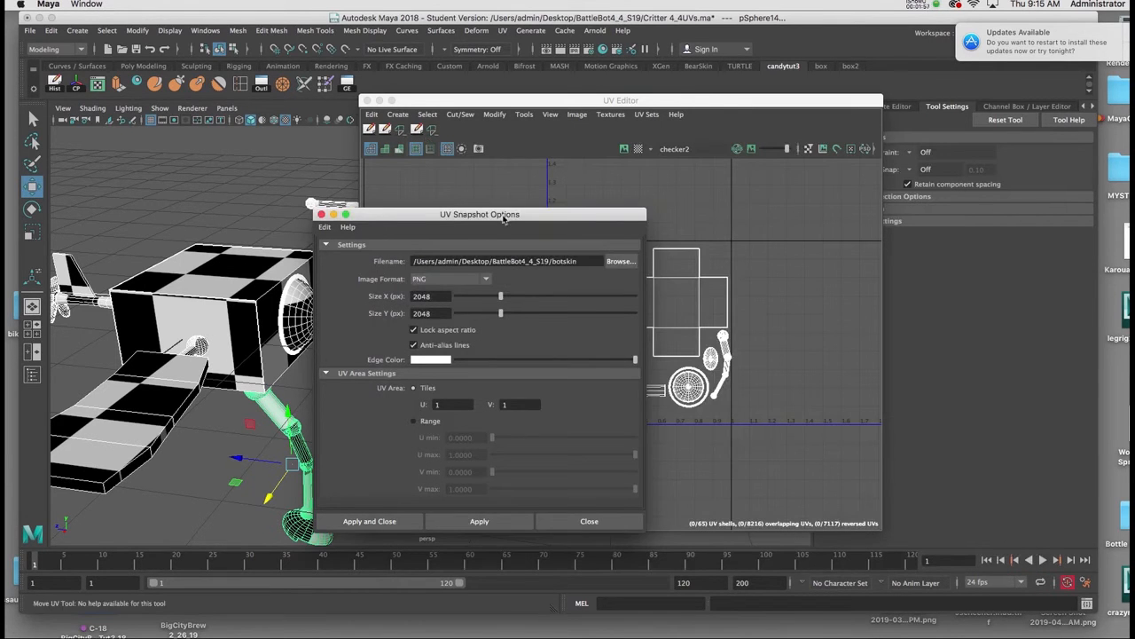
left_click_drag(503, 219, 657, 165)
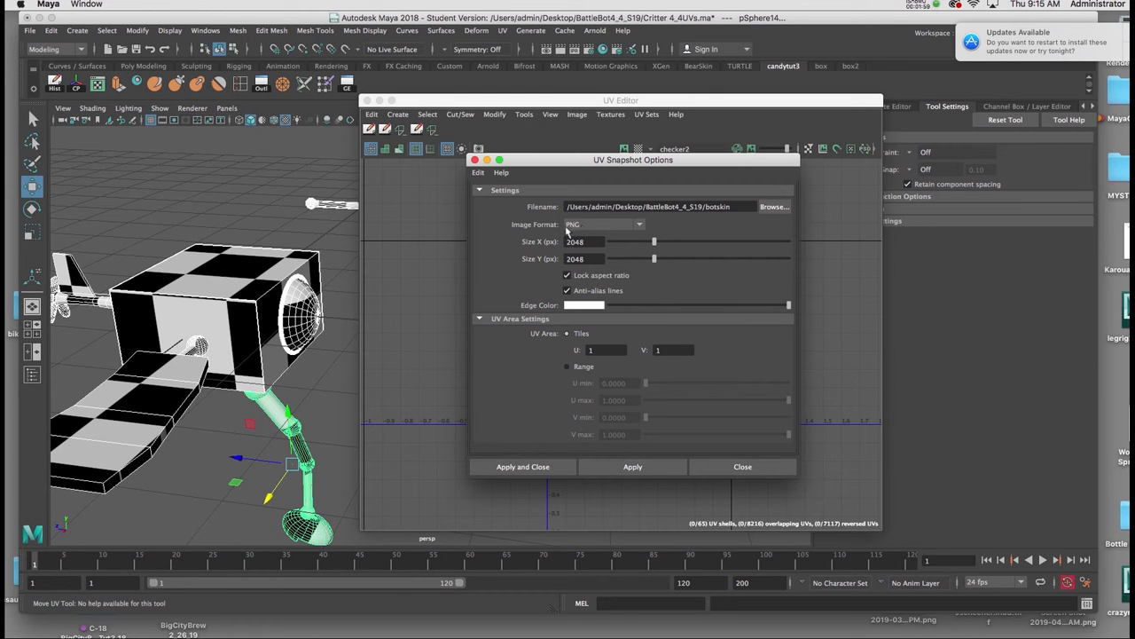